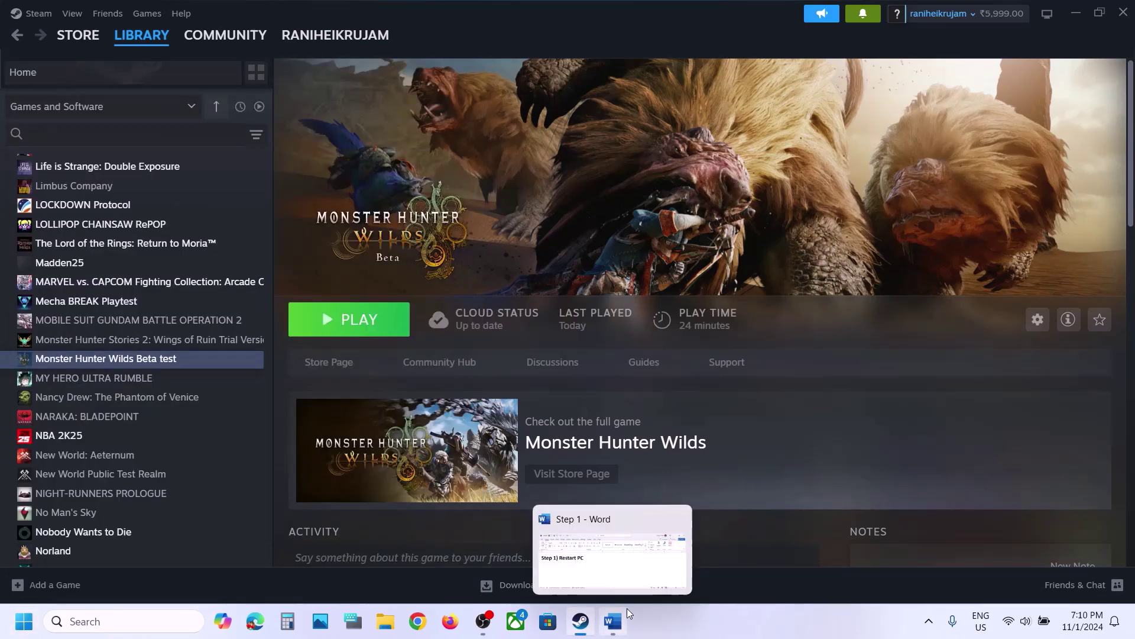
Step: Switch to the Word troubleshooting document and review step 2 about backing up and deleting the crash report files
left_click(625, 611)
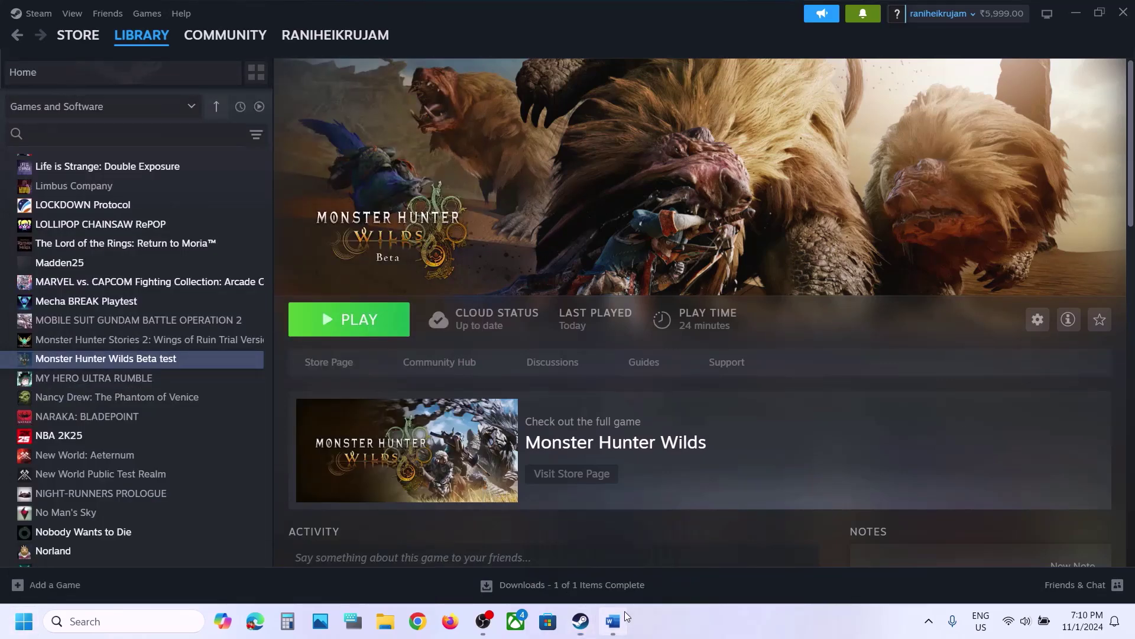
scroll(362, 333, "down", 5)
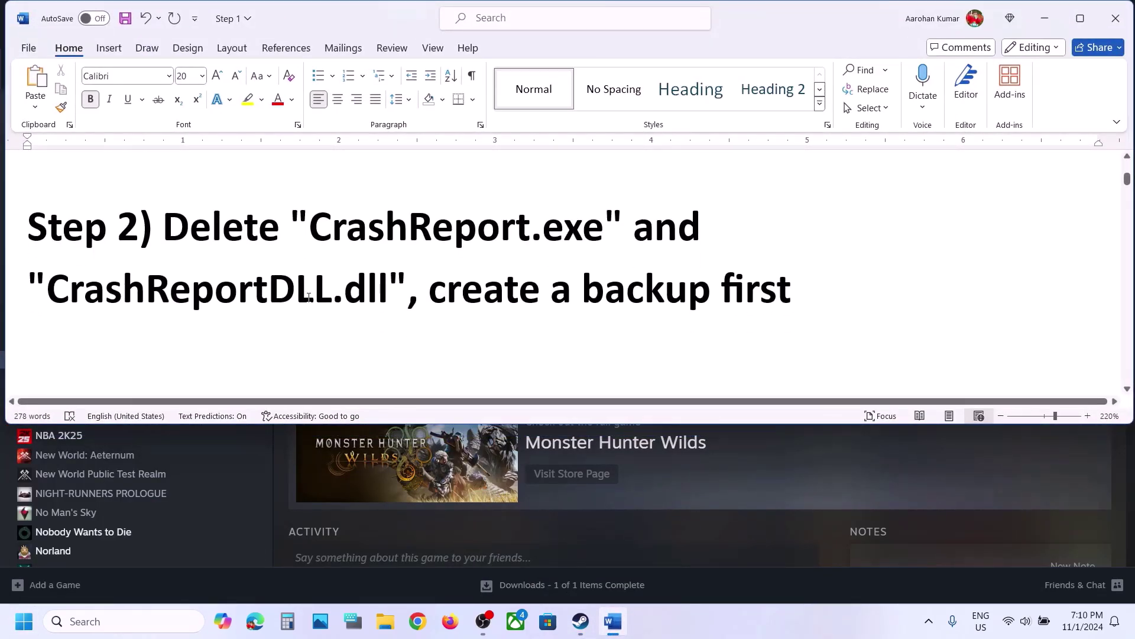
left_click_drag(312, 233, 604, 232)
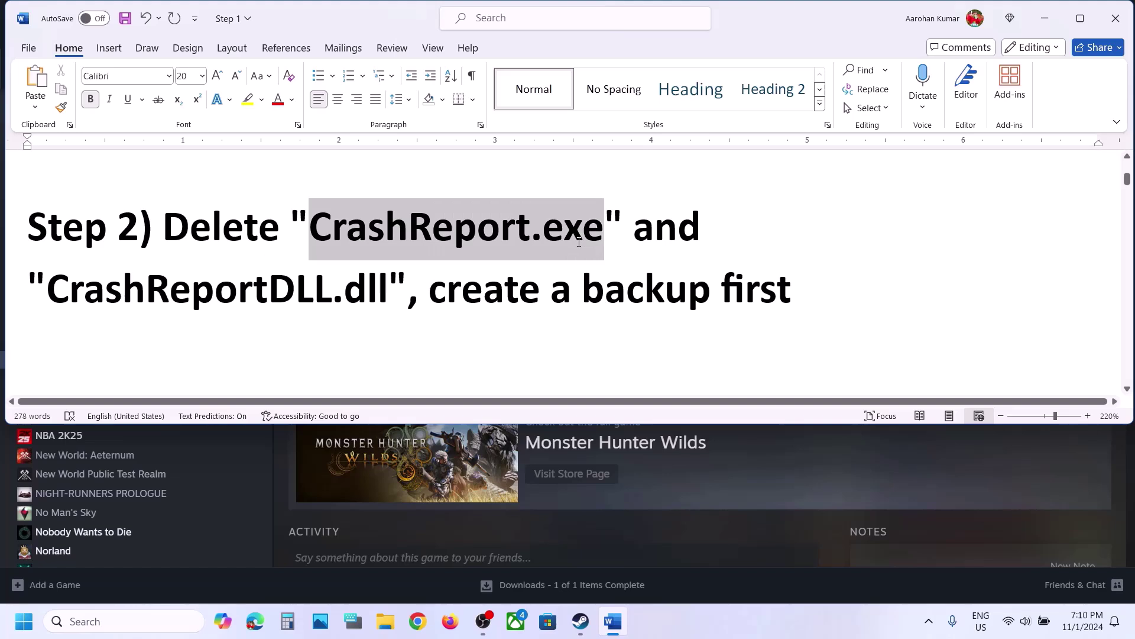
left_click_drag(83, 295, 791, 295)
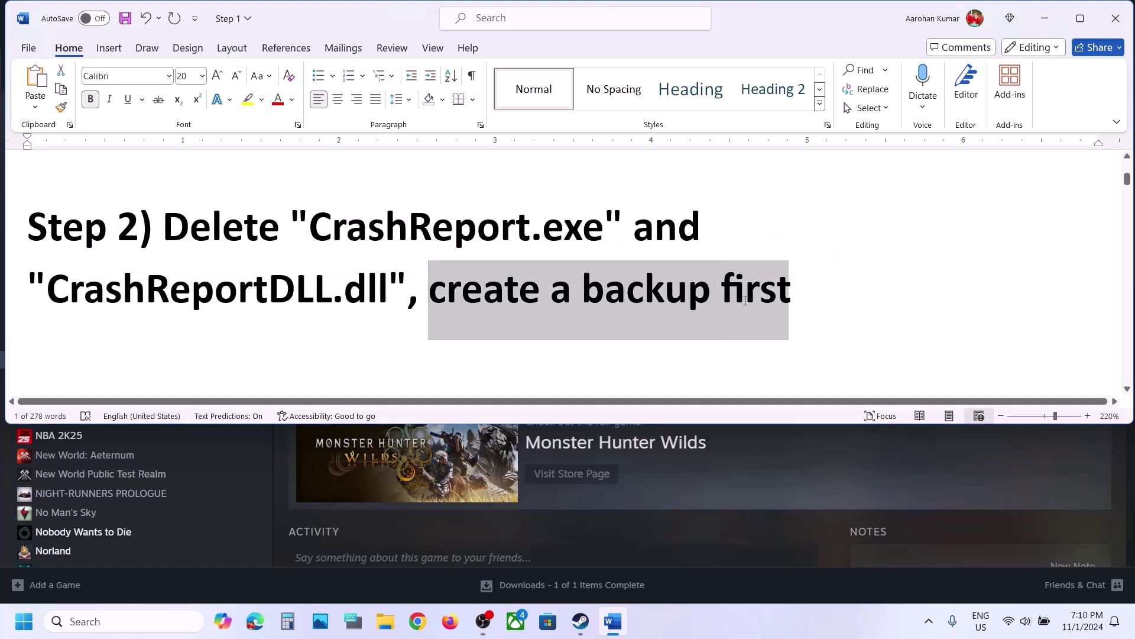
left_click(1045, 19)
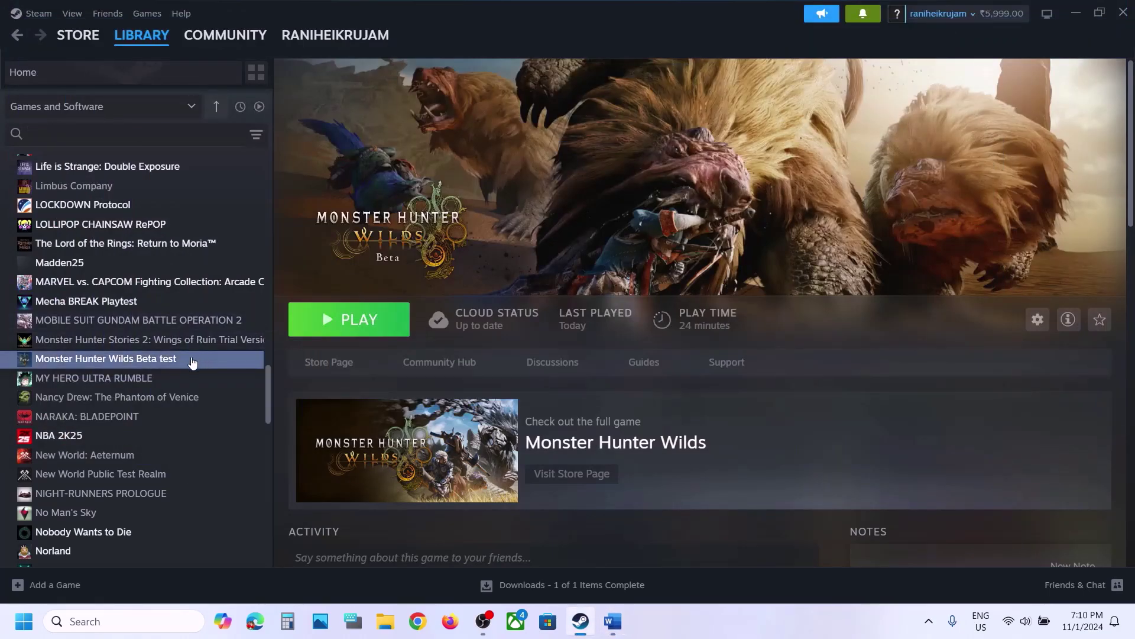
Step: Open the local files folder of Monster Hunter Wilds Beta test from the Steam library
right_click(192, 358)
mouse_move(245, 443)
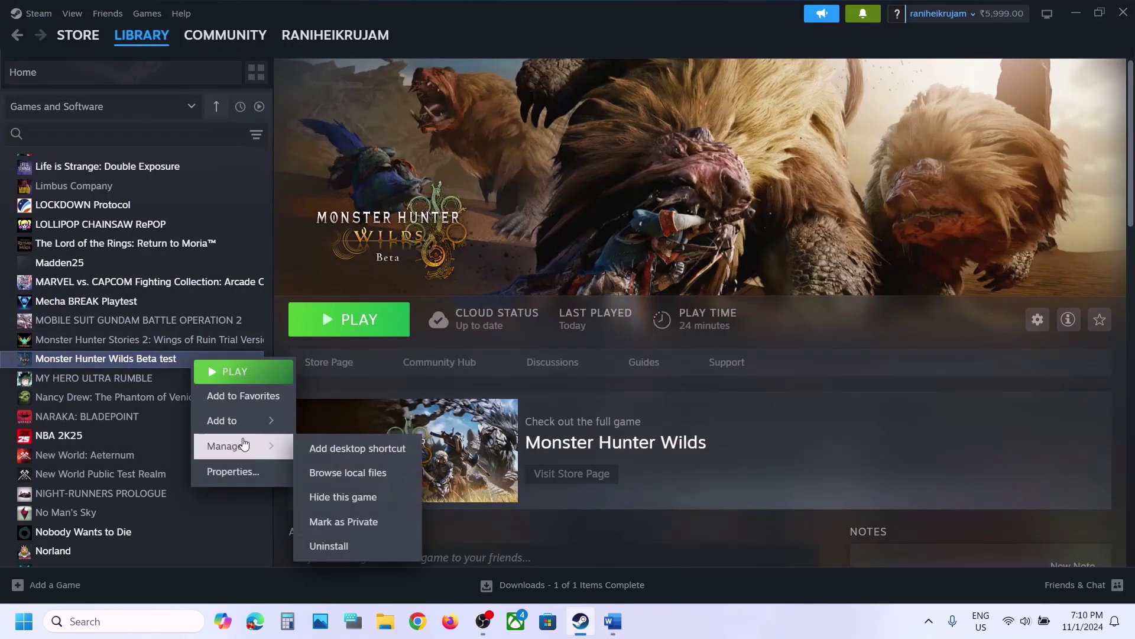
left_click(387, 472)
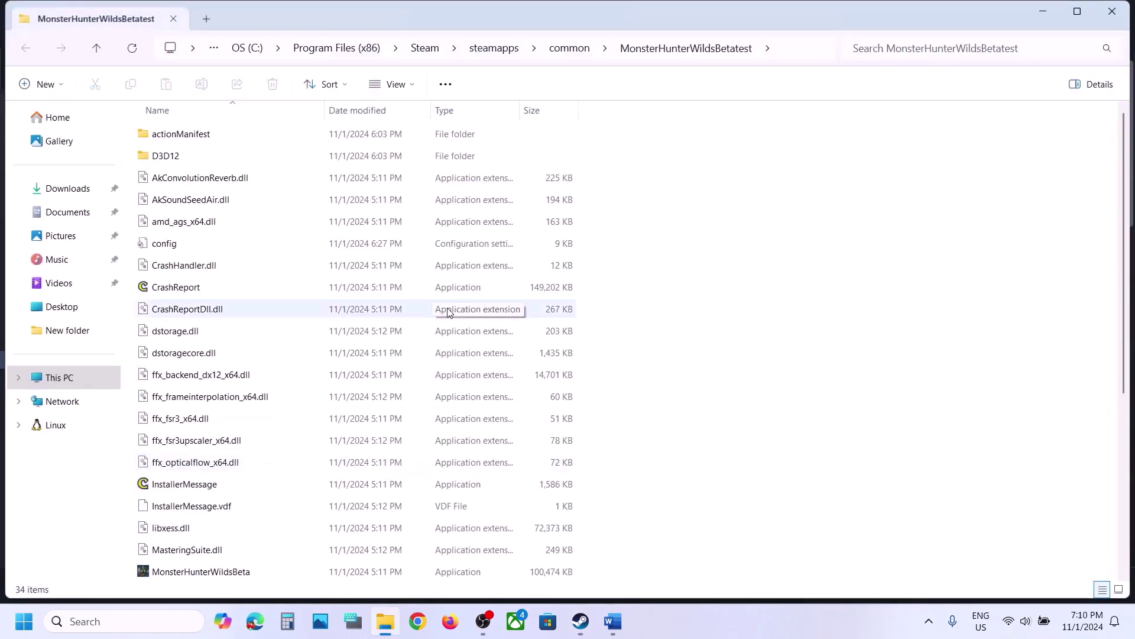
Step: Compare the CrashReport file in the game folder with the file names listed in step 2 of the Word document
left_click(612, 621)
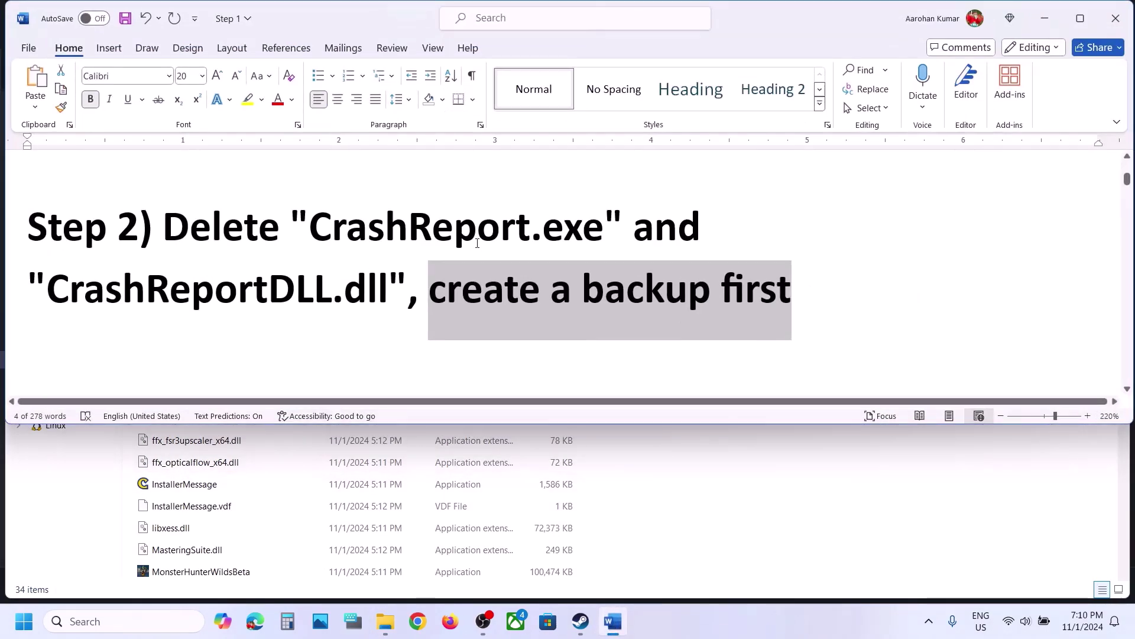
left_click(214, 450)
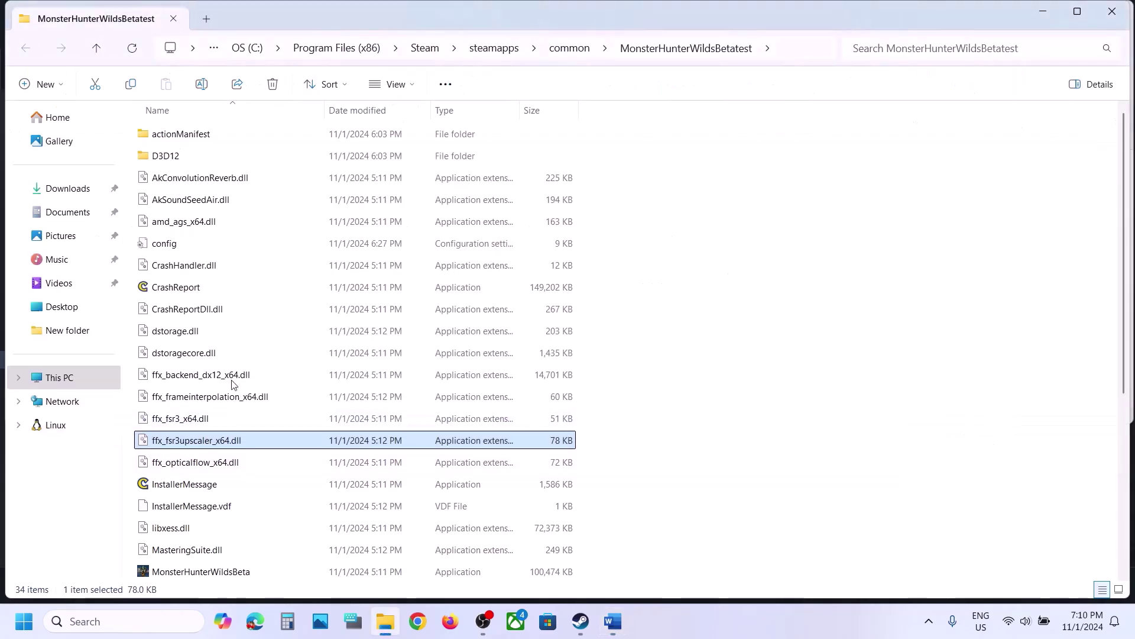
left_click(192, 292)
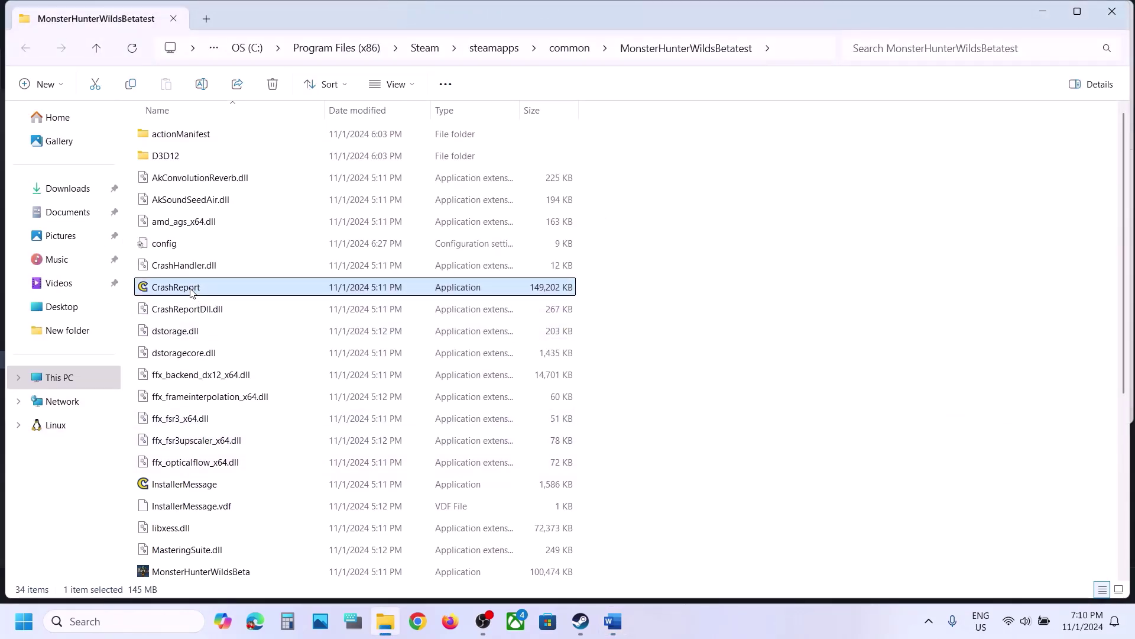
left_click(622, 635)
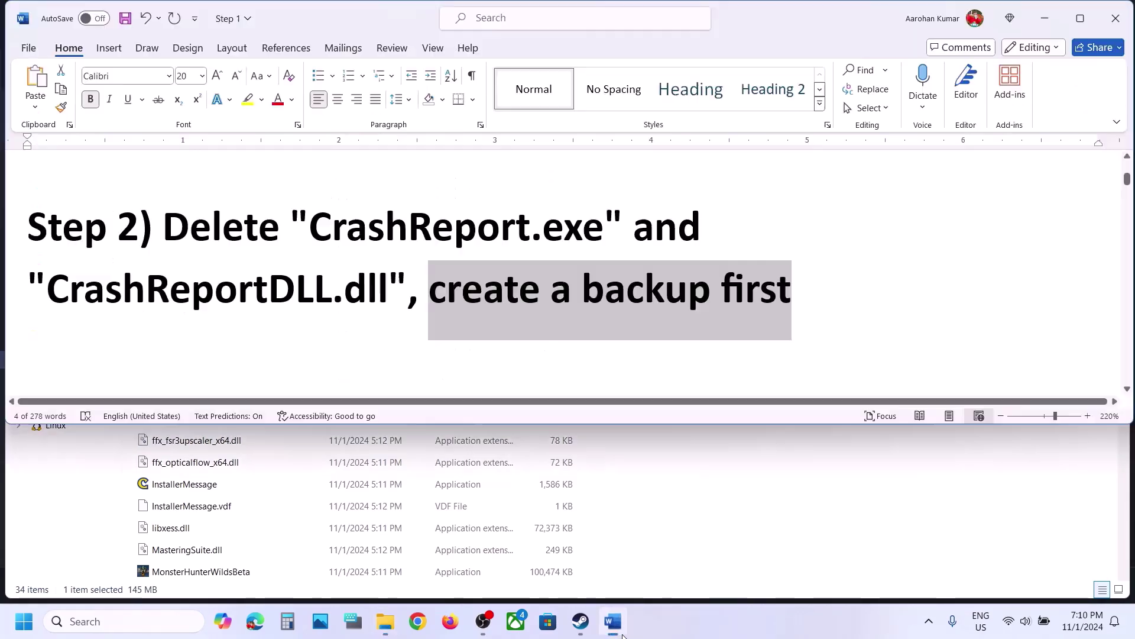
left_click(623, 634)
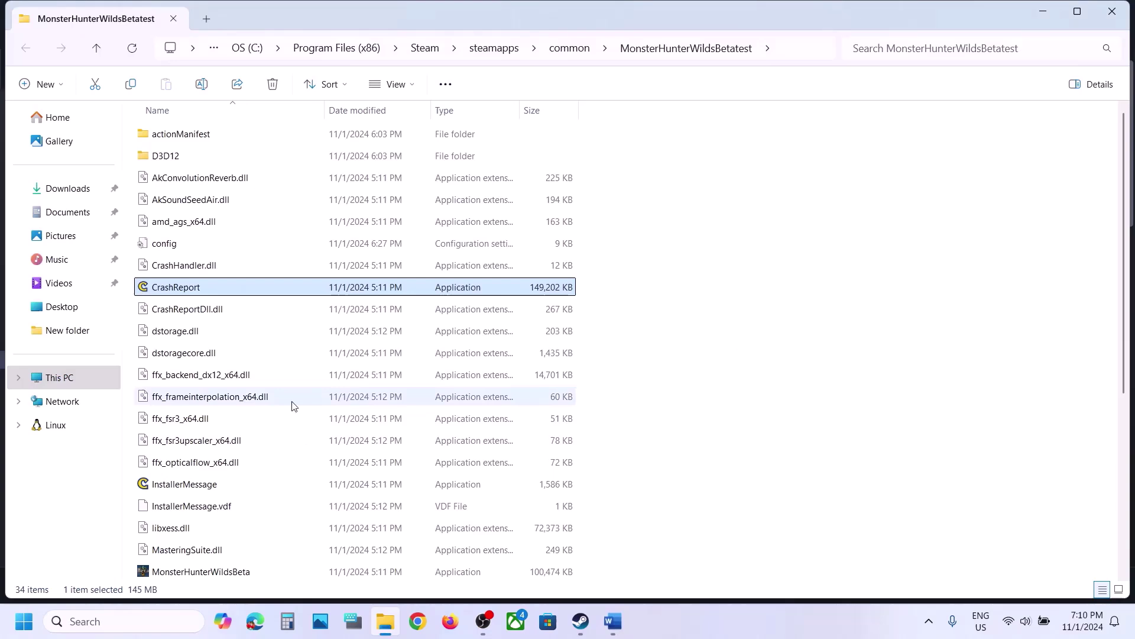
Step: Copy CrashReport and CrashReportDll.dll from the game folder to the desktop as a backup
left_click(211, 317)
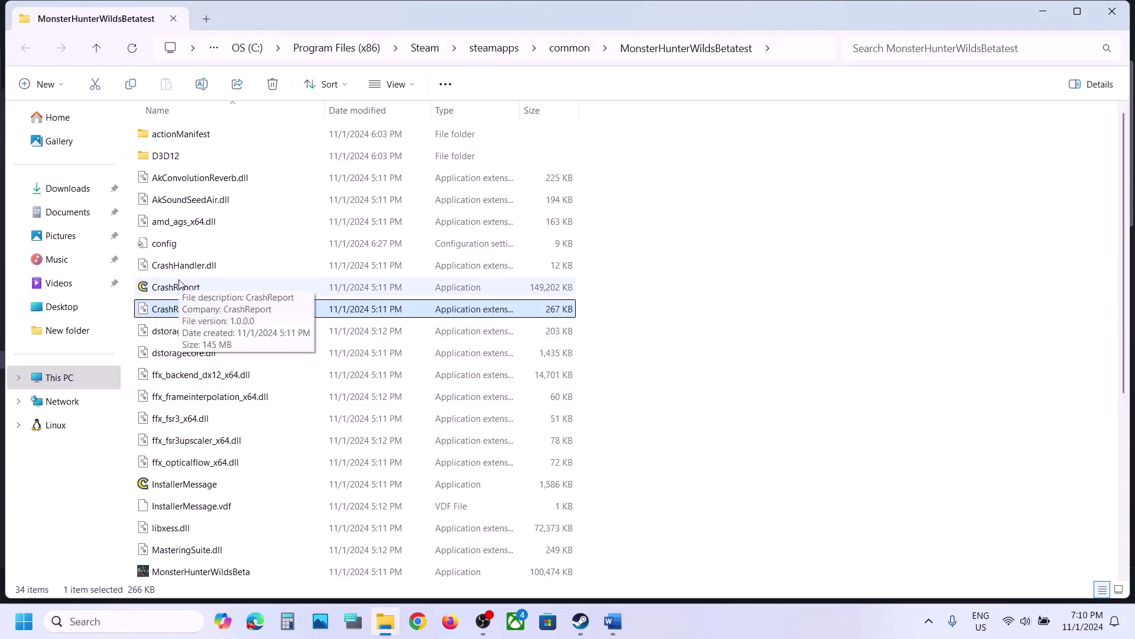
left_click(181, 287, "ctrl")
right_click(213, 296)
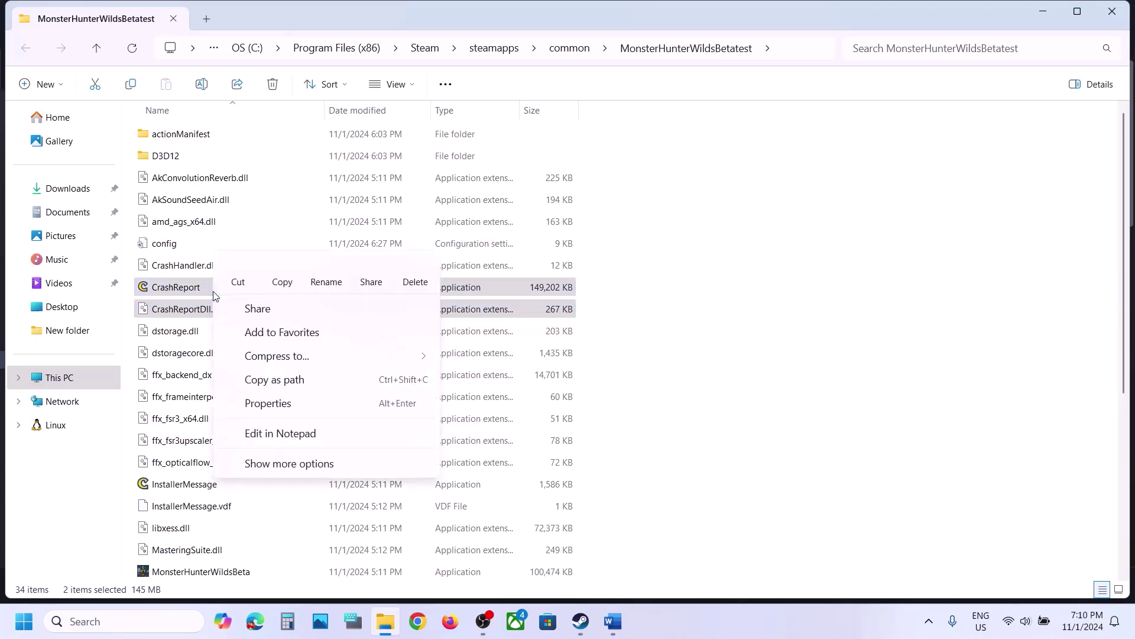
left_click(283, 275)
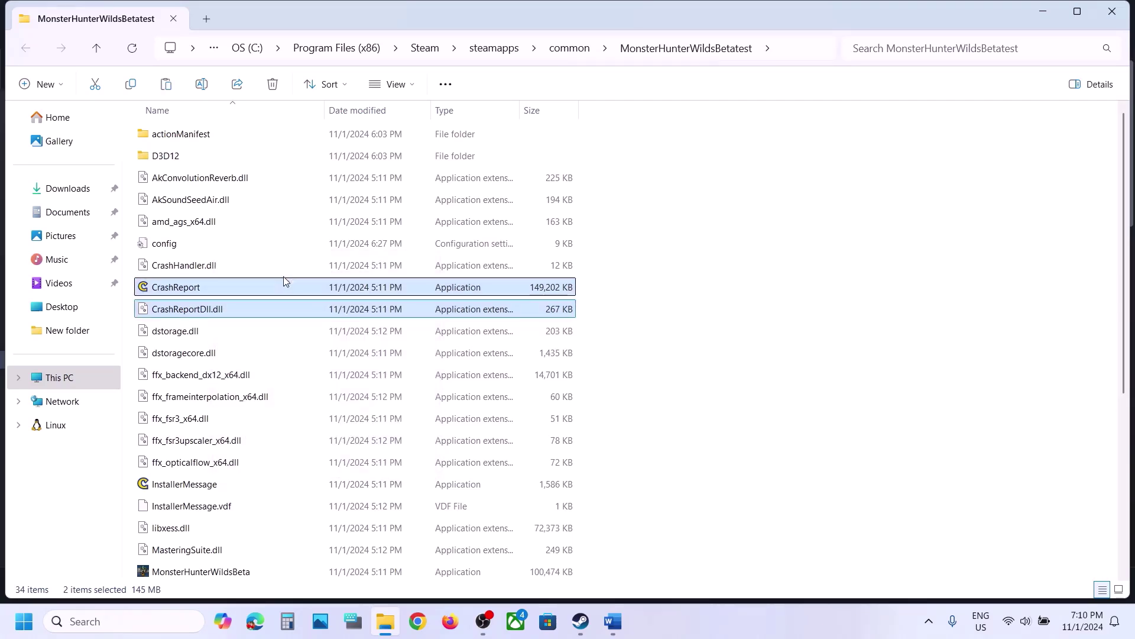
key("super+d")
key("ctrl+v")
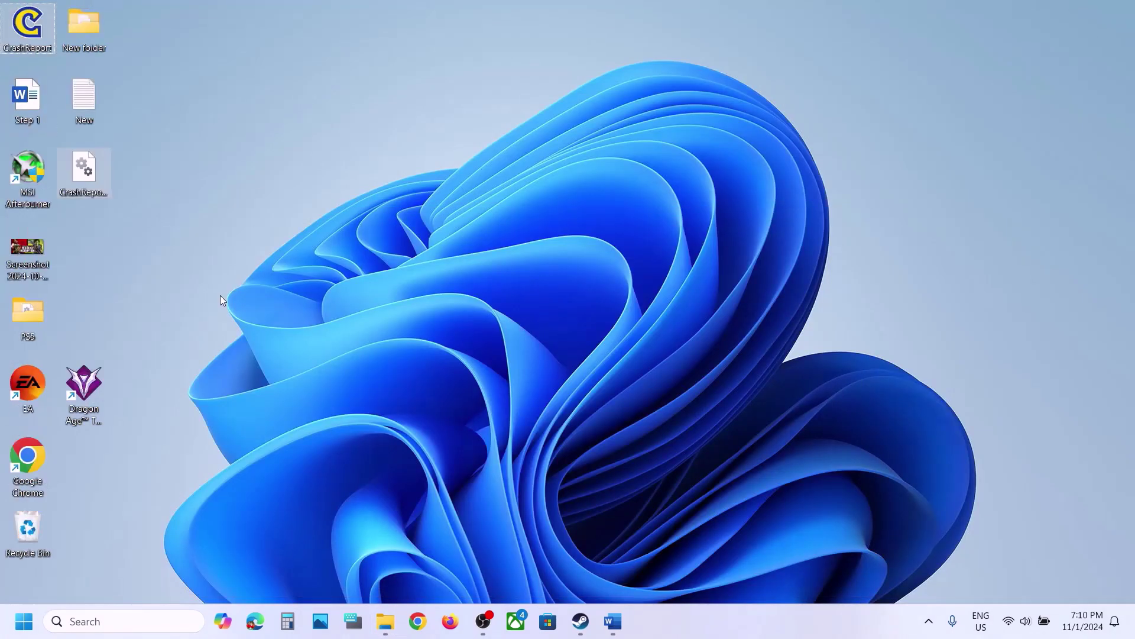
left_click(32, 27)
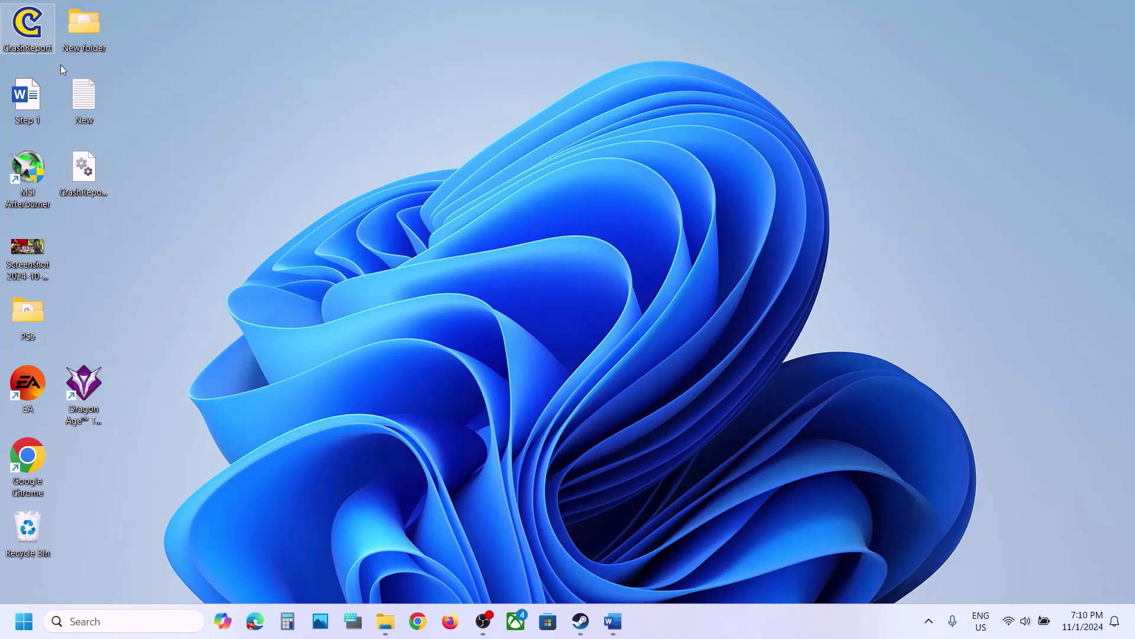
left_click(88, 162)
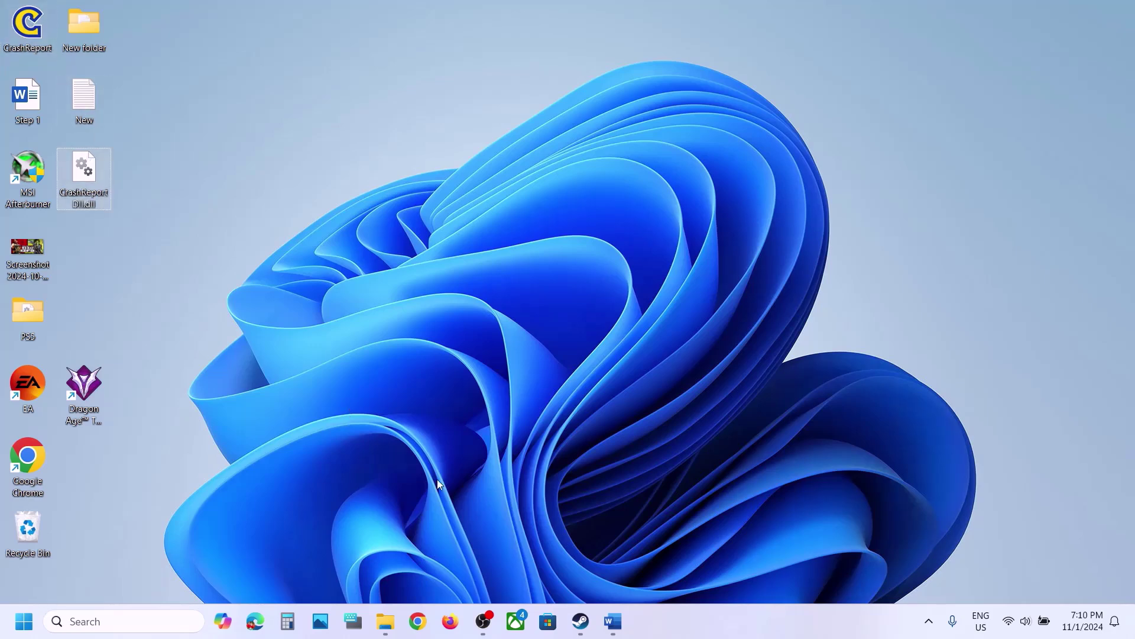
Step: Delete CrashReport and CrashReportDll.dll from the MonsterHunterWildsBetatest folder and check the backup copies on the desktop
left_click(385, 615)
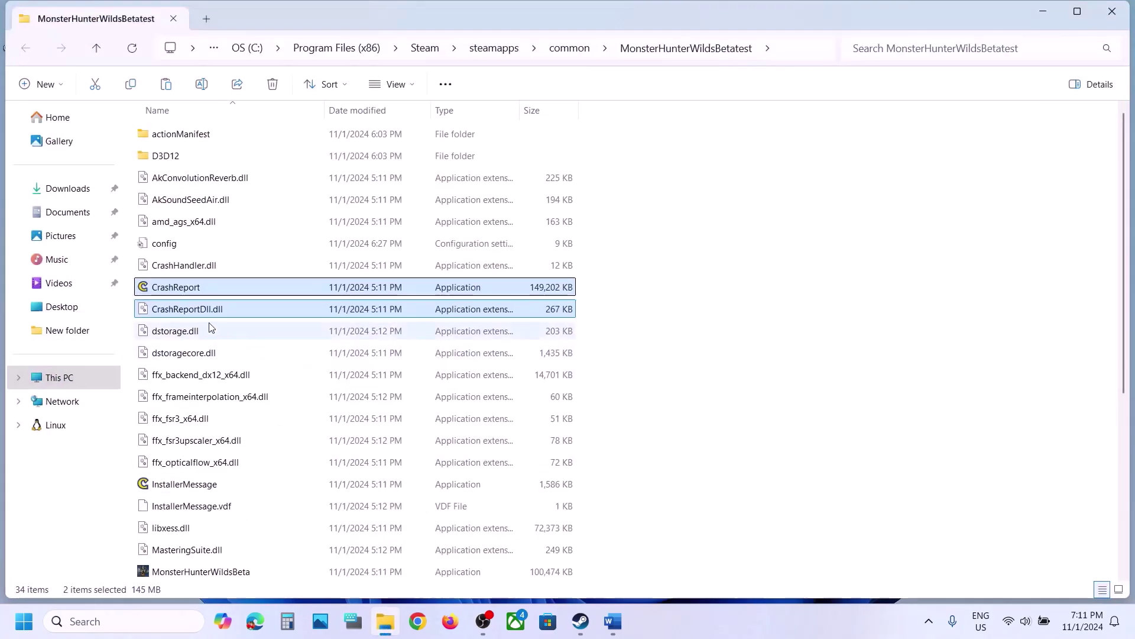
right_click(189, 299)
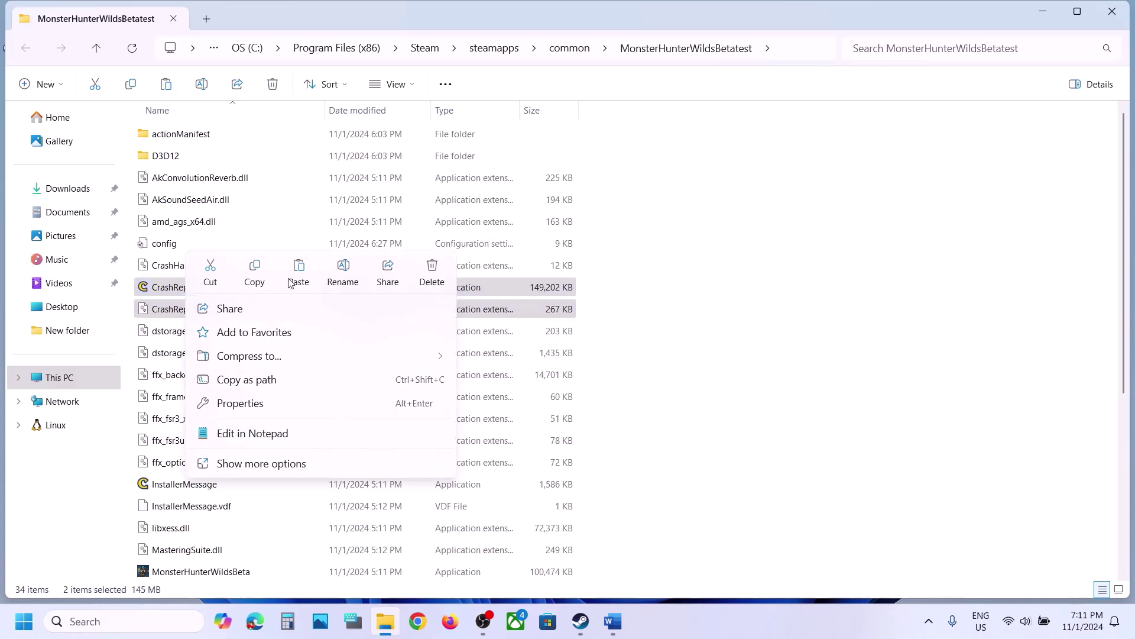
left_click(432, 271)
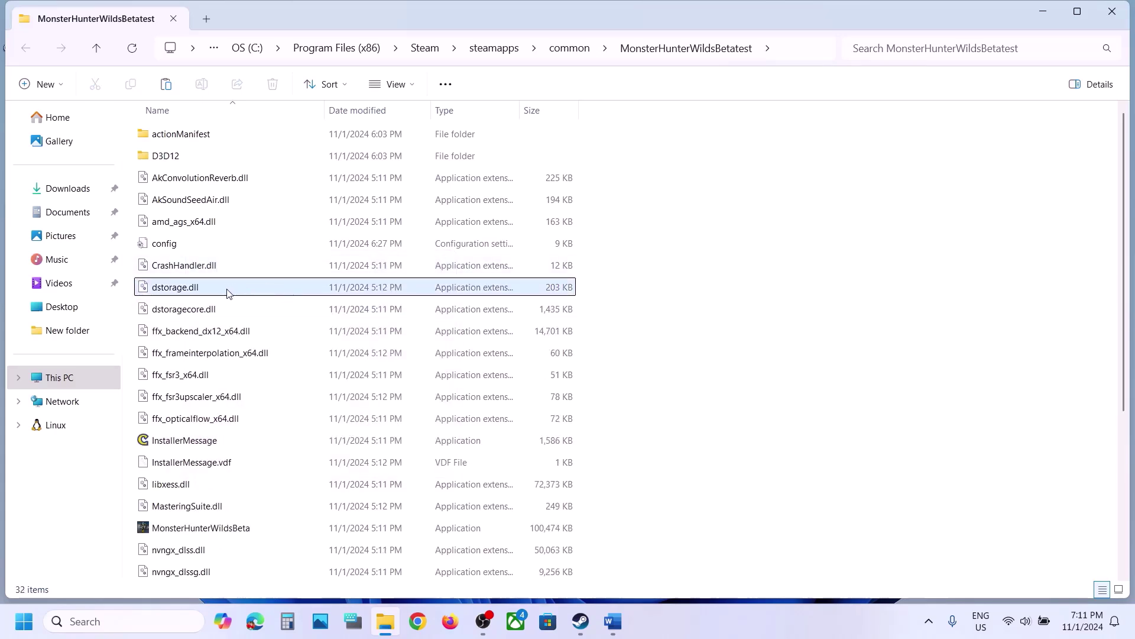
left_click(1029, 16)
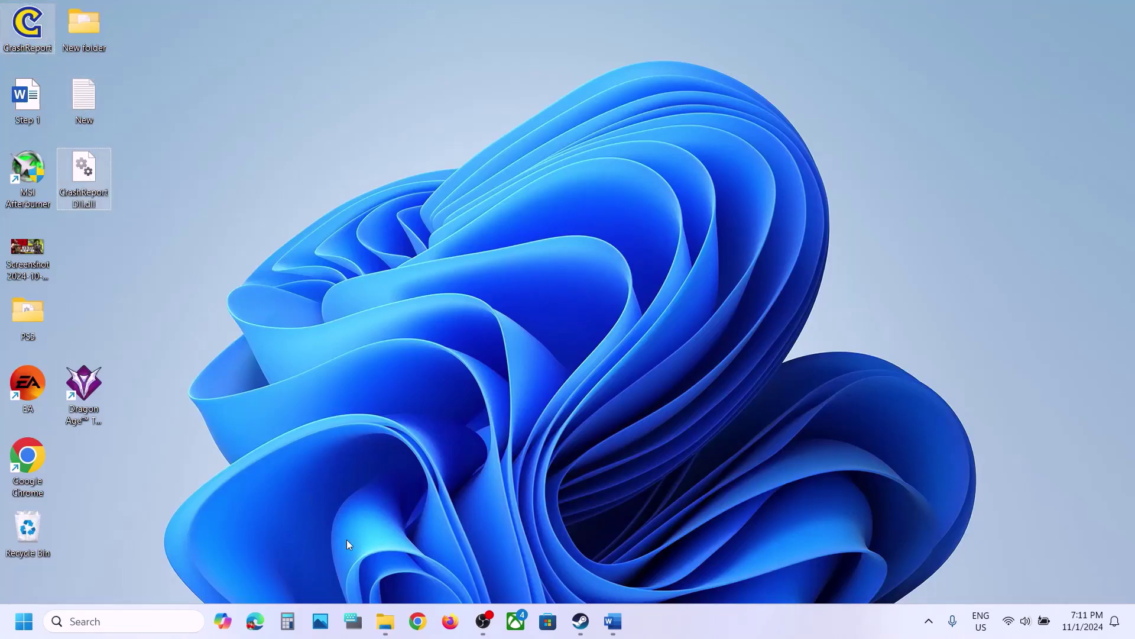
left_click(385, 621)
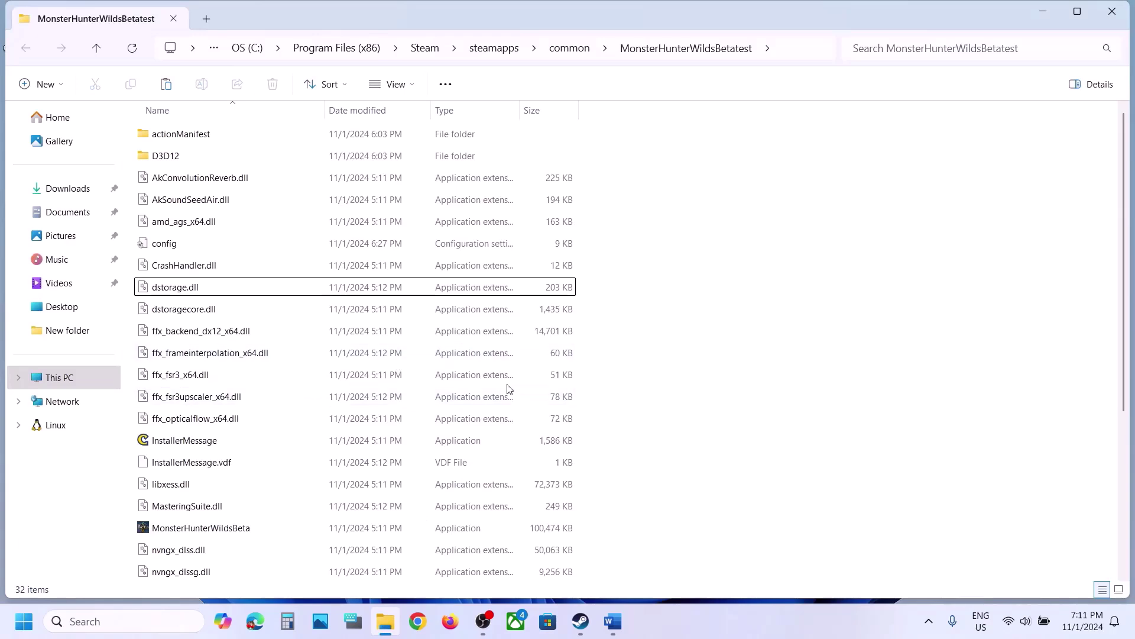
Step: Return to the Word document and read on from step 2 to step 3 about Debug mode in Nvidia Control Panel
left_click(613, 621)
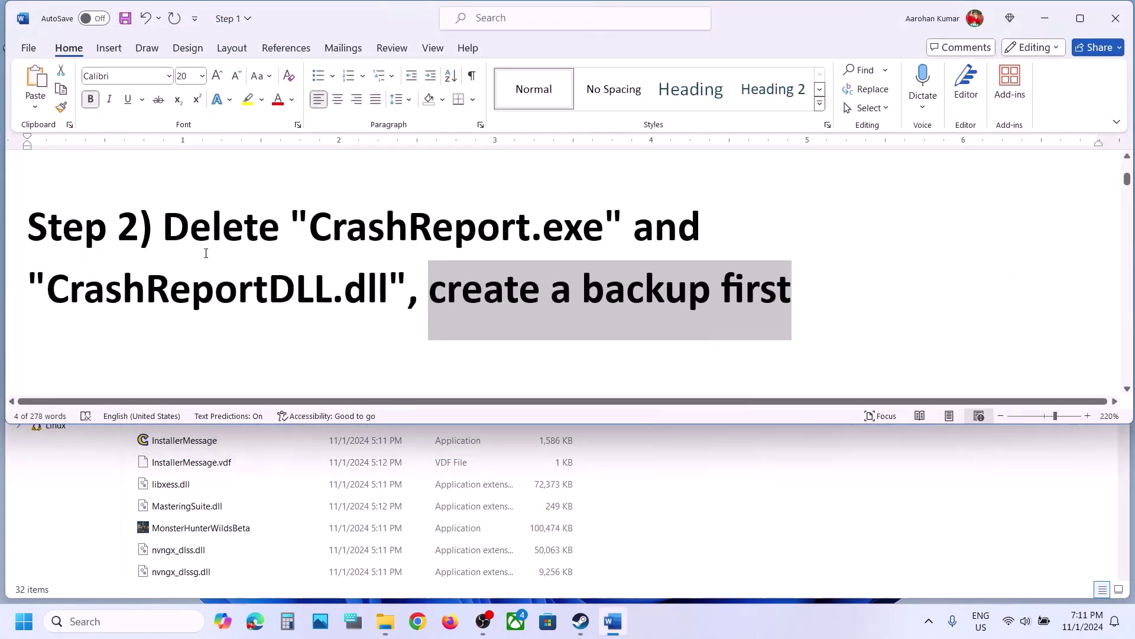
left_click_drag(191, 245, 753, 325)
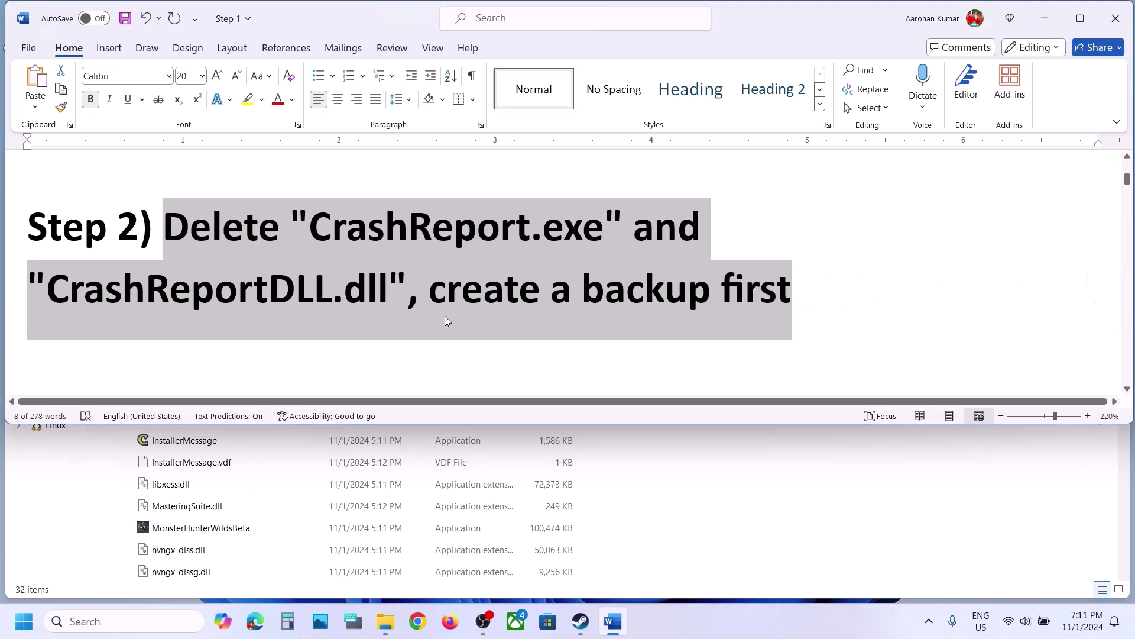
scroll(445, 316, "down", 2)
scroll(446, 317, "down", 1)
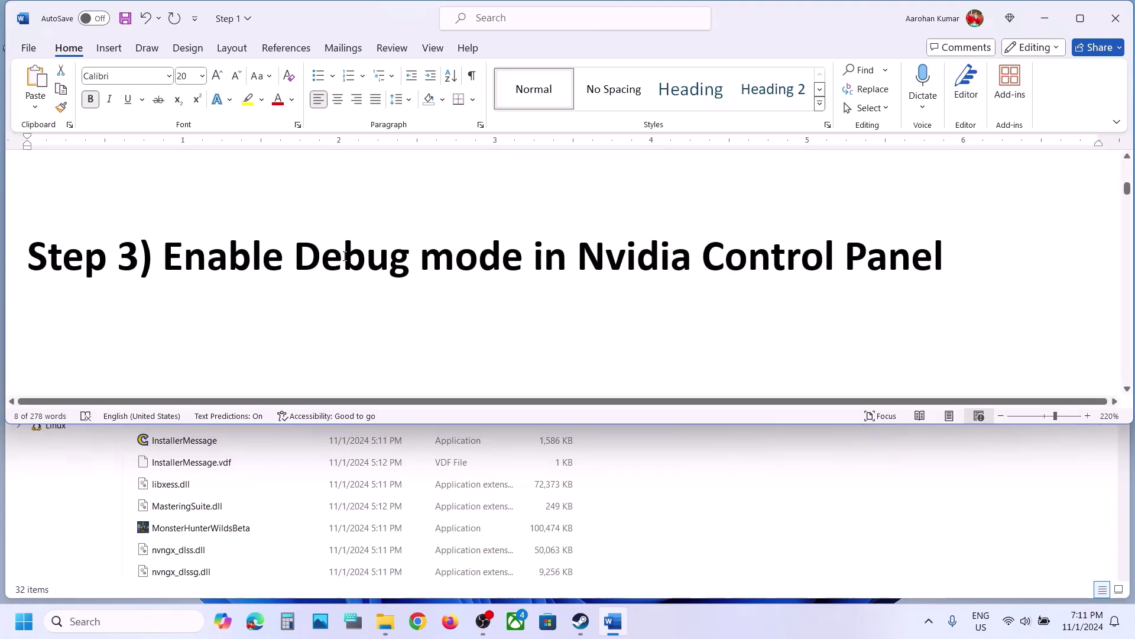
left_click_drag(344, 256, 767, 229)
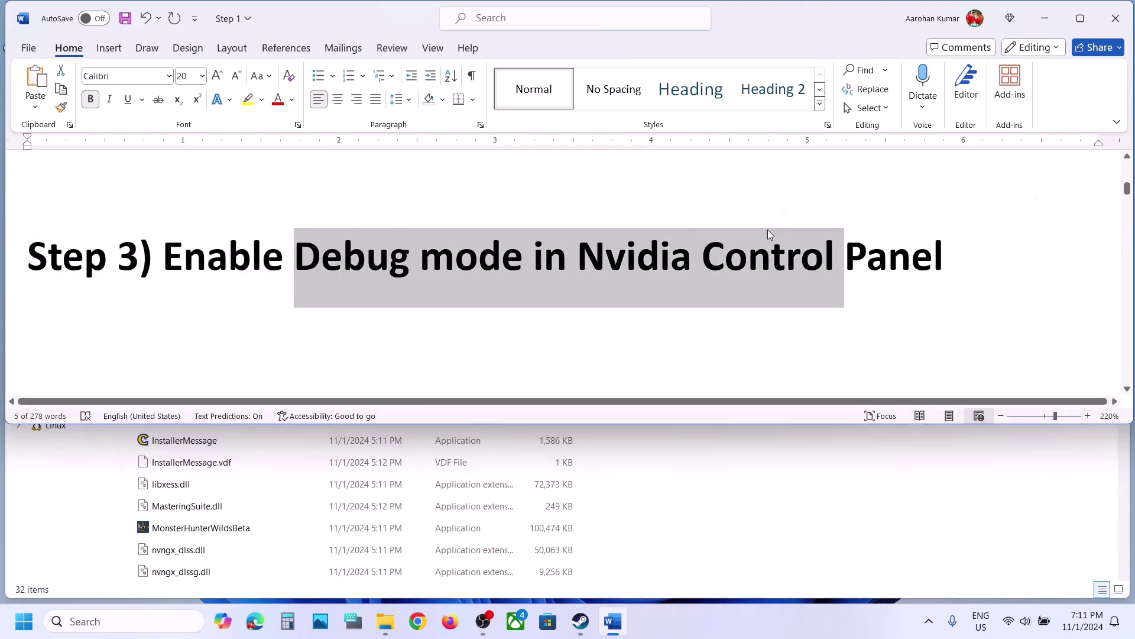
Step: Show the desktop and open NVIDIA Control Panel from its extended context options
key("super+d")
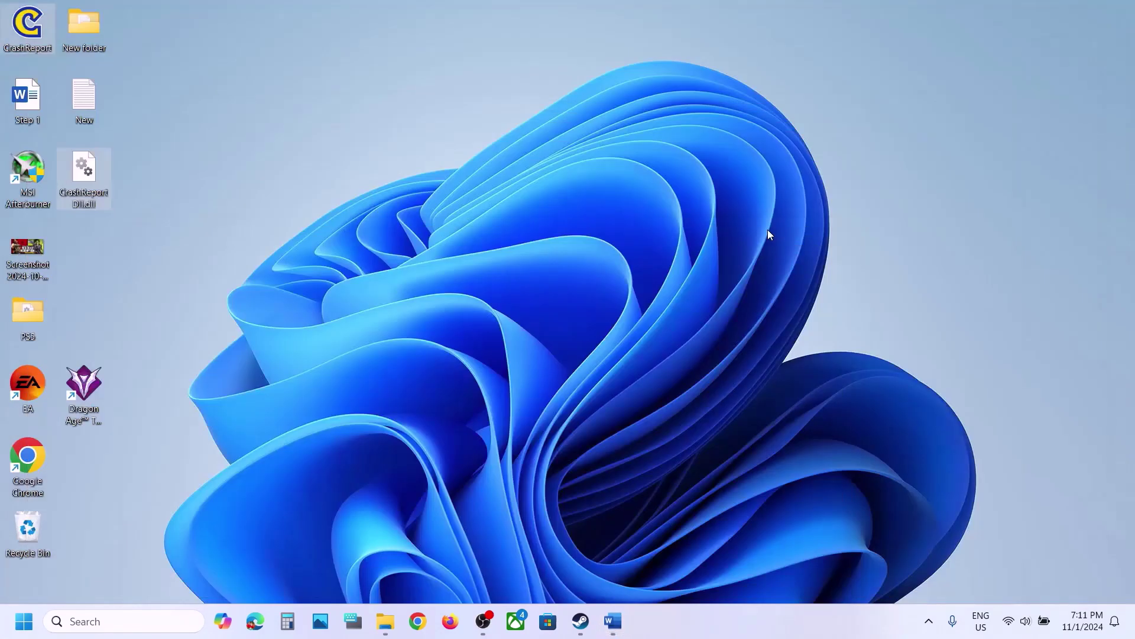
right_click(548, 256)
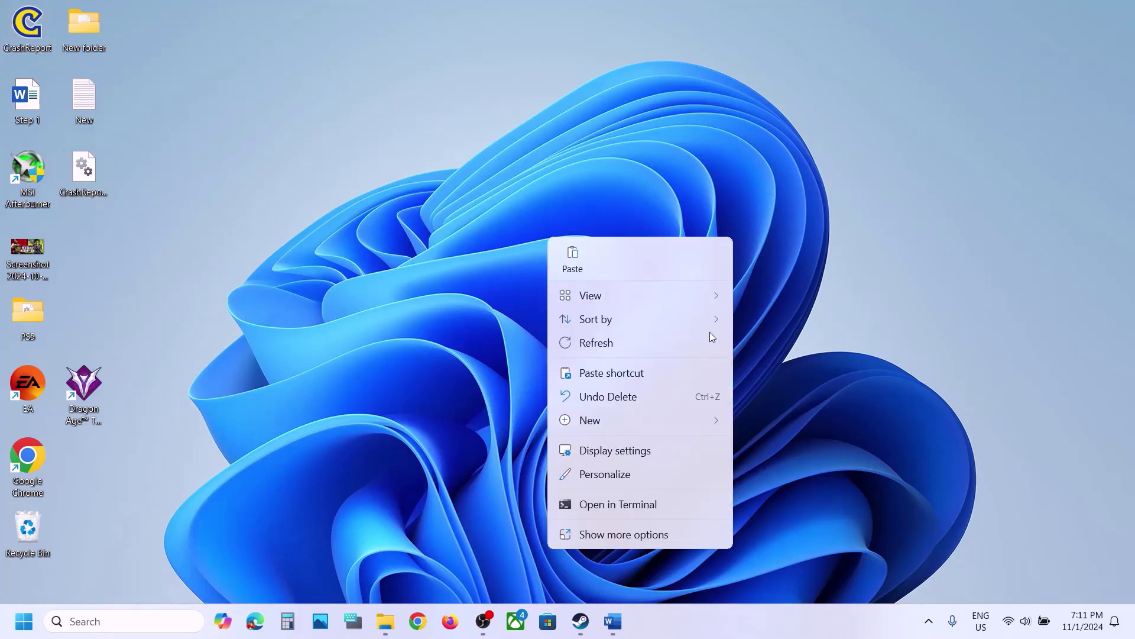
left_click(622, 531)
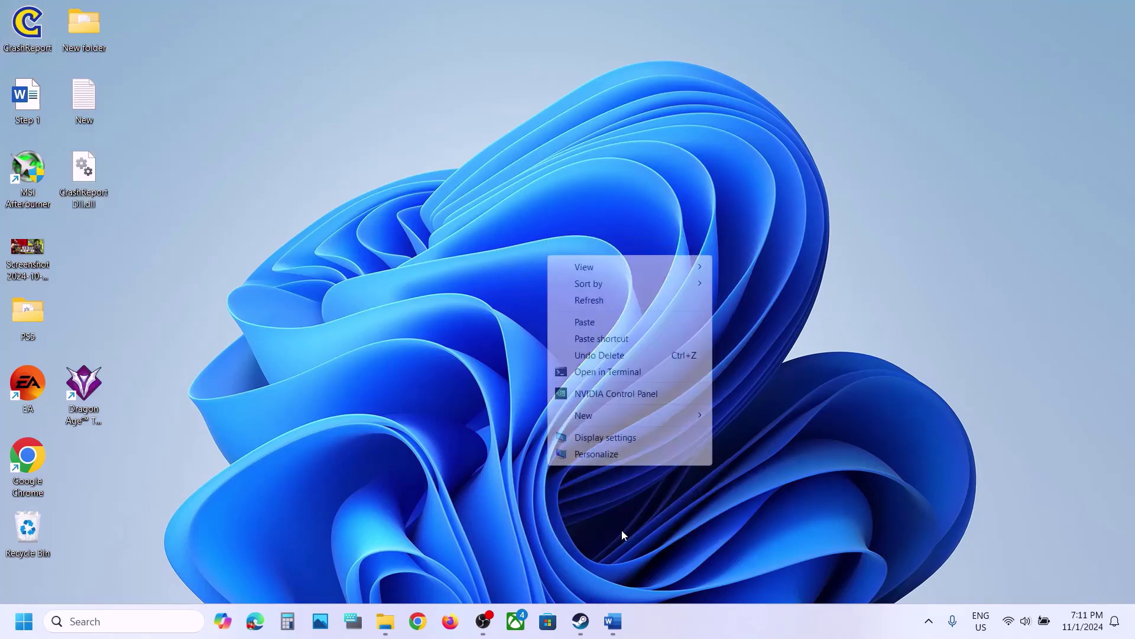
left_click(595, 395)
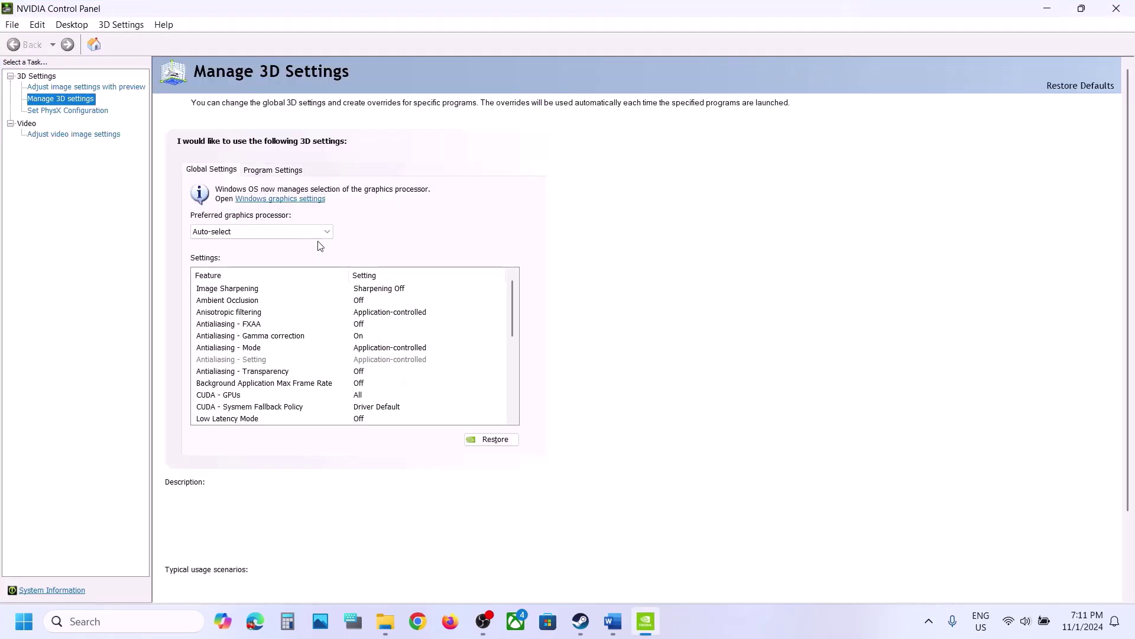
Step: Enable Debug Mode in NVIDIA Control Panel, check that it is ticked, and switch back to the Word document
left_click(165, 26)
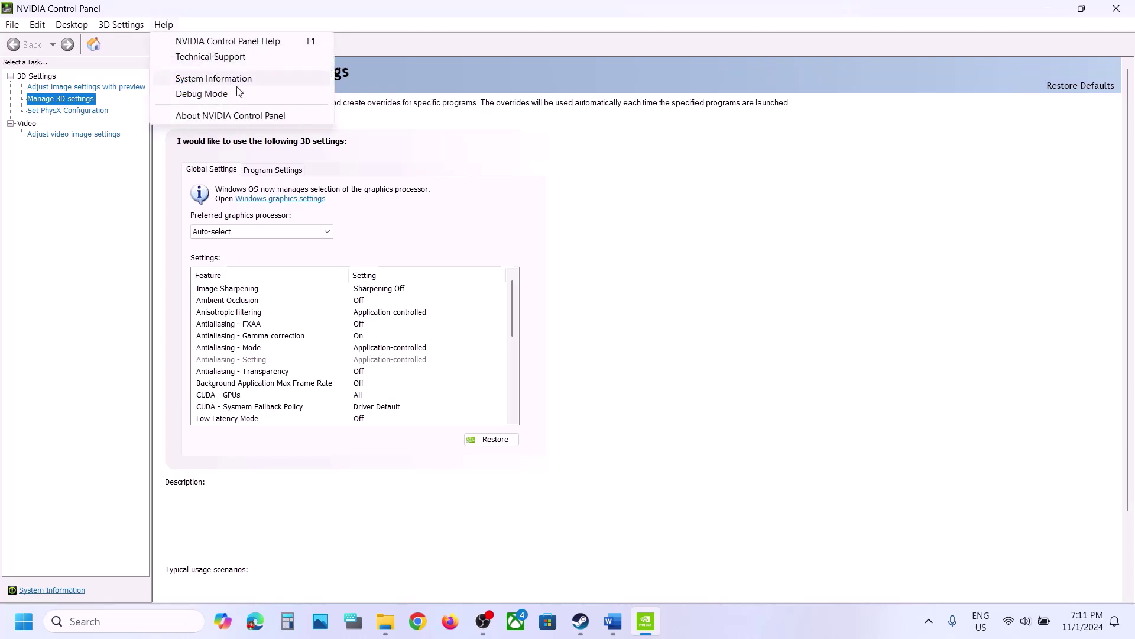
left_click(213, 96)
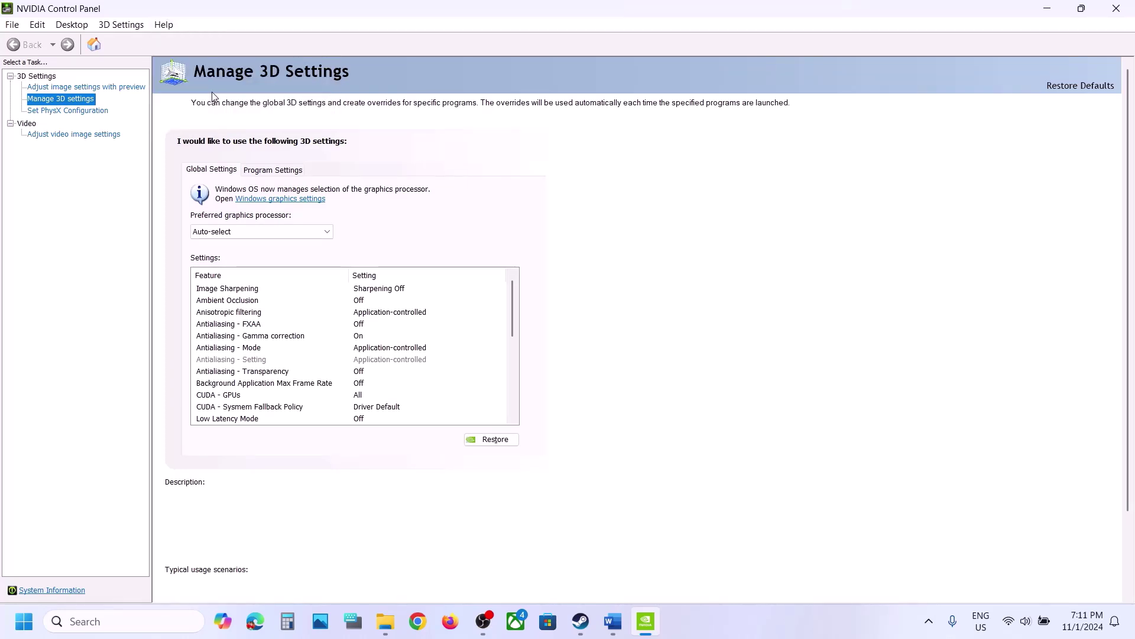
left_click(164, 26)
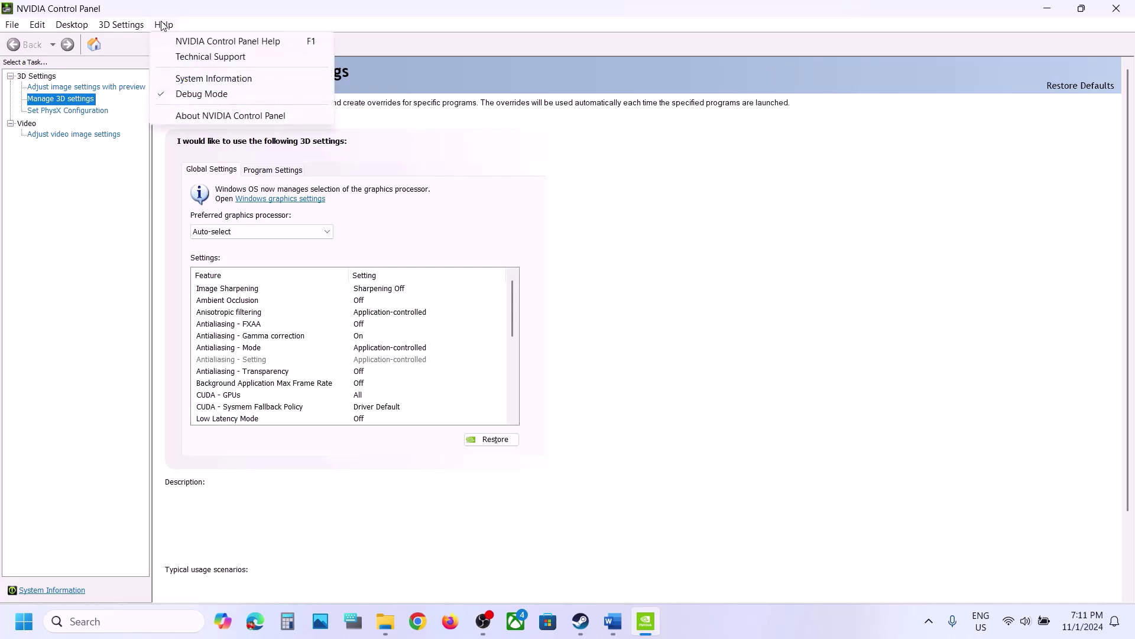
left_click(812, 285)
left_click(613, 621)
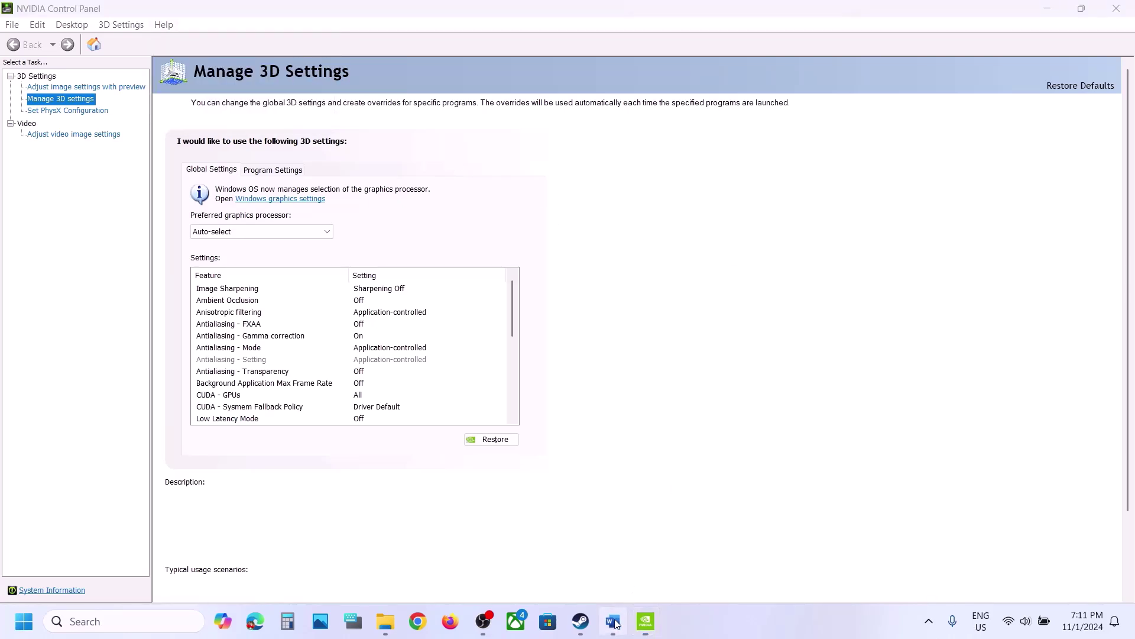
Step: Read step 4 in the Word document about allowing the game exe through antivirus and firewall, and maximize the document window
scroll(418, 337, "down", 5)
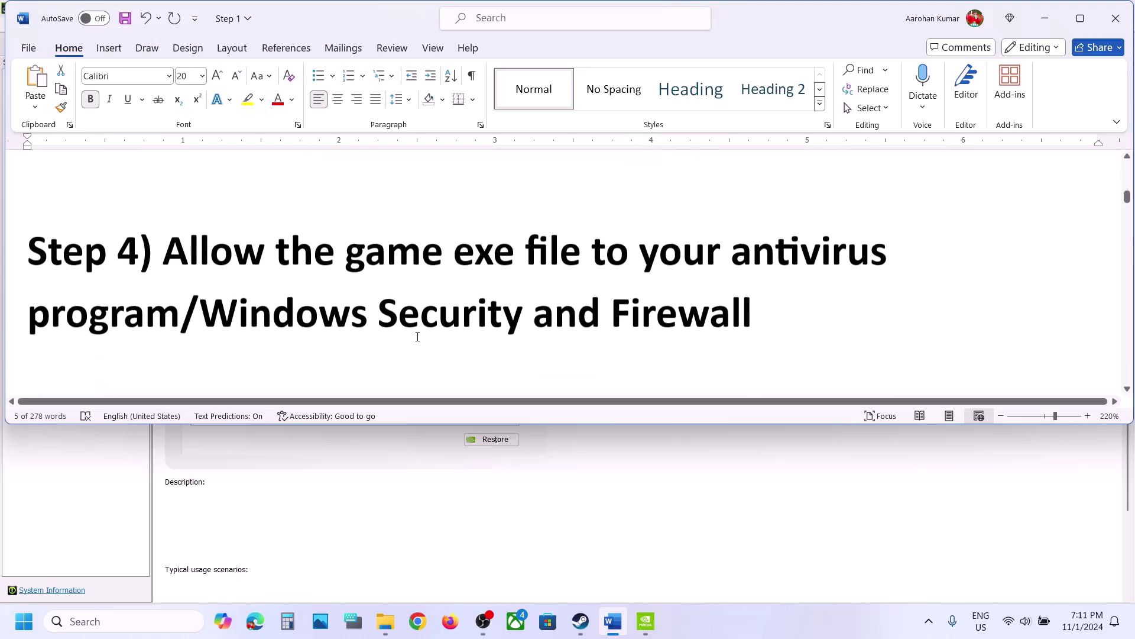
left_click_drag(165, 246, 185, 311)
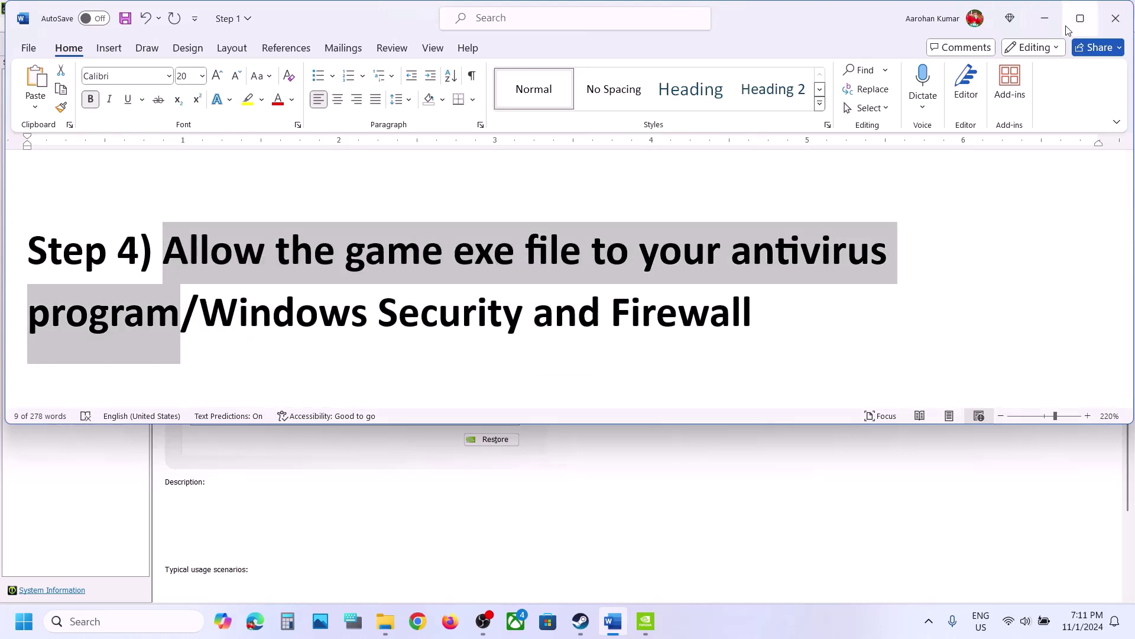
left_click(1081, 18)
scroll(596, 280, "up", 2)
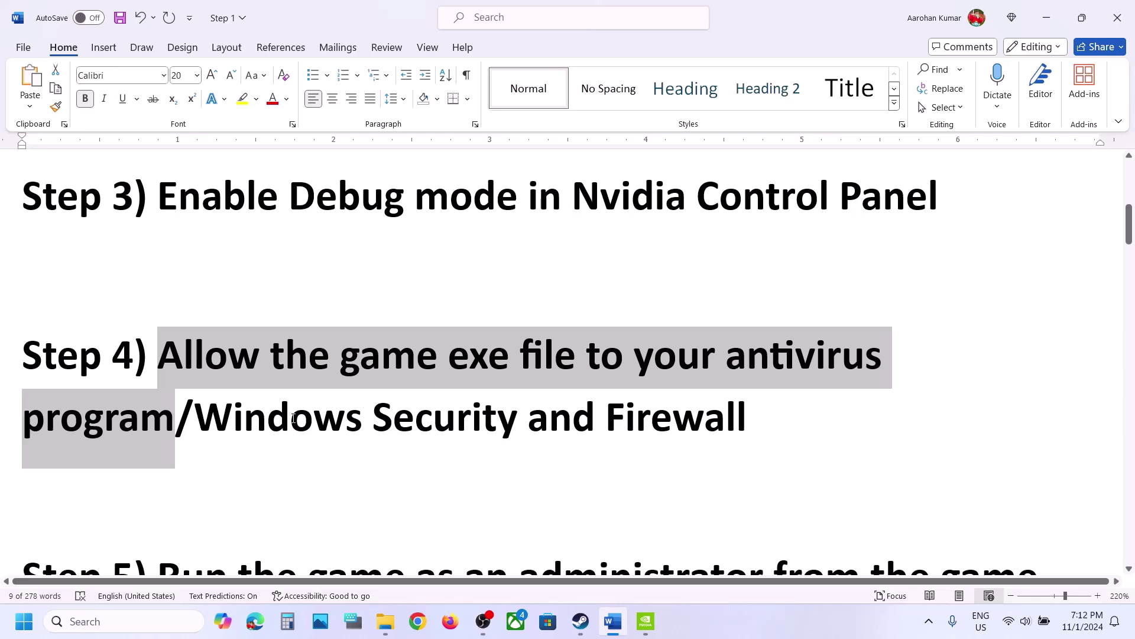
Step: Open Windows Settings and go through Windows Security's ransomware protection to the apps allowed through Controlled folder access
key("super+i")
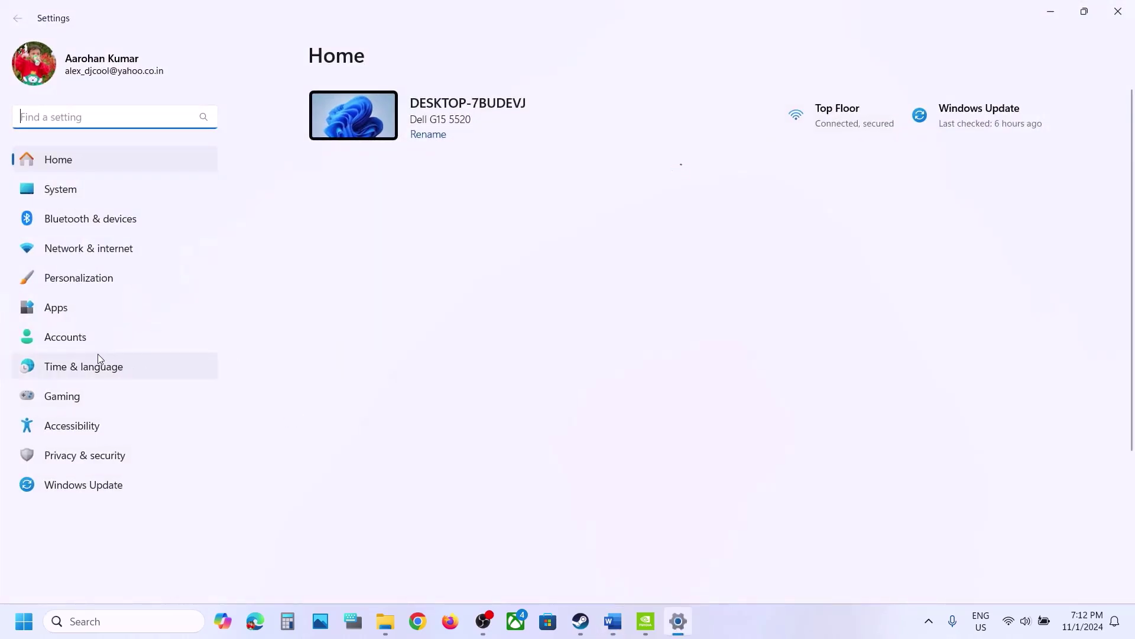
left_click(65, 456)
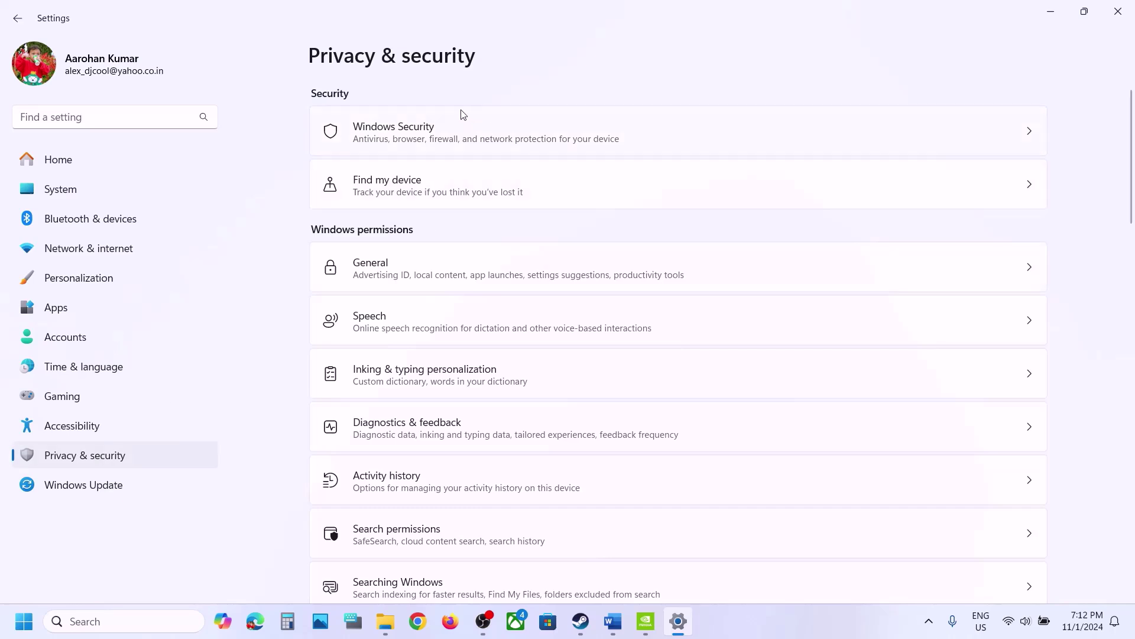
left_click(422, 133)
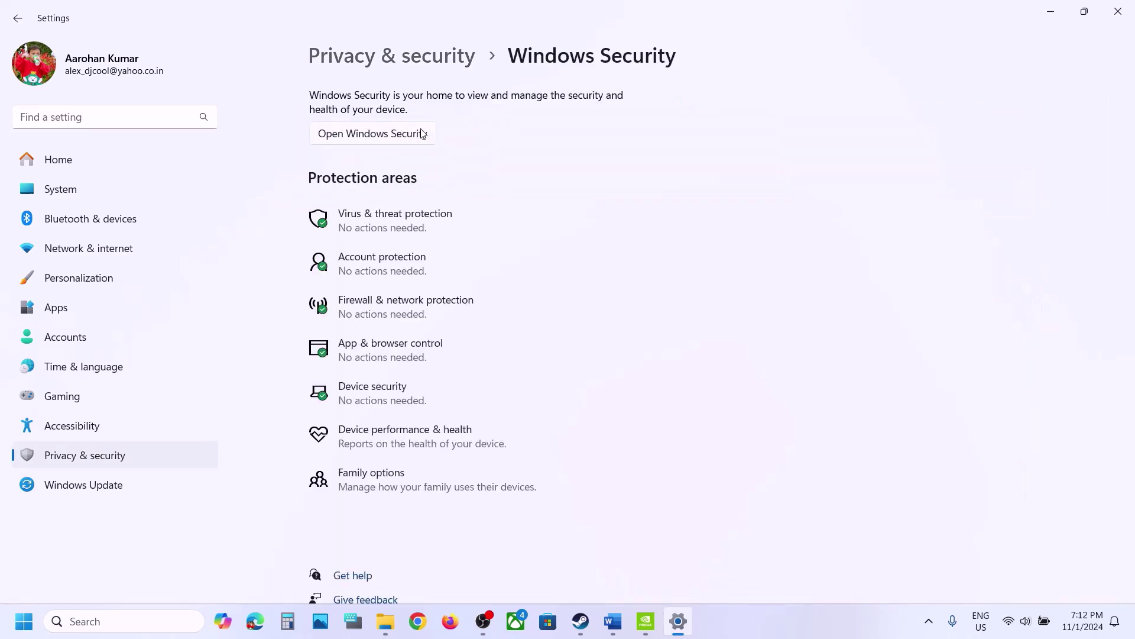
left_click(427, 230)
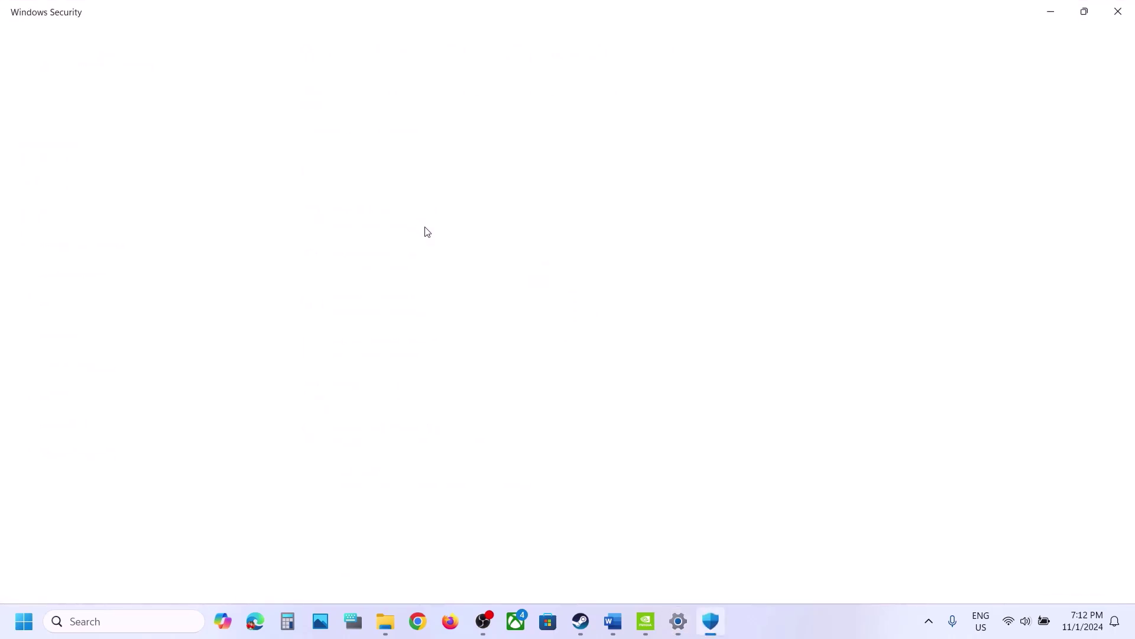
scroll(435, 278, "down", 3)
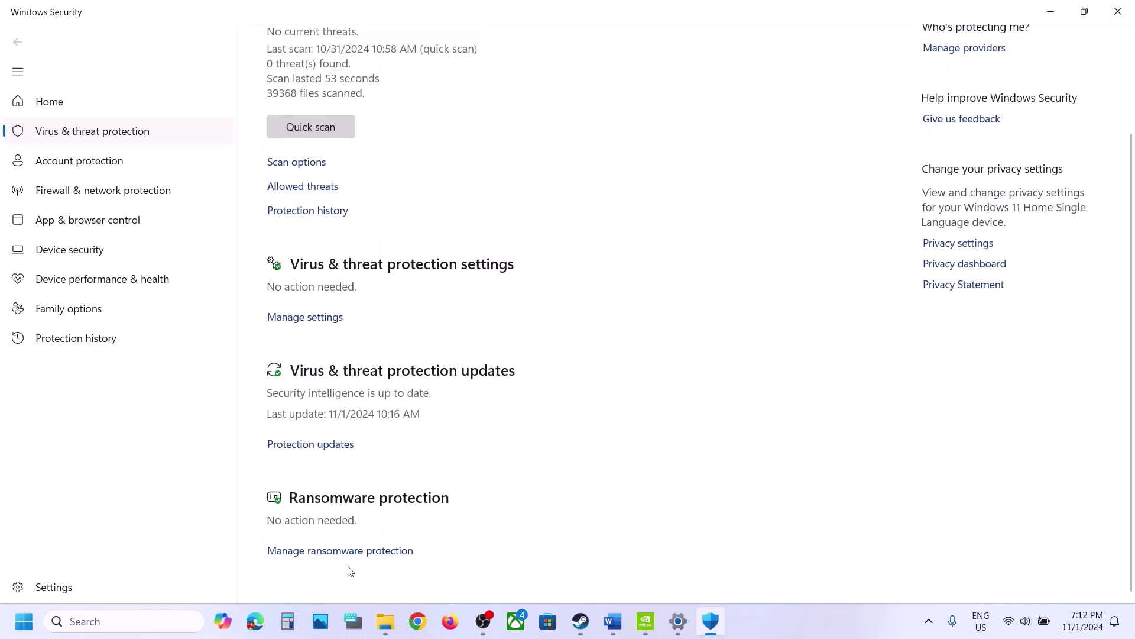
left_click(324, 551)
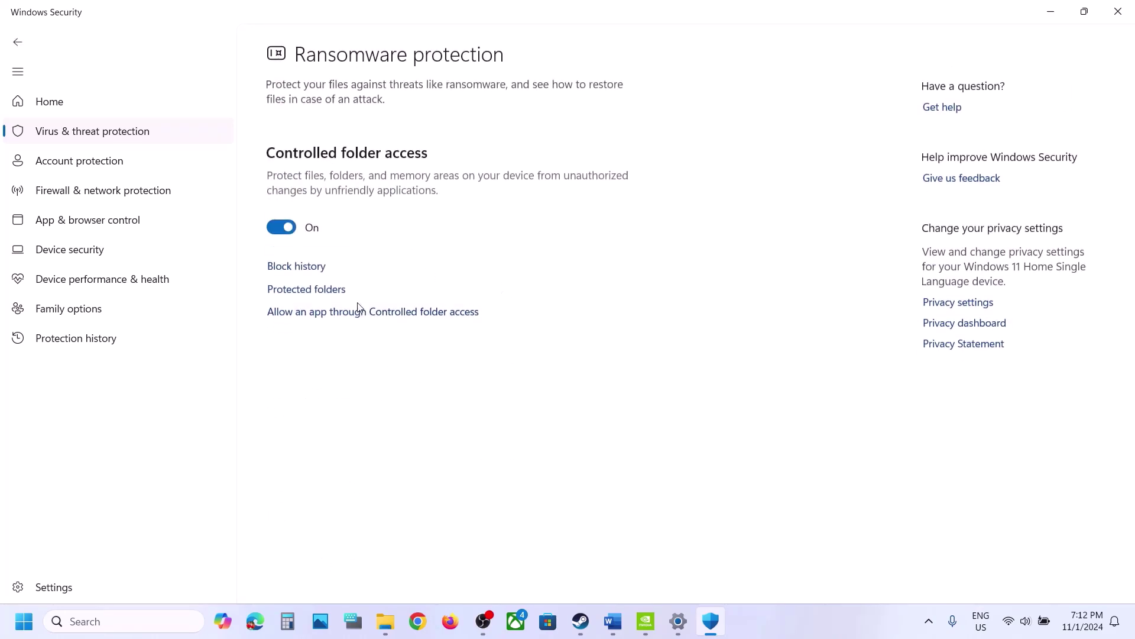
left_click(352, 313)
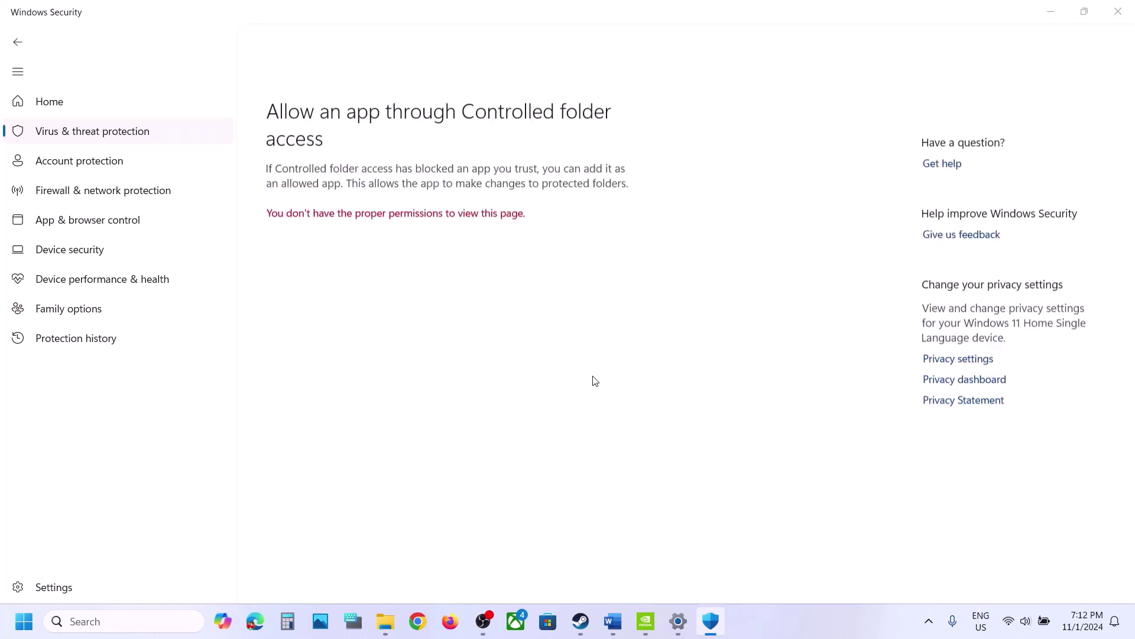
Step: Start adding an allowed app by browsing all apps, and open the Steam folder in C:\Program Files (x86)
scroll(510, 425, "down", 3)
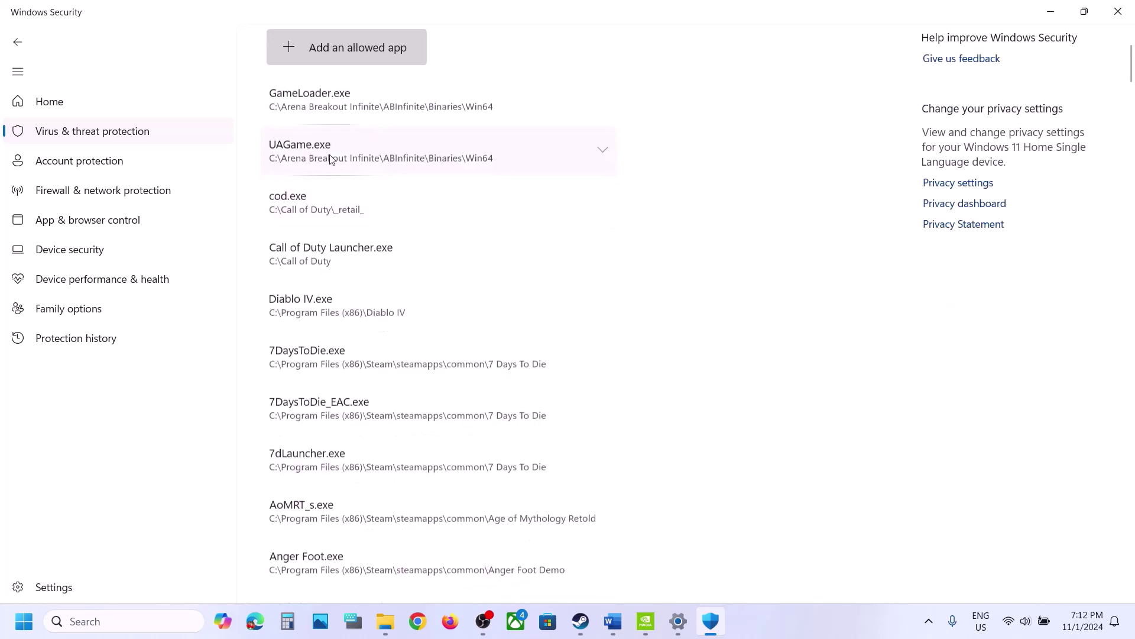
left_click(349, 52)
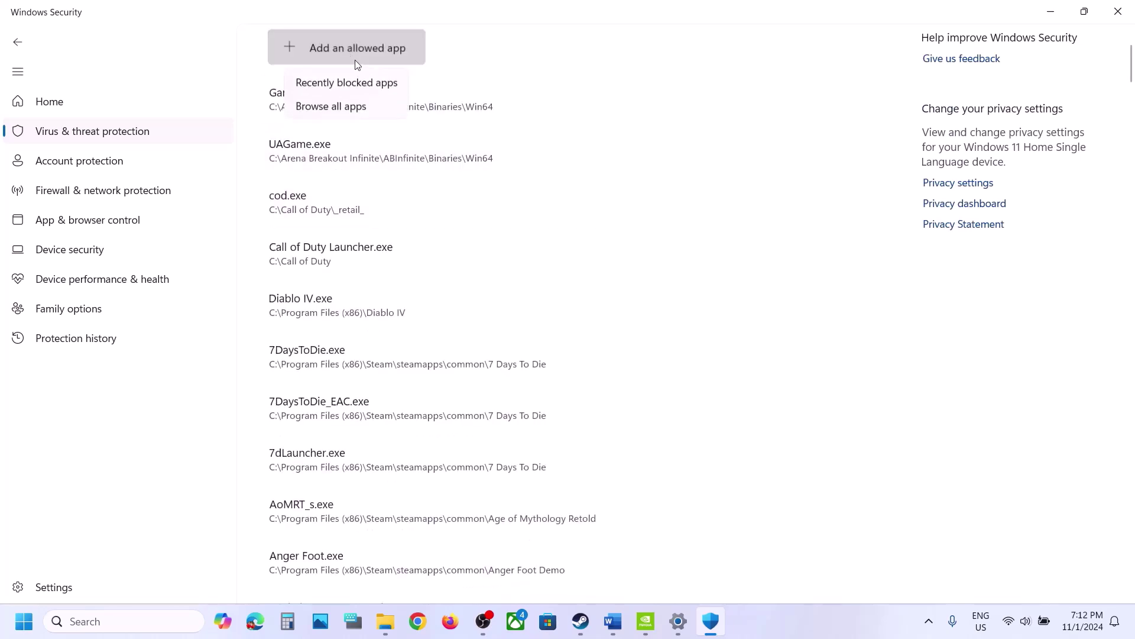
left_click(350, 100)
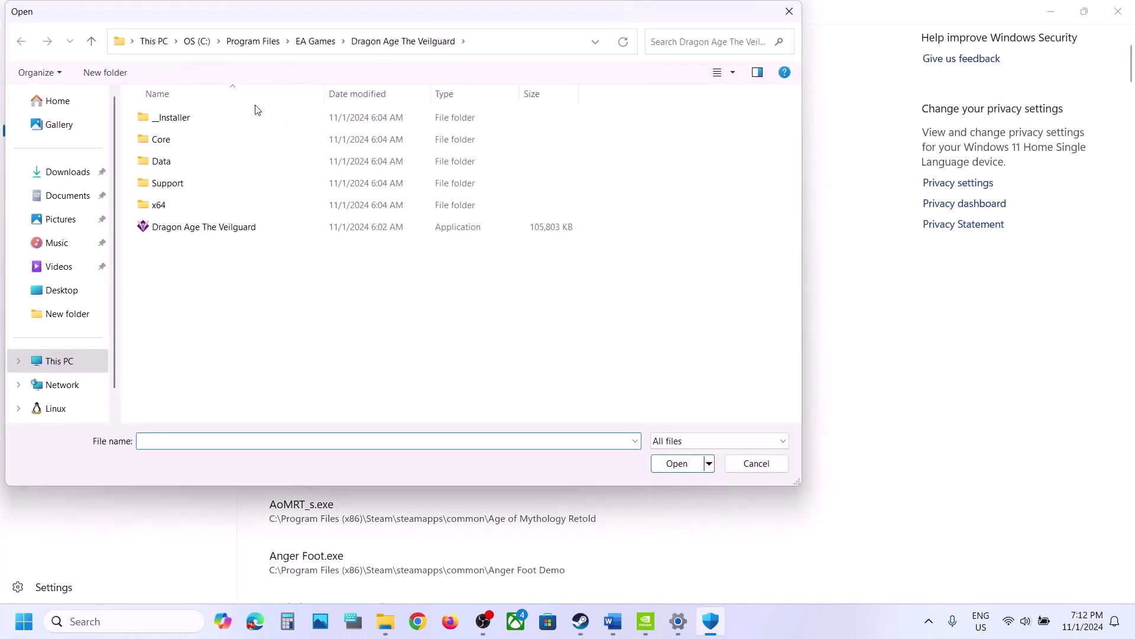
left_click(56, 362)
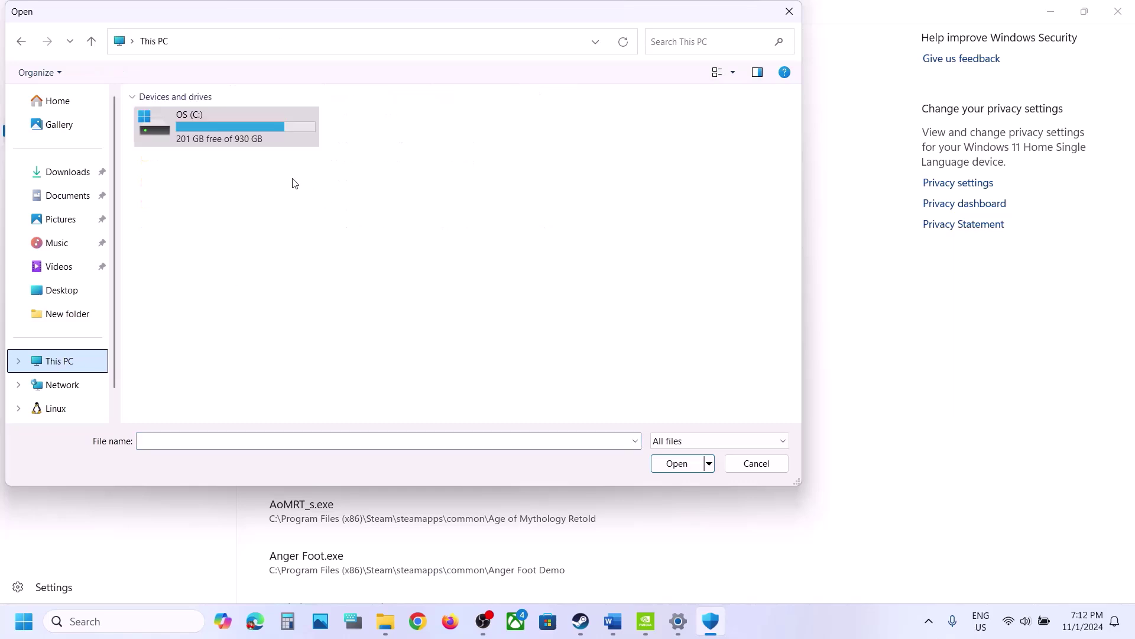
double_click(241, 150)
scroll(239, 151, "down", 3)
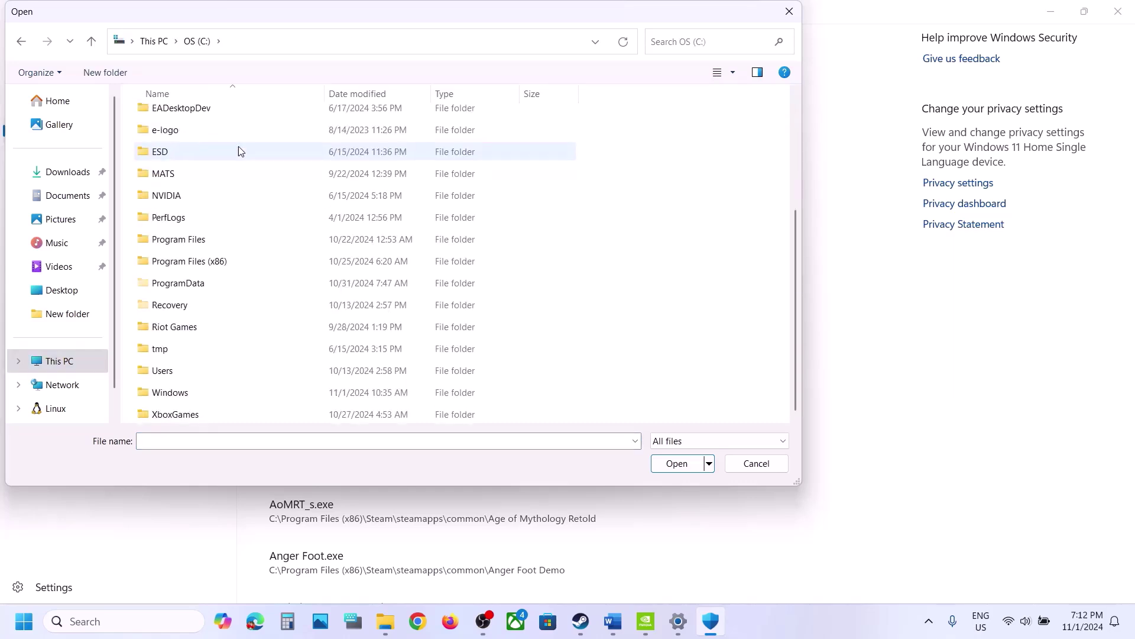
double_click(222, 262)
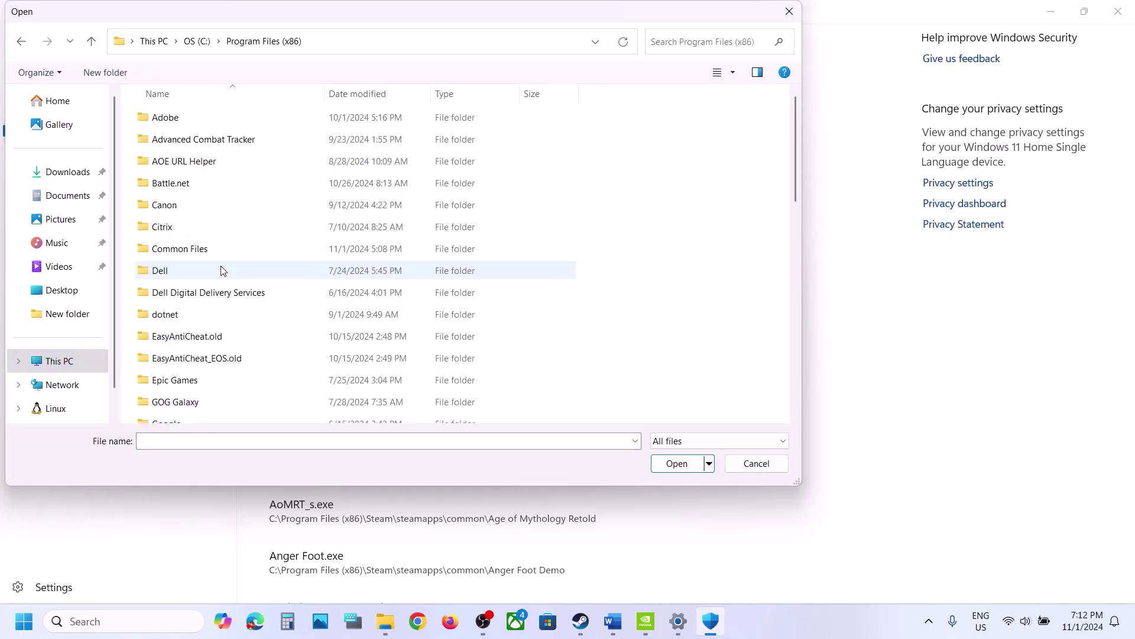
scroll(220, 268, "down", 4)
scroll(175, 359, "down", 4)
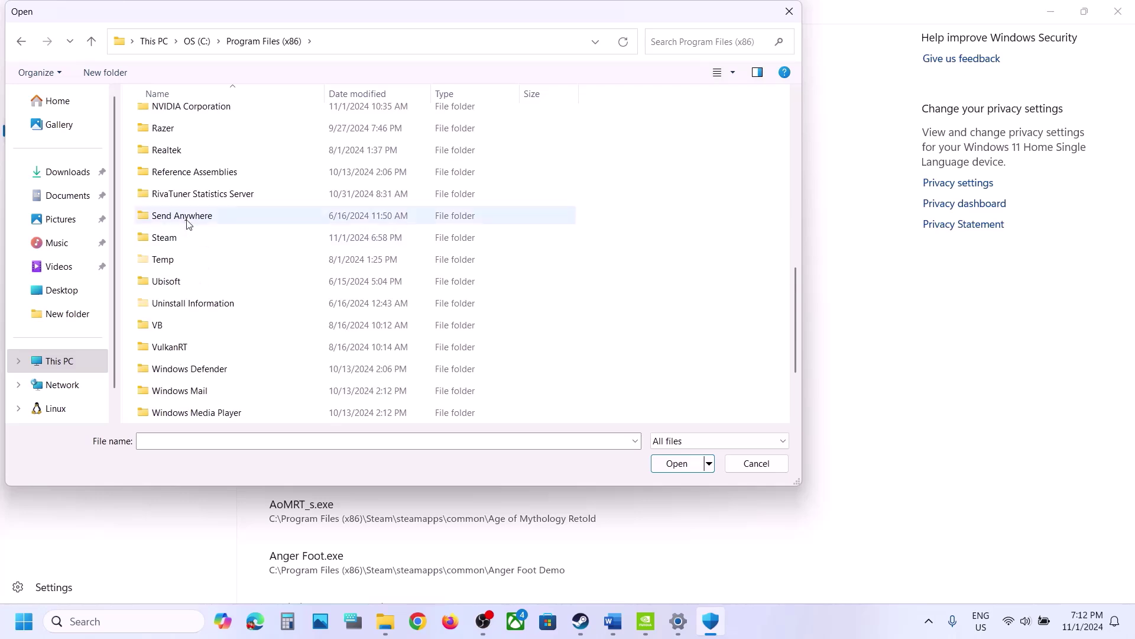
double_click(172, 239)
Step: Add MonsterHunterWildsBeta from steamapps\common\MonsterHunterWildsBetatest as an app allowed through Controlled folder access
scroll(170, 241, "down", 4)
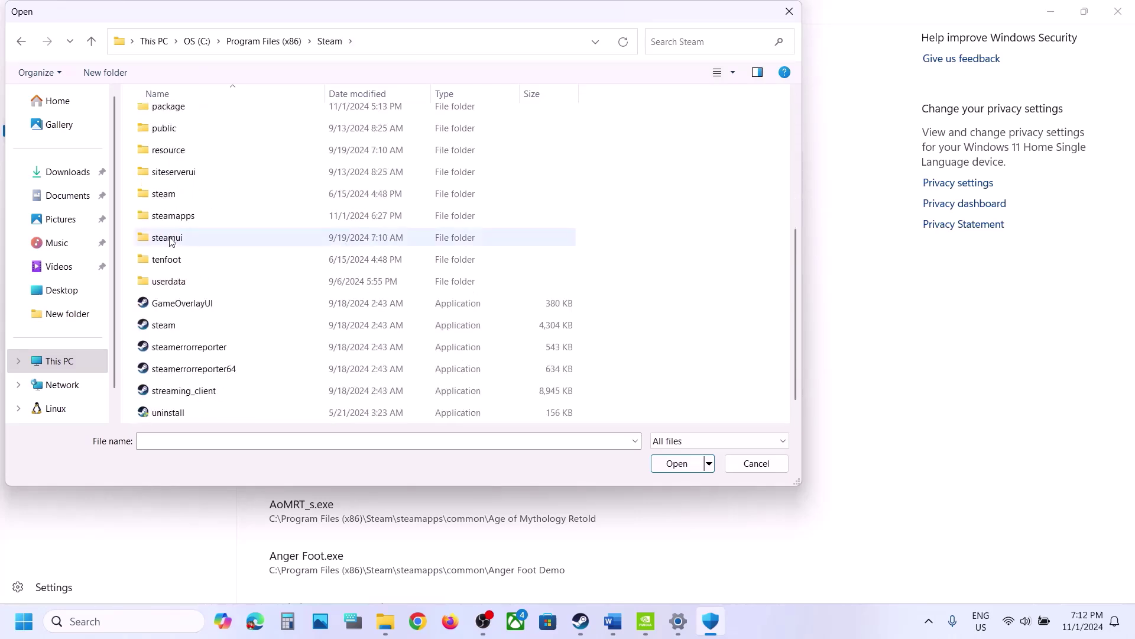
double_click(200, 216)
double_click(190, 119)
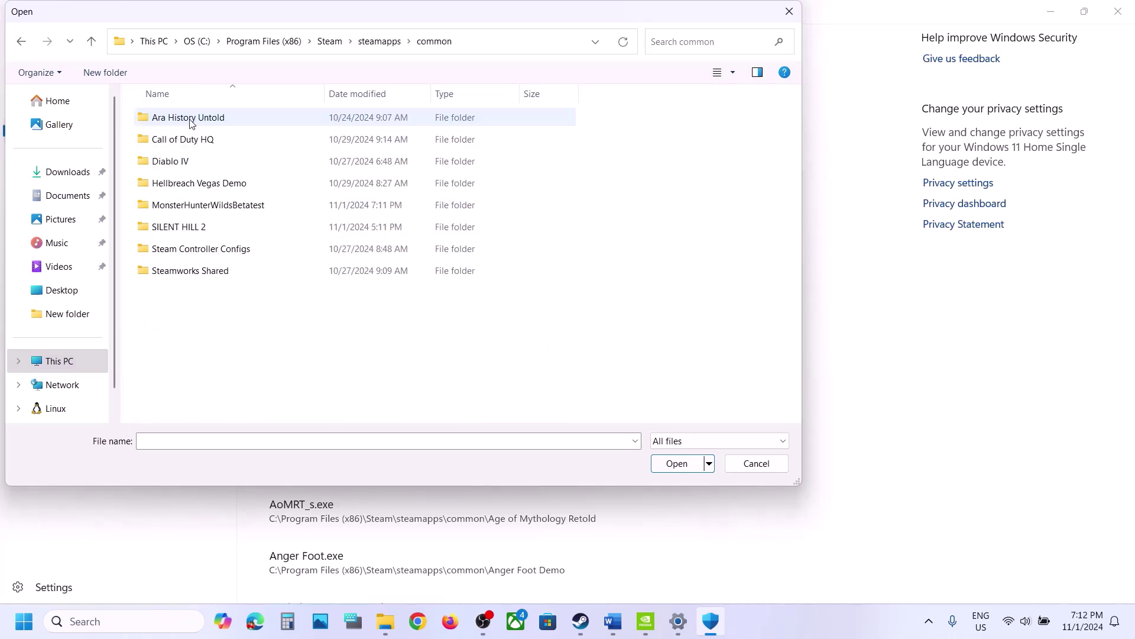
double_click(194, 207)
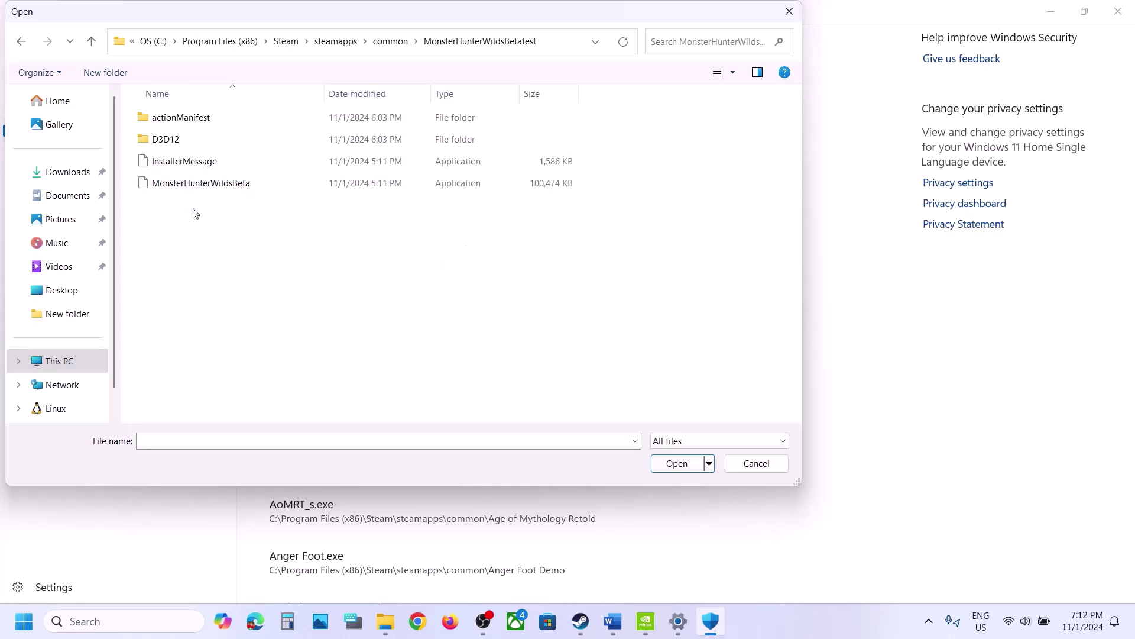
left_click(203, 185)
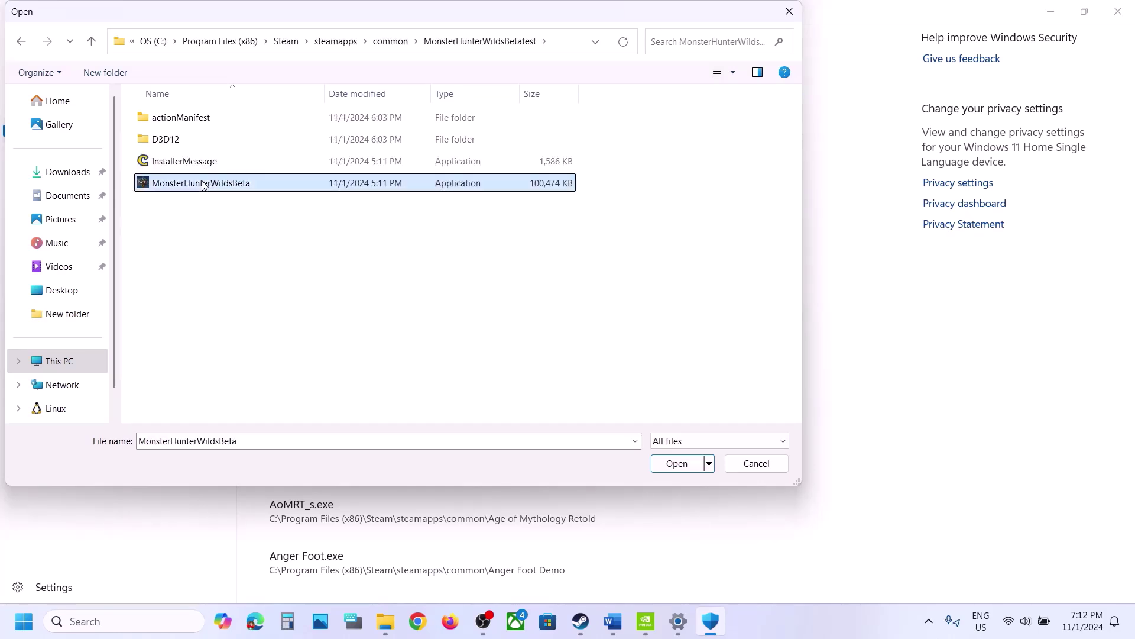
left_click(673, 460)
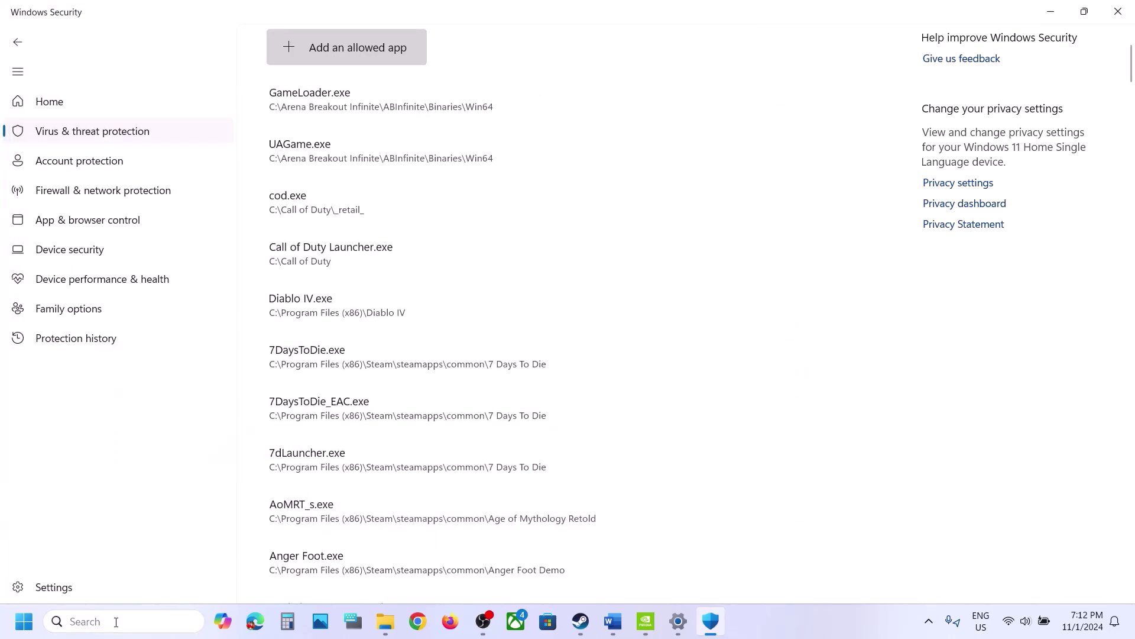
Step: Find Control Panel by searching for "control" and open Windows Defender Firewall's list of allowed apps
left_click(117, 622)
type("control")
key("Return")
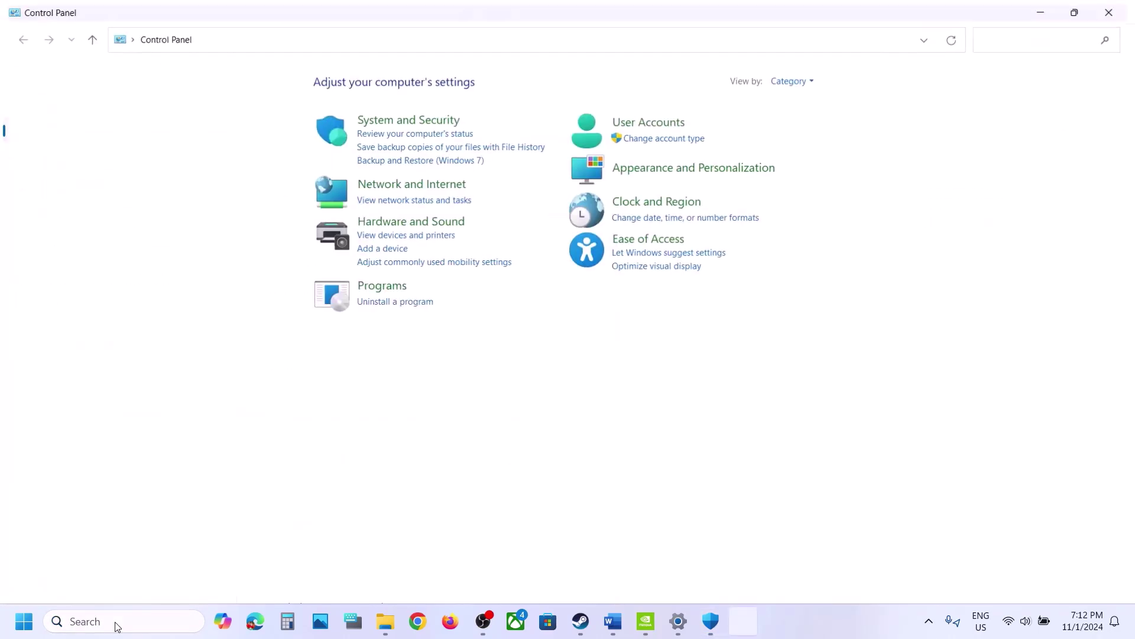
left_click(450, 120)
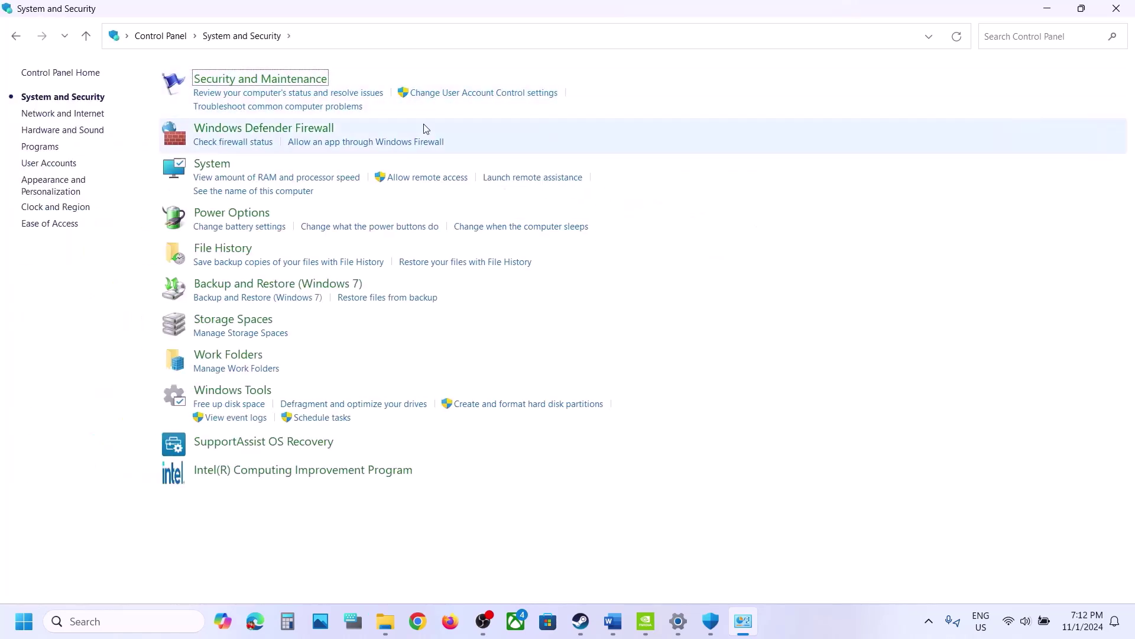
left_click(269, 129)
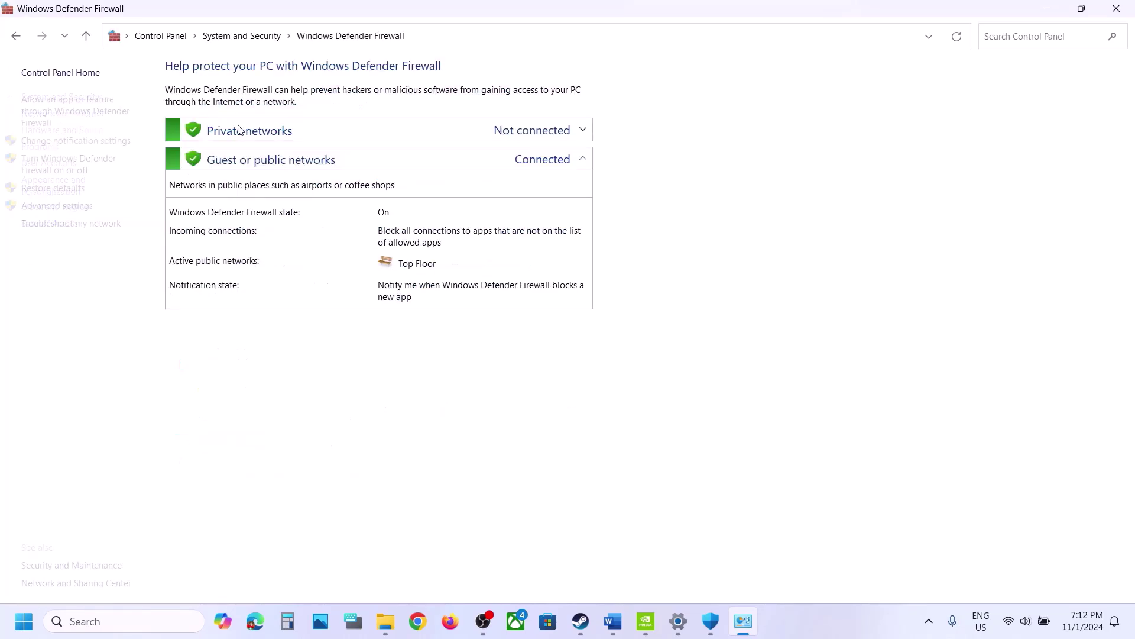
left_click(55, 112)
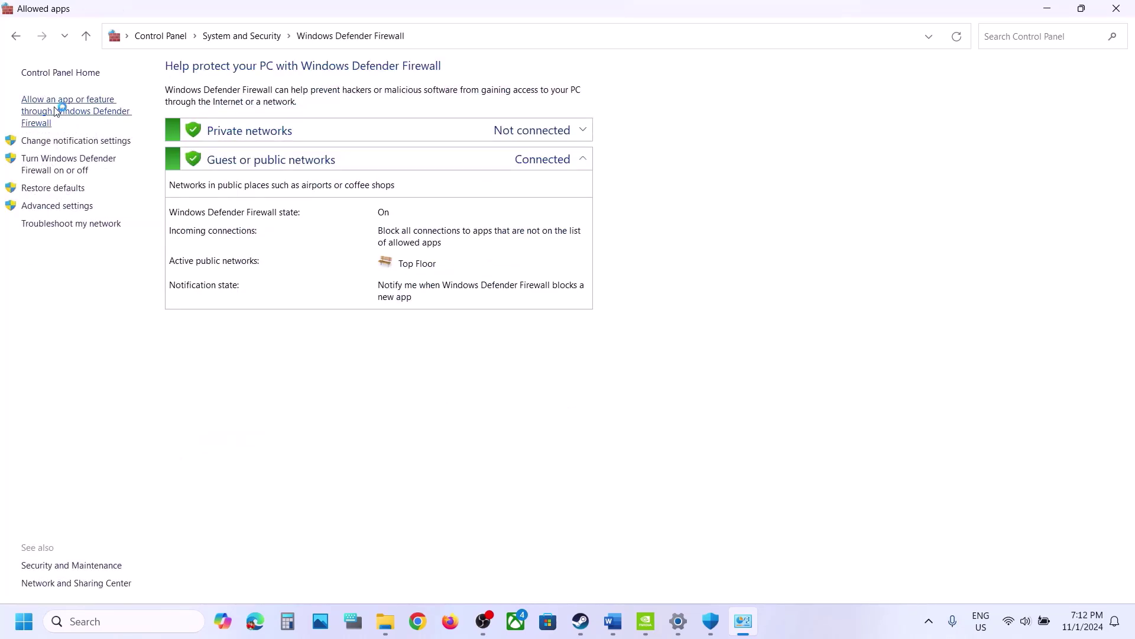
Step: Enable changes to the firewall's allowed apps and start browsing for another app to add
left_click(721, 110)
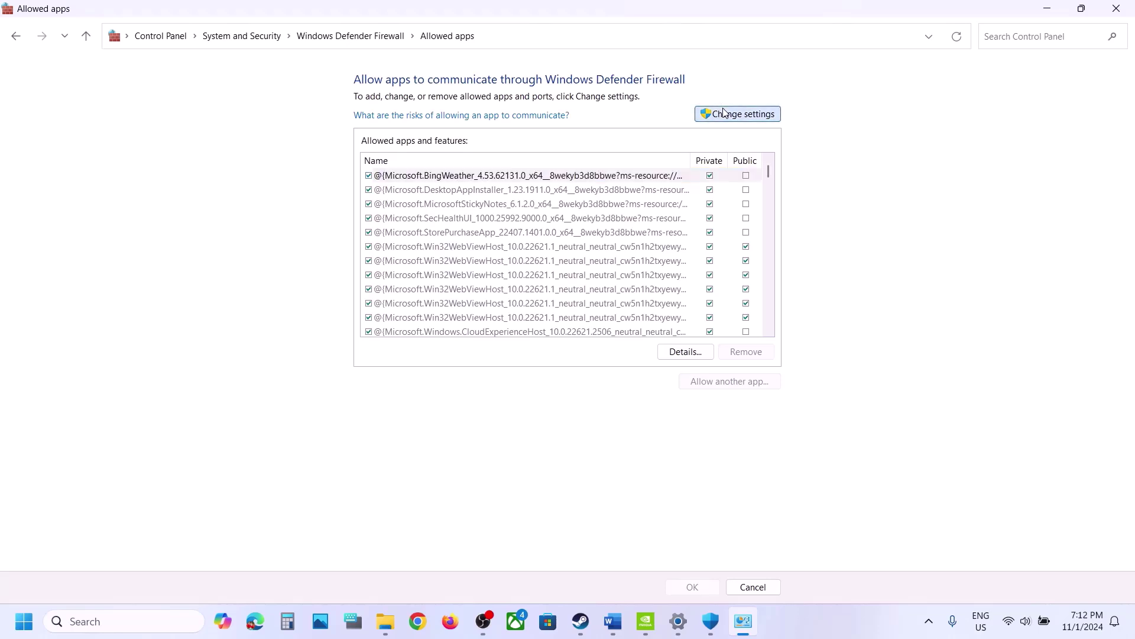
left_click(735, 383)
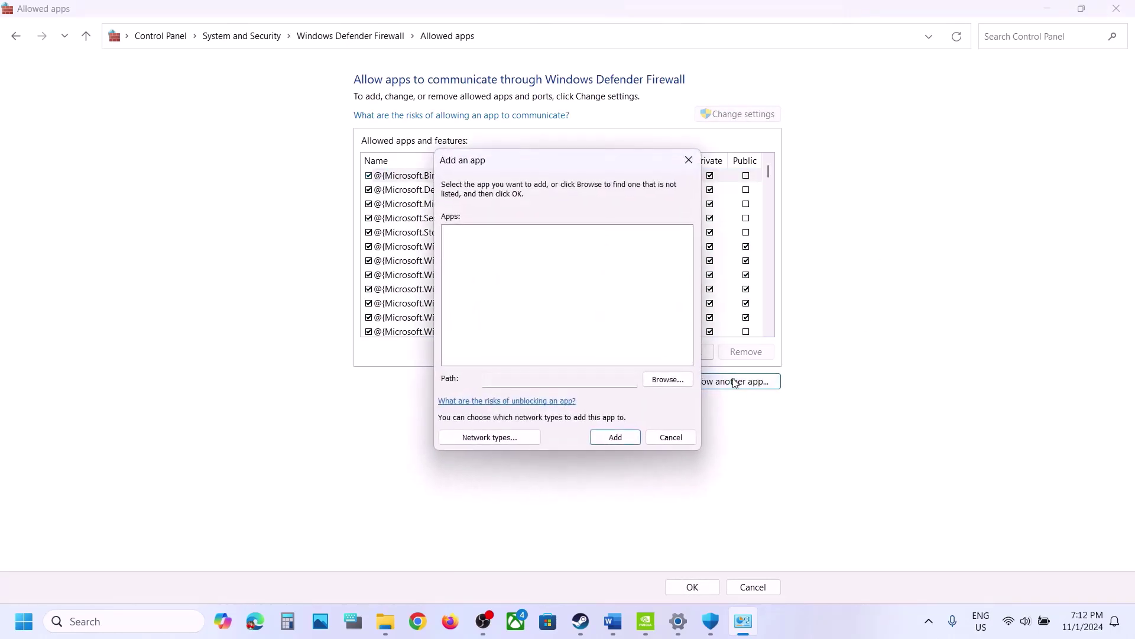
left_click(667, 379)
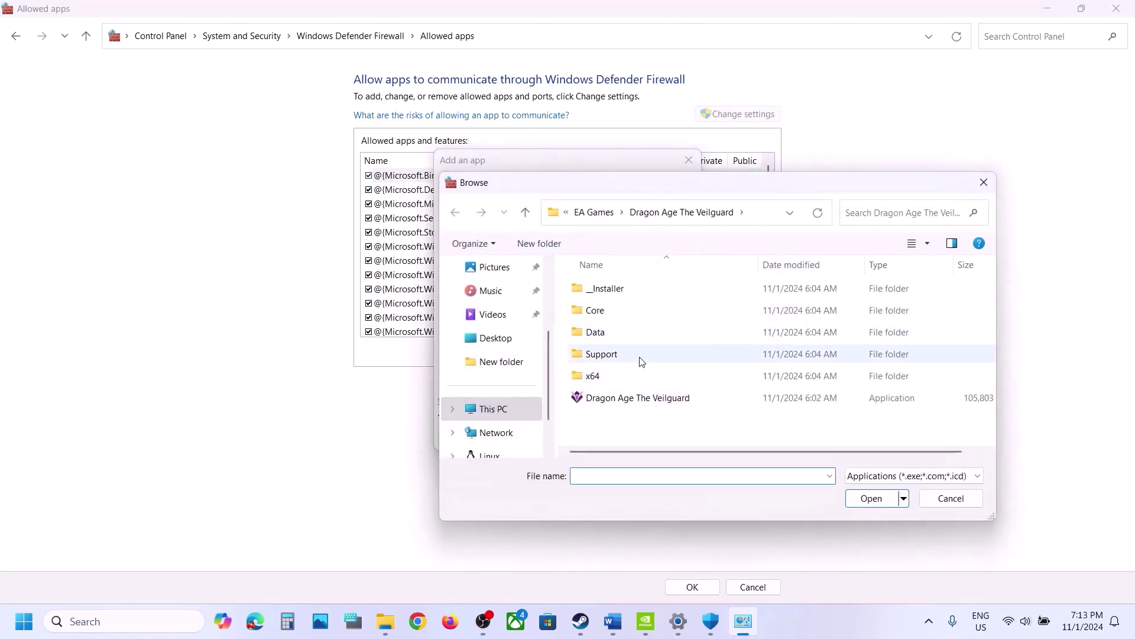
Step: Browse from This PC to the Steam folder in C:\Program Files (x86) for the firewall app selection
left_click(523, 409)
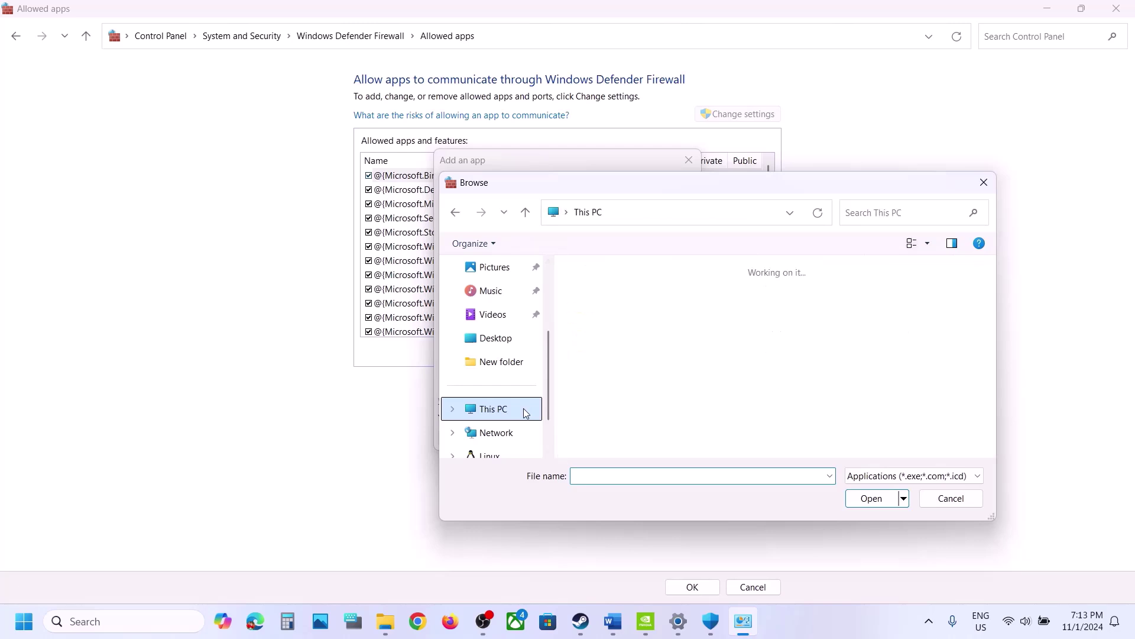
double_click(643, 320)
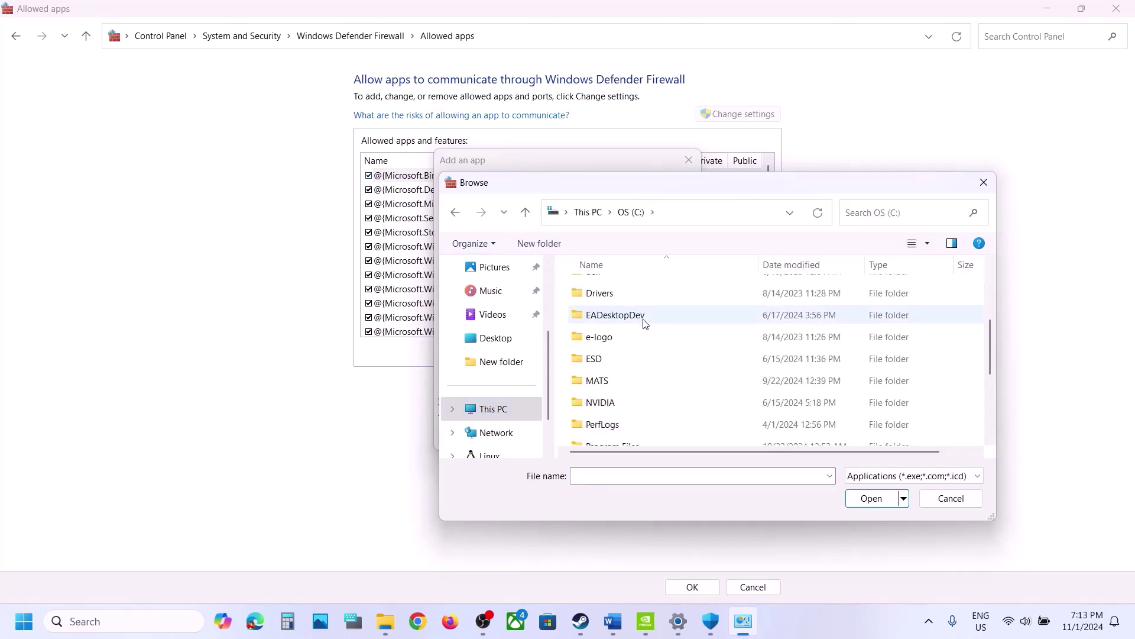
scroll(640, 348, "down", 3)
left_click(635, 312)
double_click(635, 312)
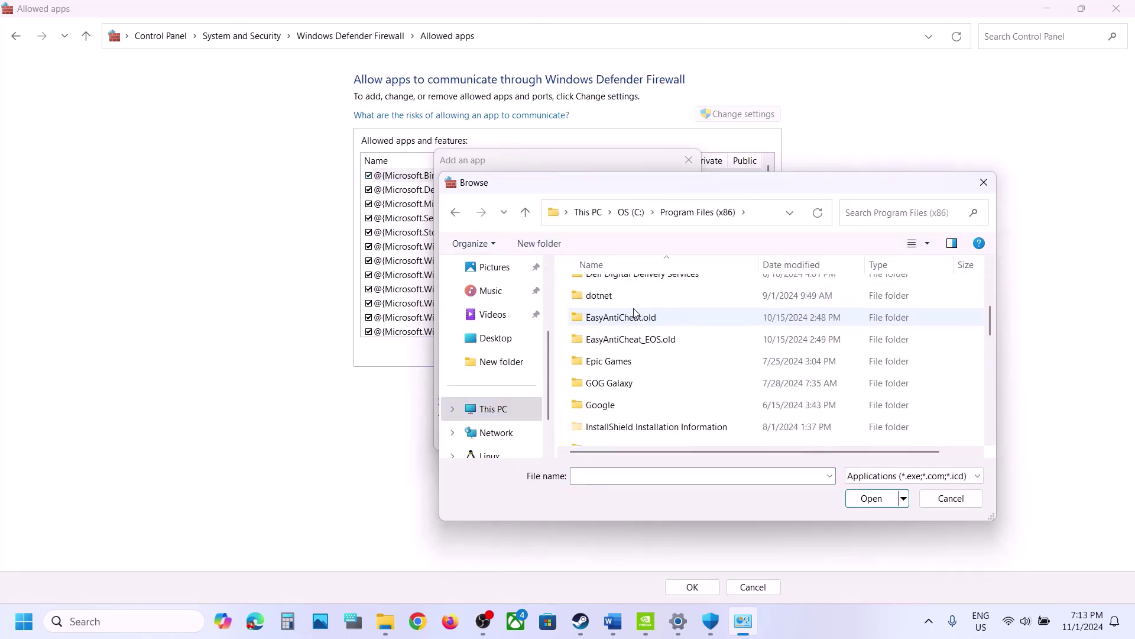
scroll(594, 372, "down", 6)
scroll(600, 379, "down", 3)
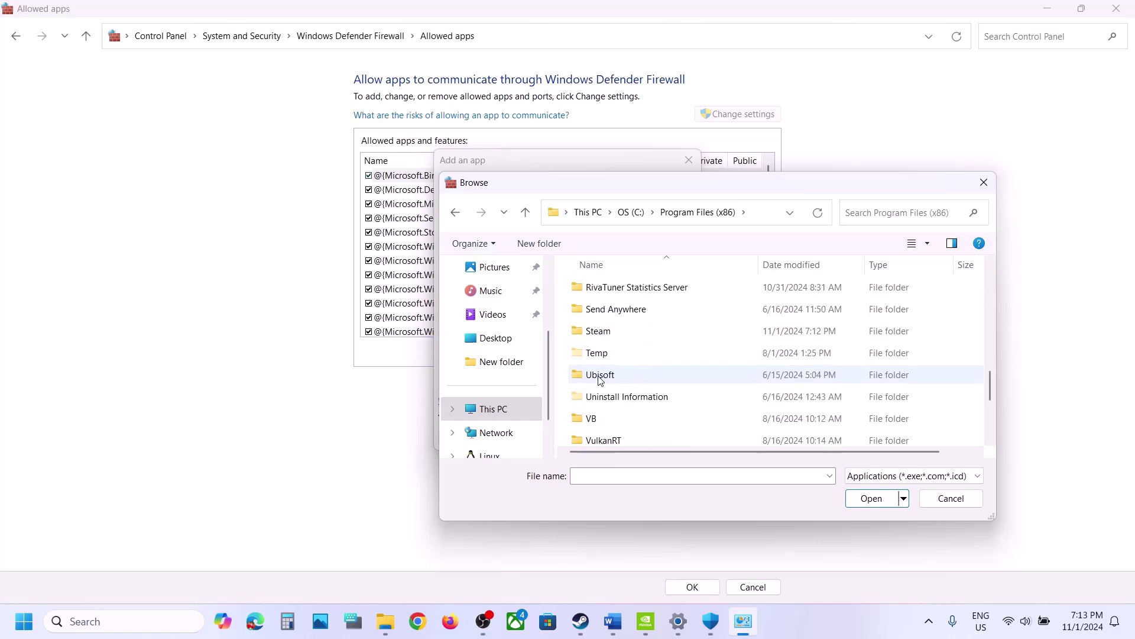
double_click(600, 330)
Step: Try to add MonsterHunterWildsBeta from steamapps\common\MonsterHunterWildsBetatest to the firewall's allowed apps, and close the add-app dialog
scroll(612, 337, "down", 3)
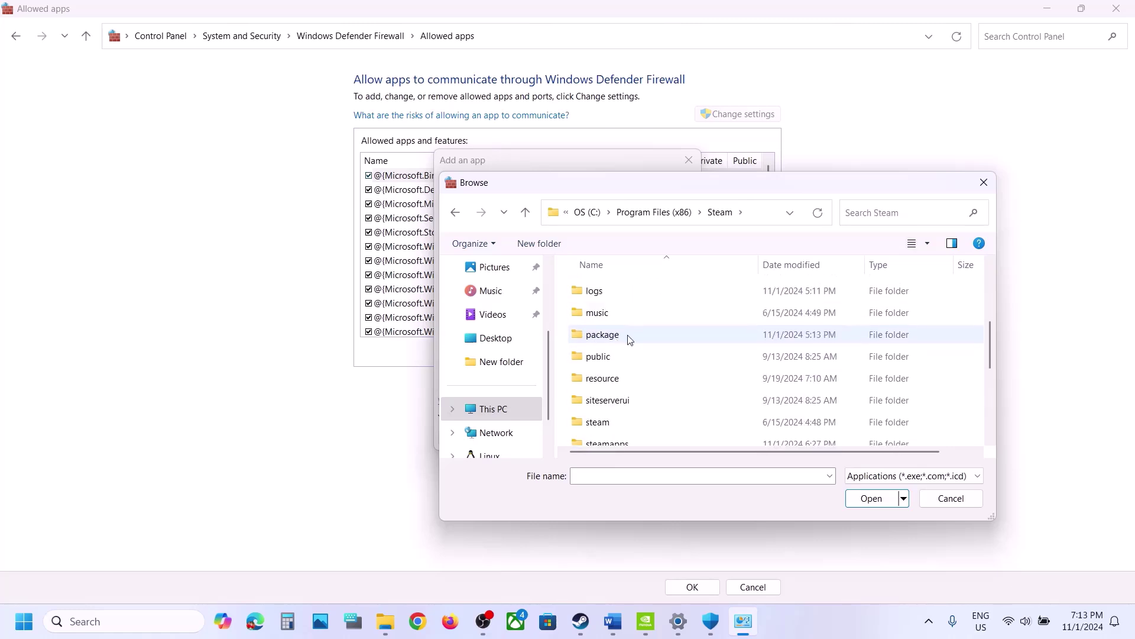
double_click(612, 442)
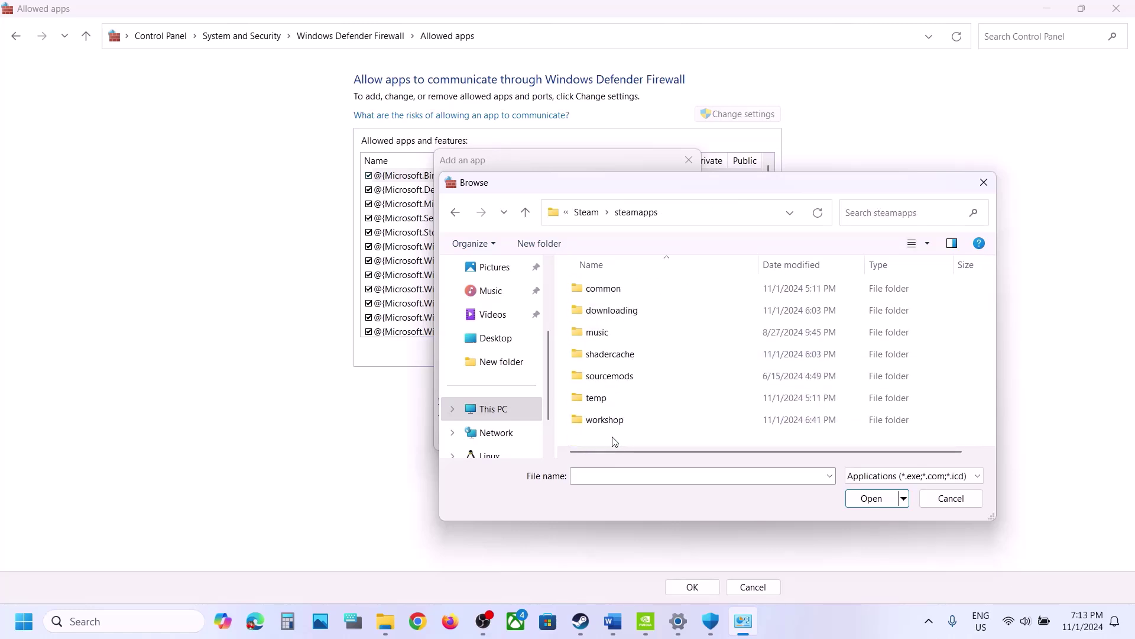
double_click(602, 289)
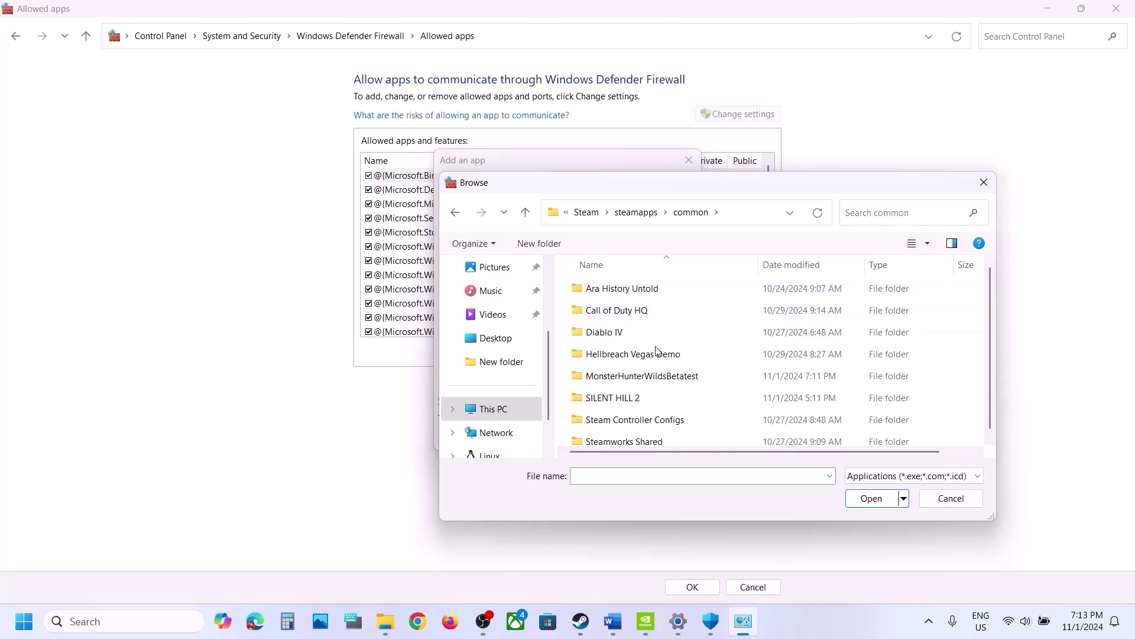
double_click(646, 376)
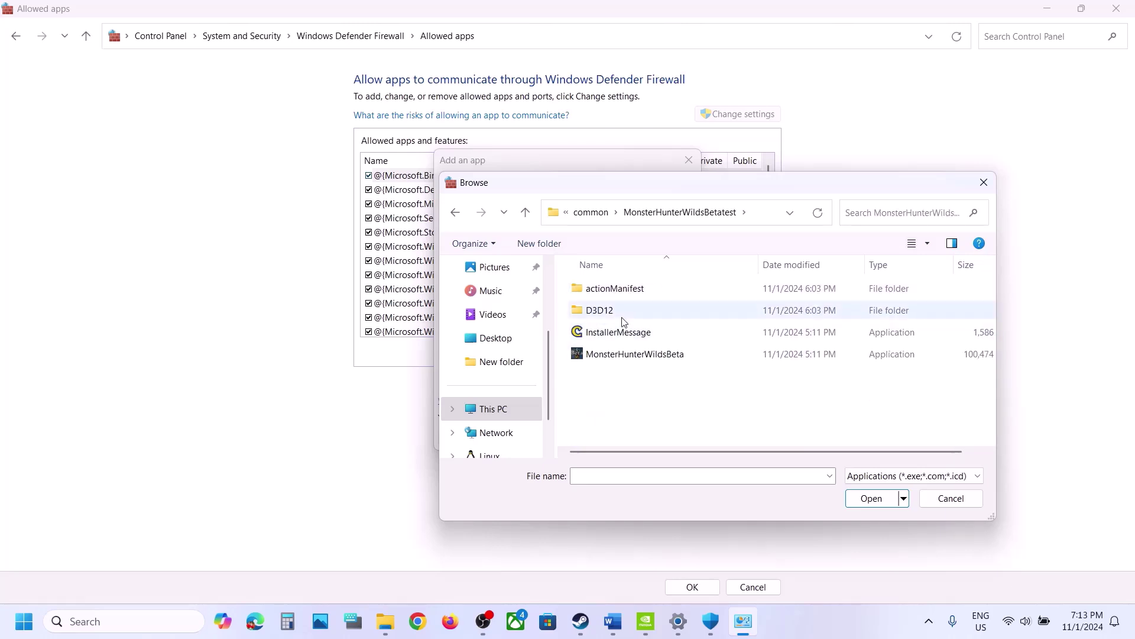
left_click(618, 355)
left_click(871, 499)
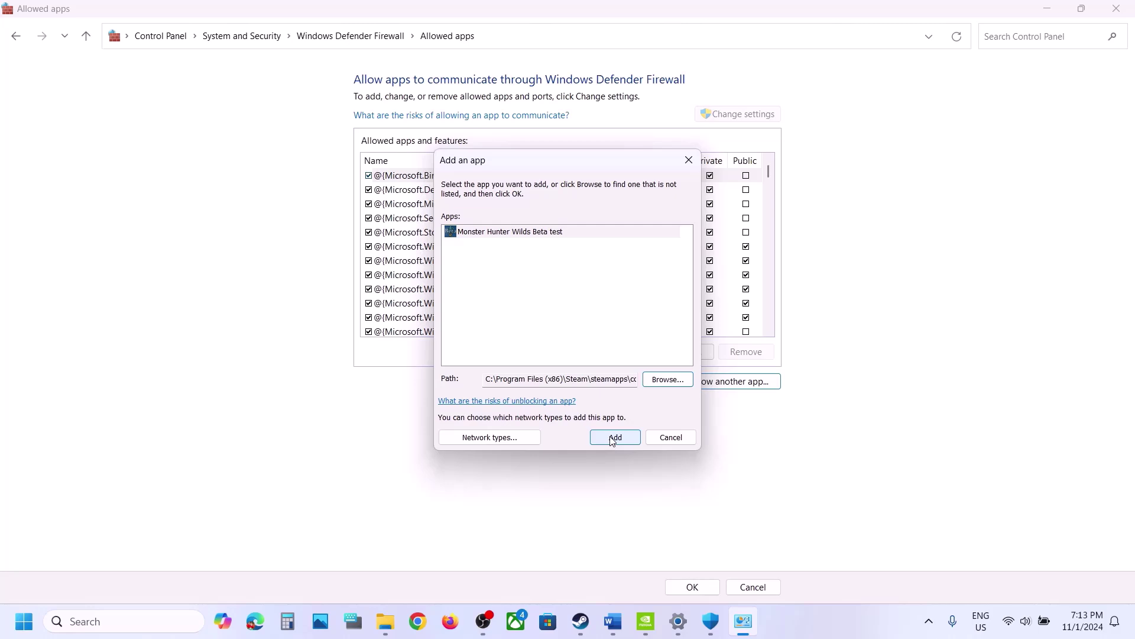
left_click(612, 441)
left_click(674, 363)
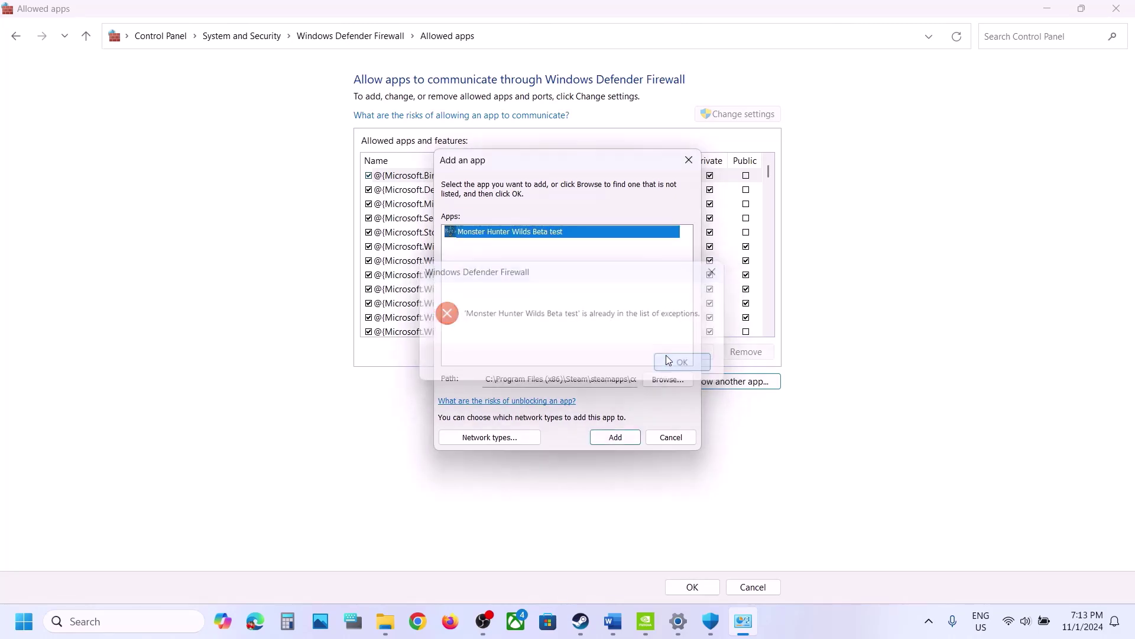
left_click(689, 163)
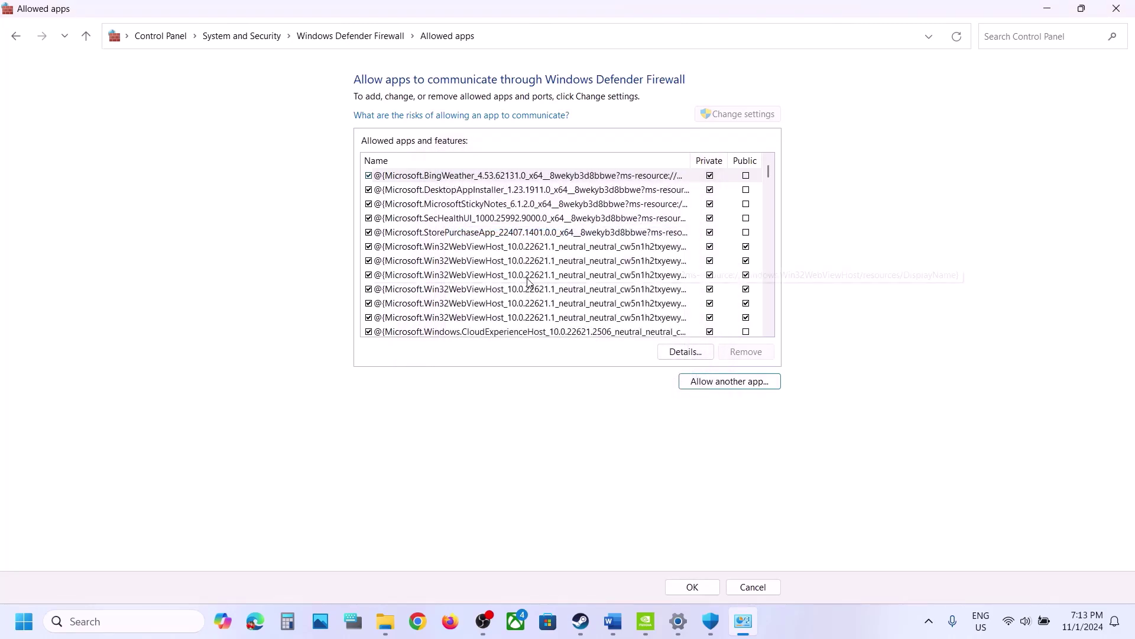
Step: Close the firewall, Windows Security and Settings windows, and highlight the Step 5 text about running the game as administrator in the Word checklist
left_click(1117, 8)
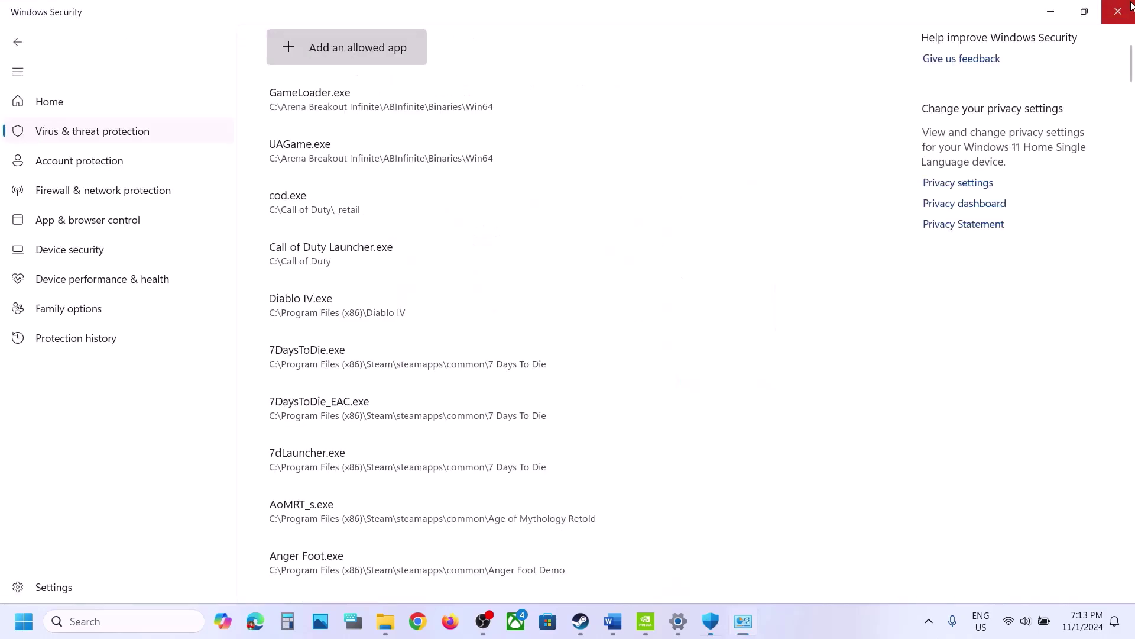
left_click(1123, 13)
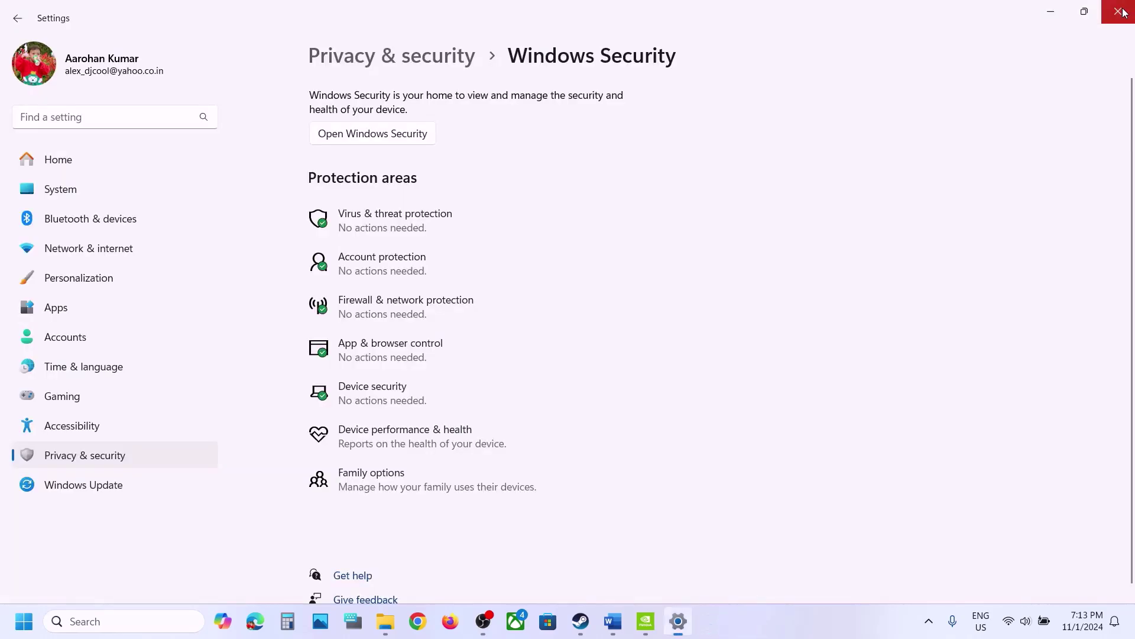
left_click(1117, 9)
scroll(668, 346, "down", 3)
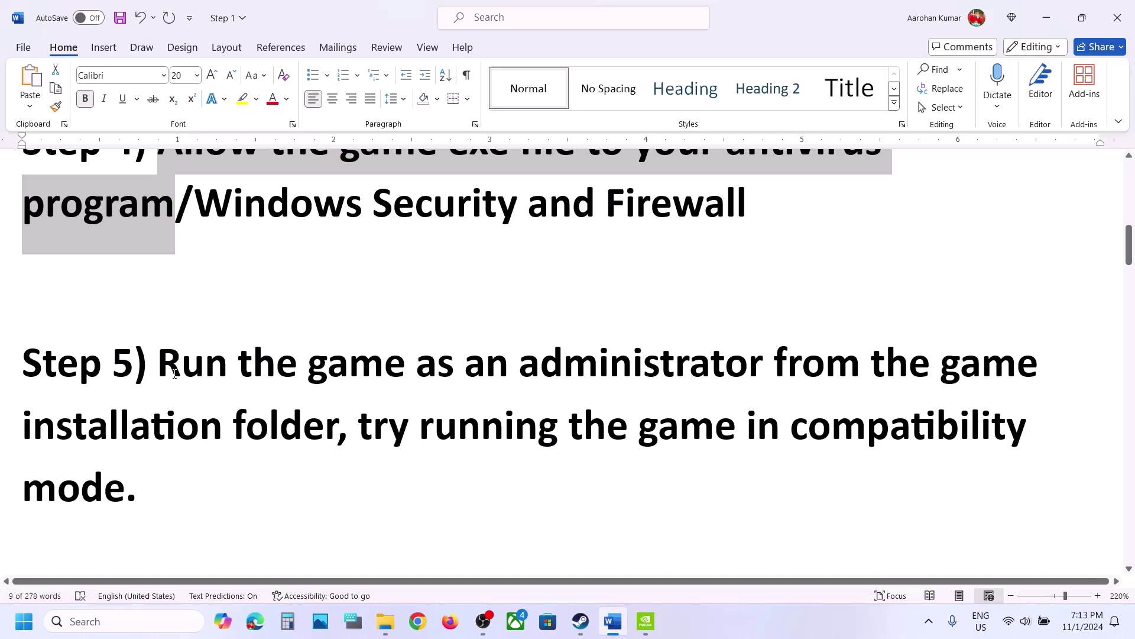
left_click_drag(175, 373, 333, 424)
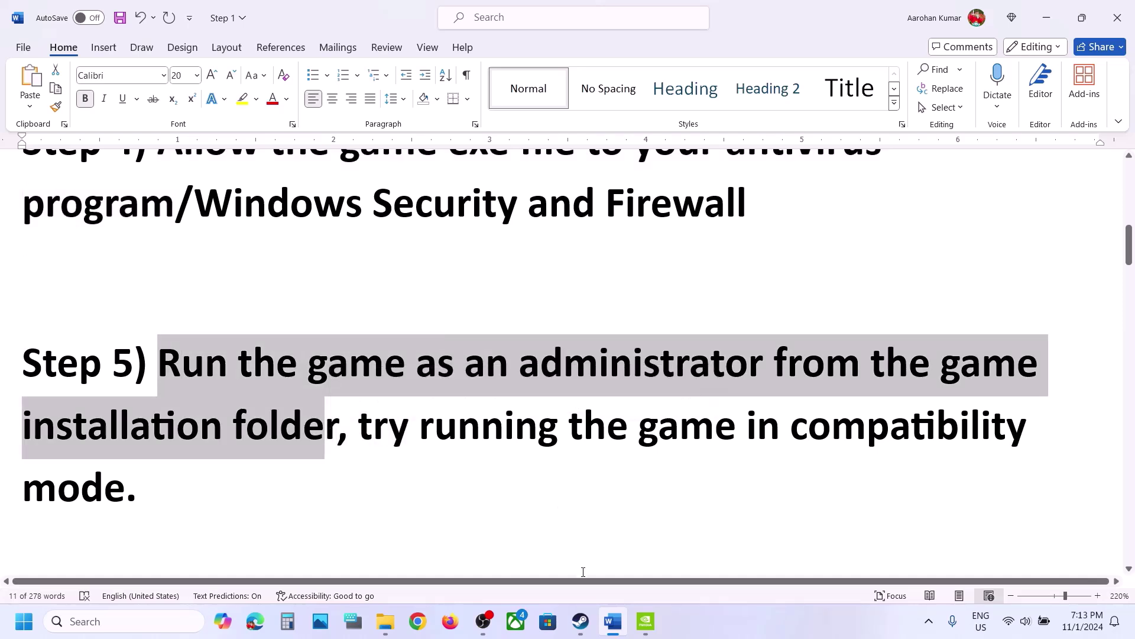
Step: Switch to Steam and open the local files folder of Monster Hunter Wilds Beta test
left_click(580, 621)
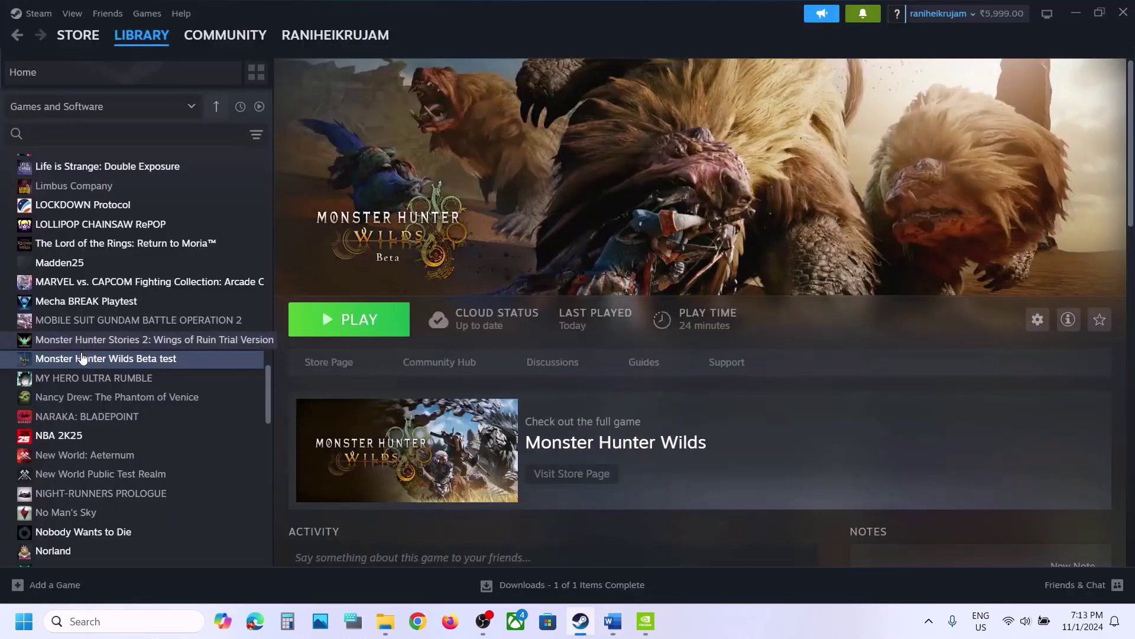
right_click(82, 358)
mouse_move(128, 442)
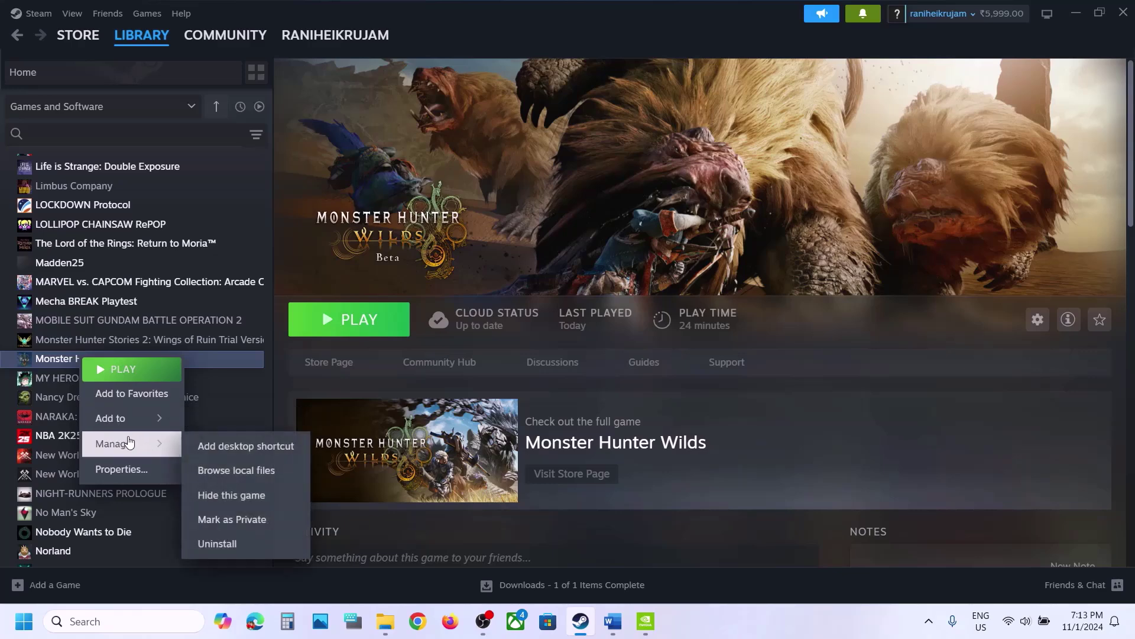
left_click(255, 476)
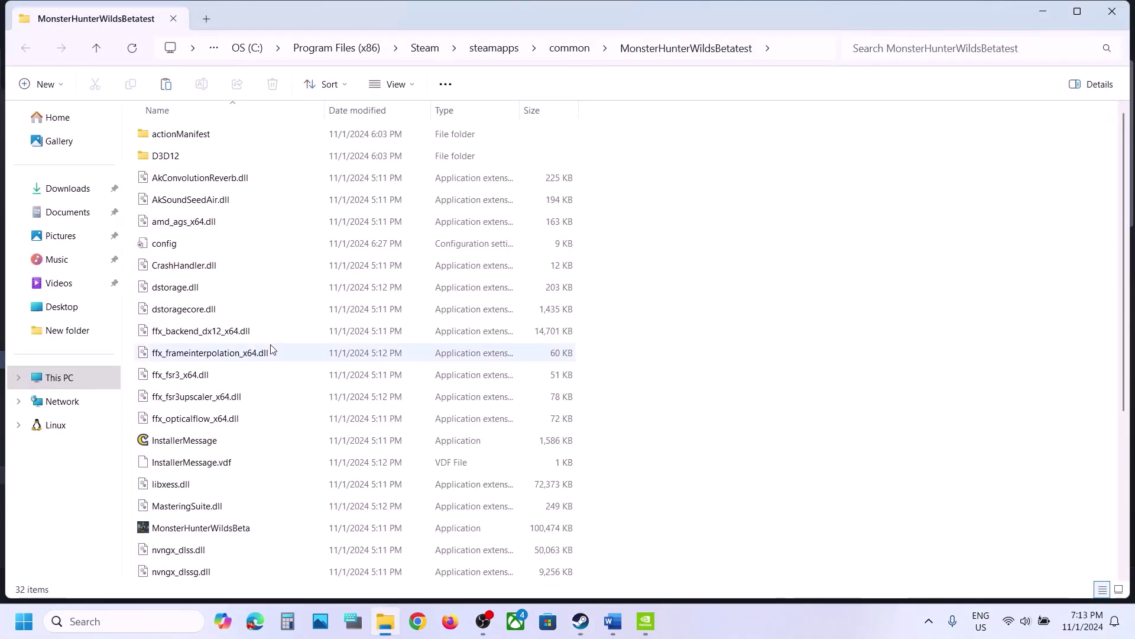
Step: Set the MonsterHunterWildsBeta application to run as an administrator in its compatibility properties
scroll(271, 350, "down", 2)
scroll(210, 420, "down", 2)
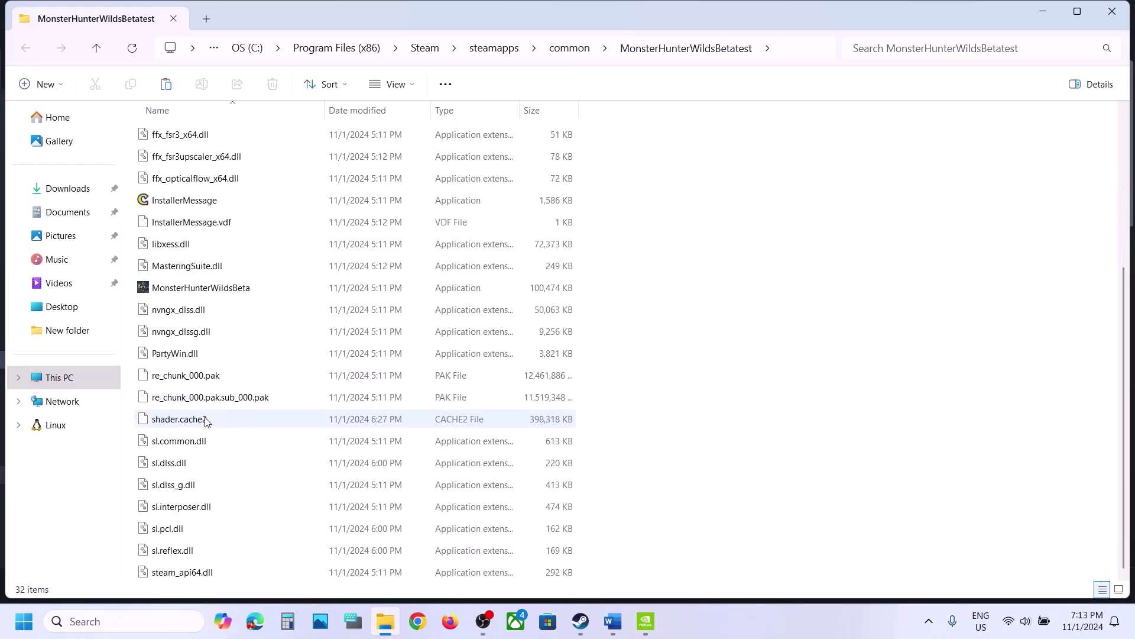
left_click(212, 290)
right_click(211, 290)
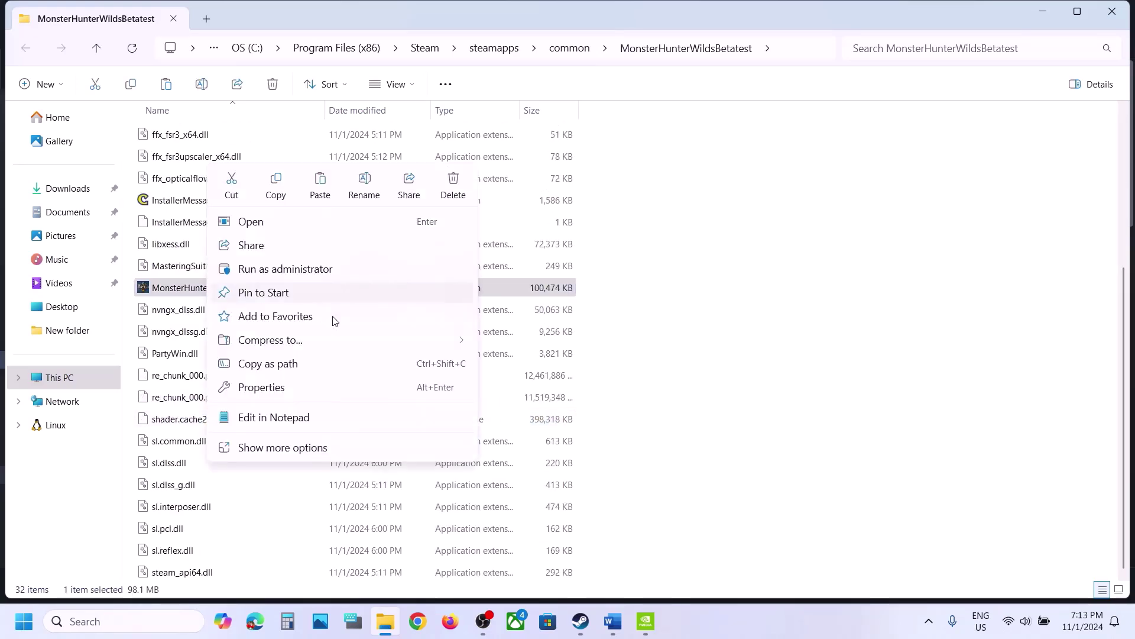
left_click(278, 387)
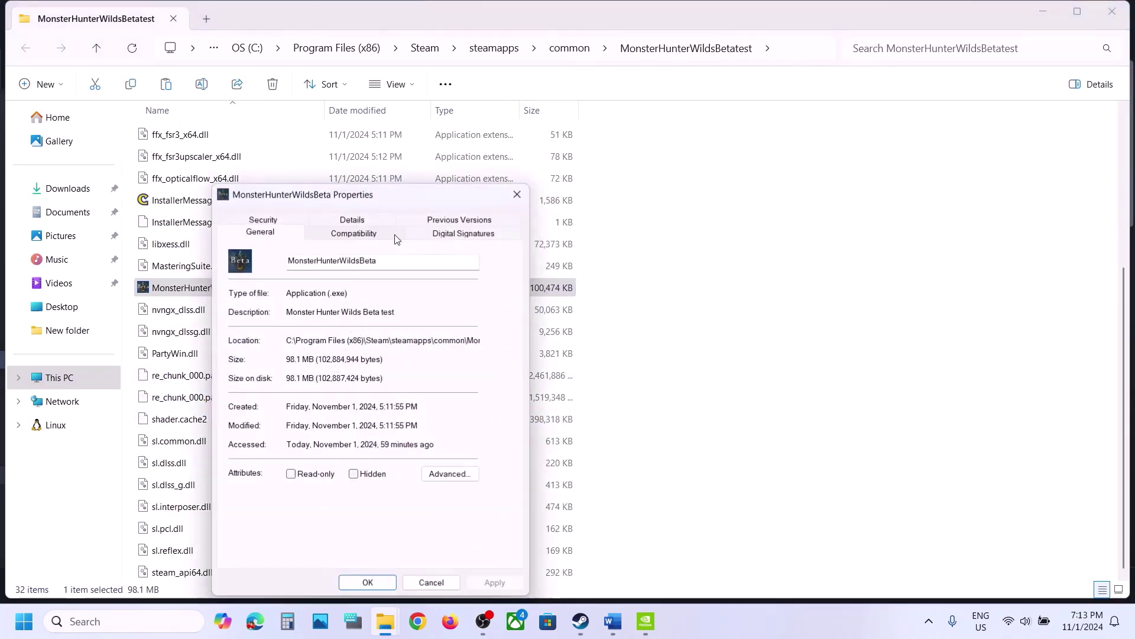
left_click(347, 235)
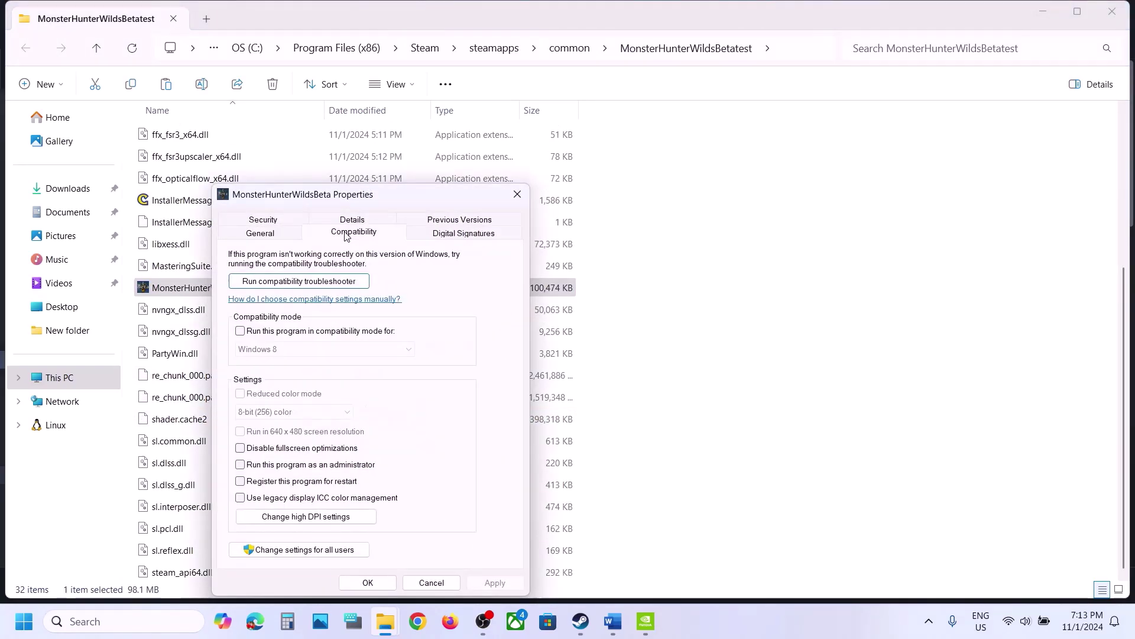
left_click(241, 464)
left_click(494, 583)
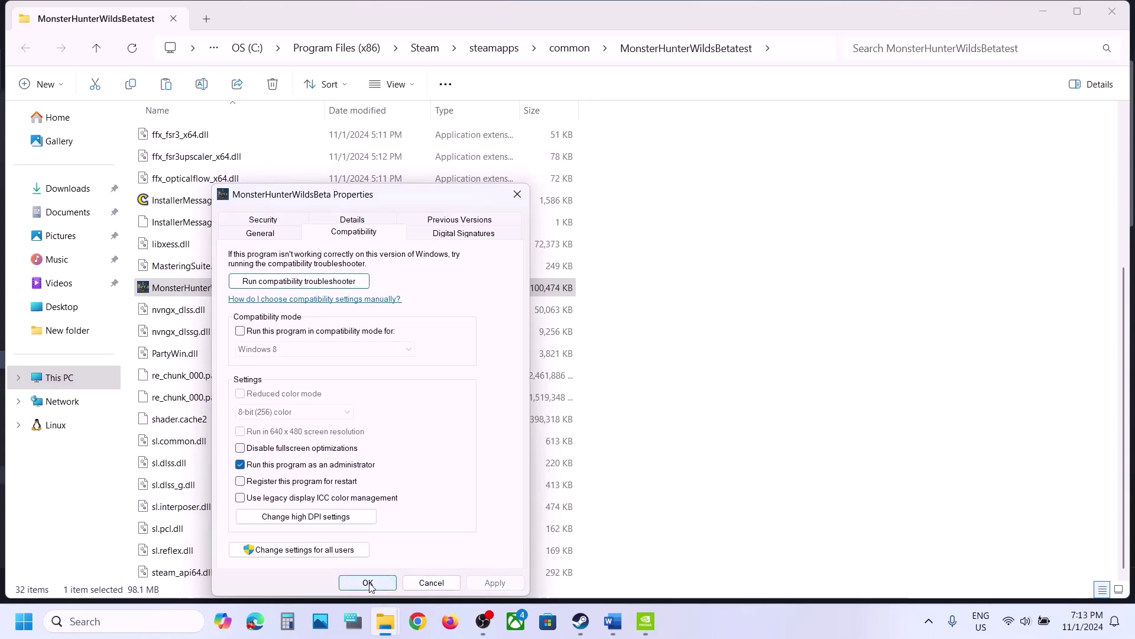
left_click(368, 583)
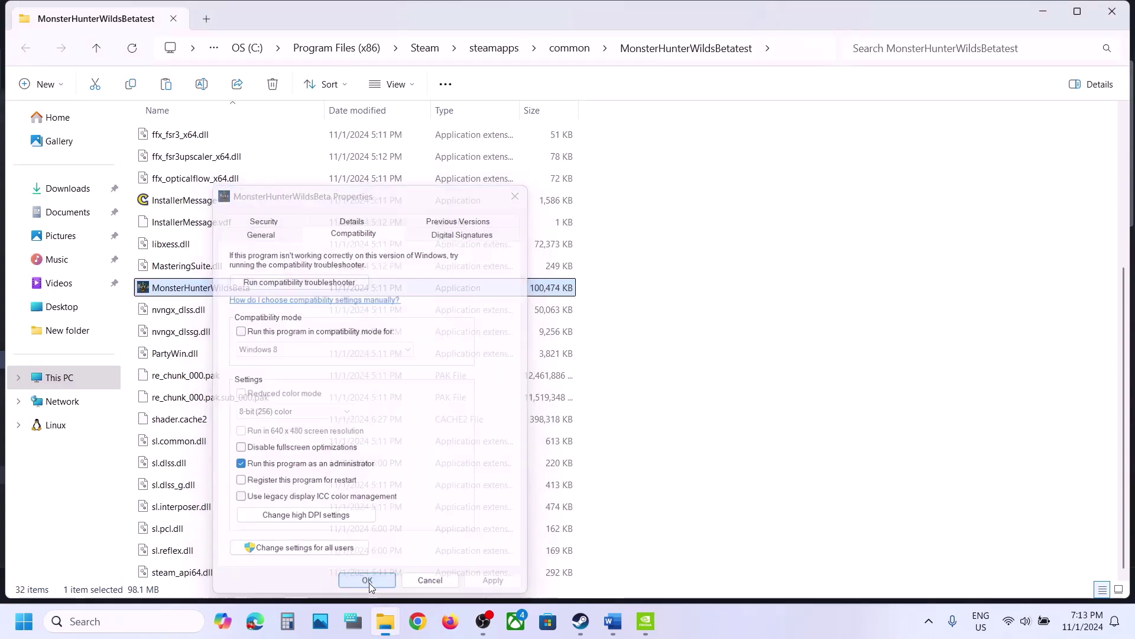
Step: Reopen MonsterHunterWildsBeta's compatibility properties and enable compatibility mode for Windows 8
right_click(210, 288)
left_click(292, 395)
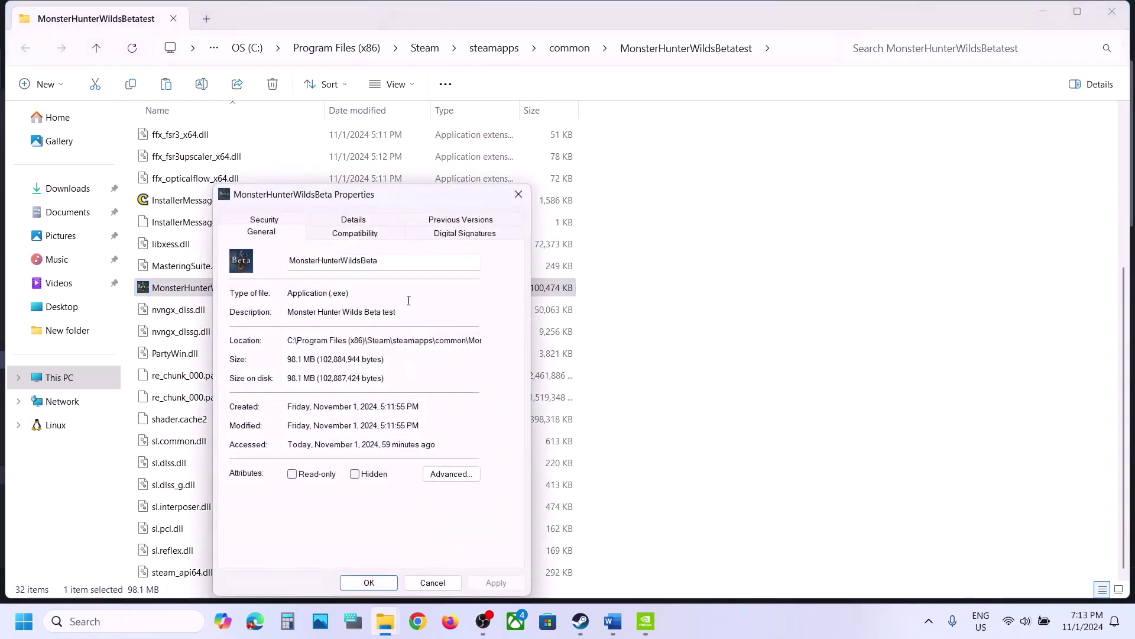
left_click(348, 237)
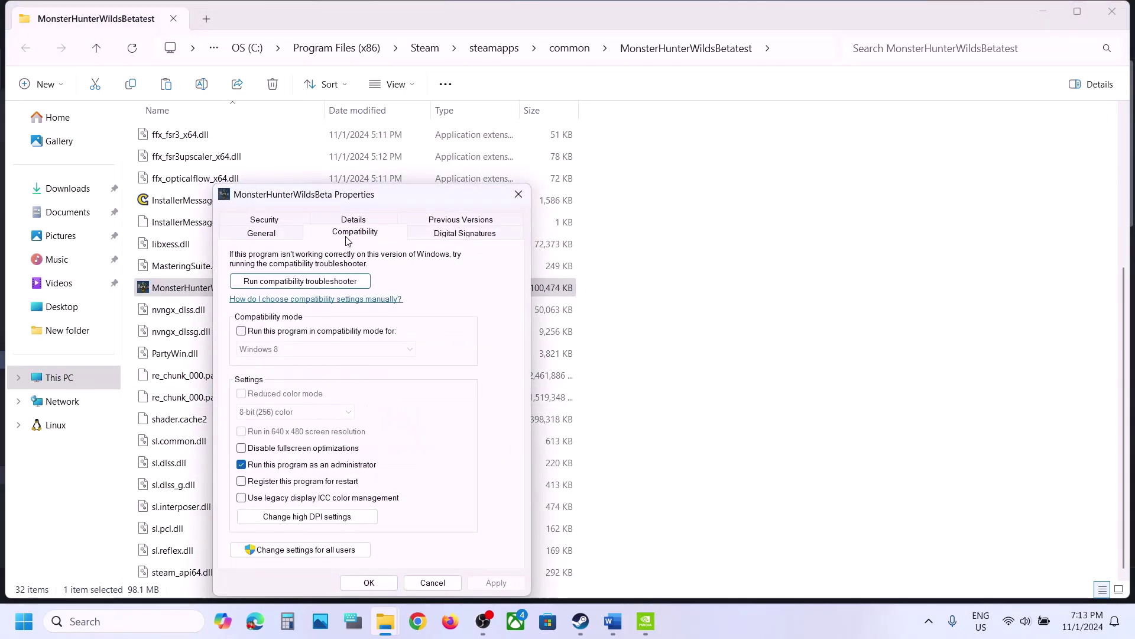
left_click(241, 333)
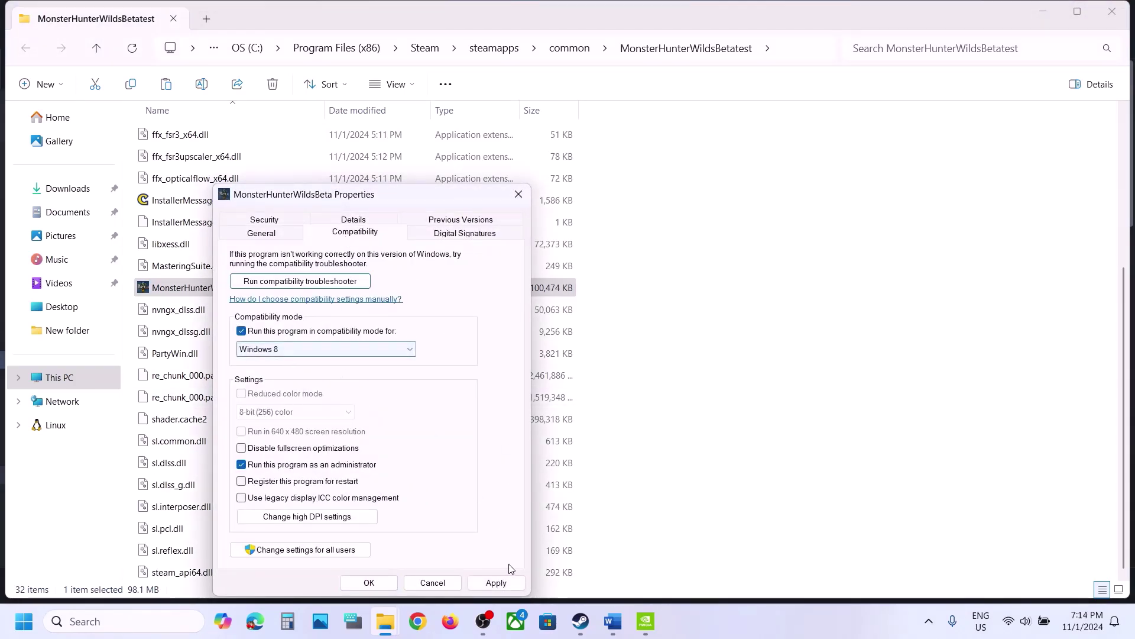
left_click(468, 585)
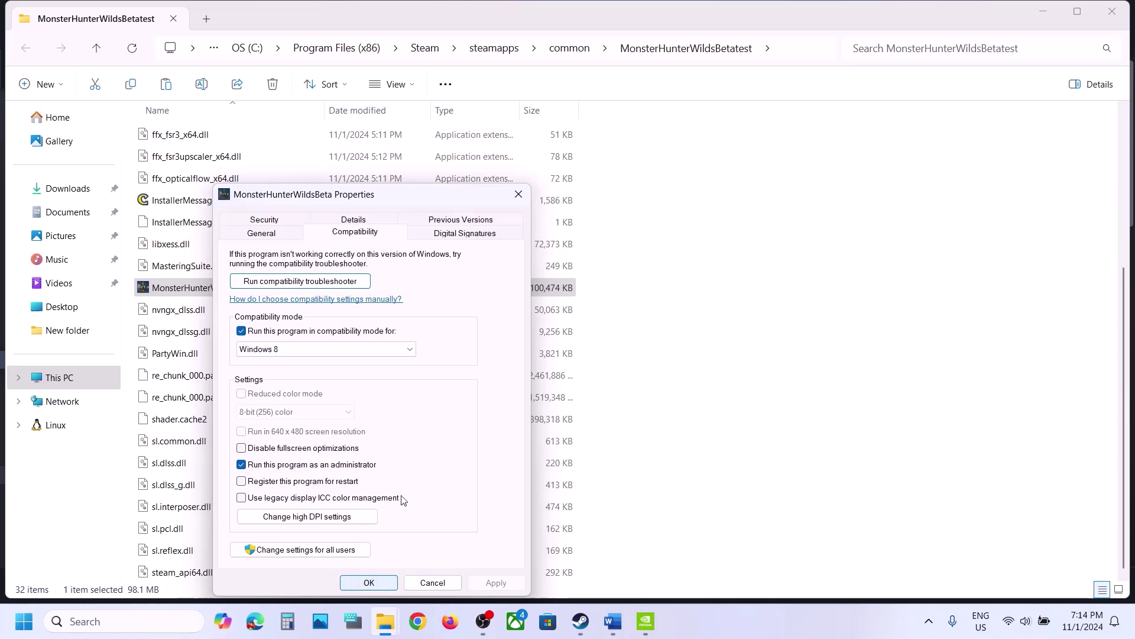
Step: Change the game's compatibility mode to Windows 7 and apply it
left_click(337, 350)
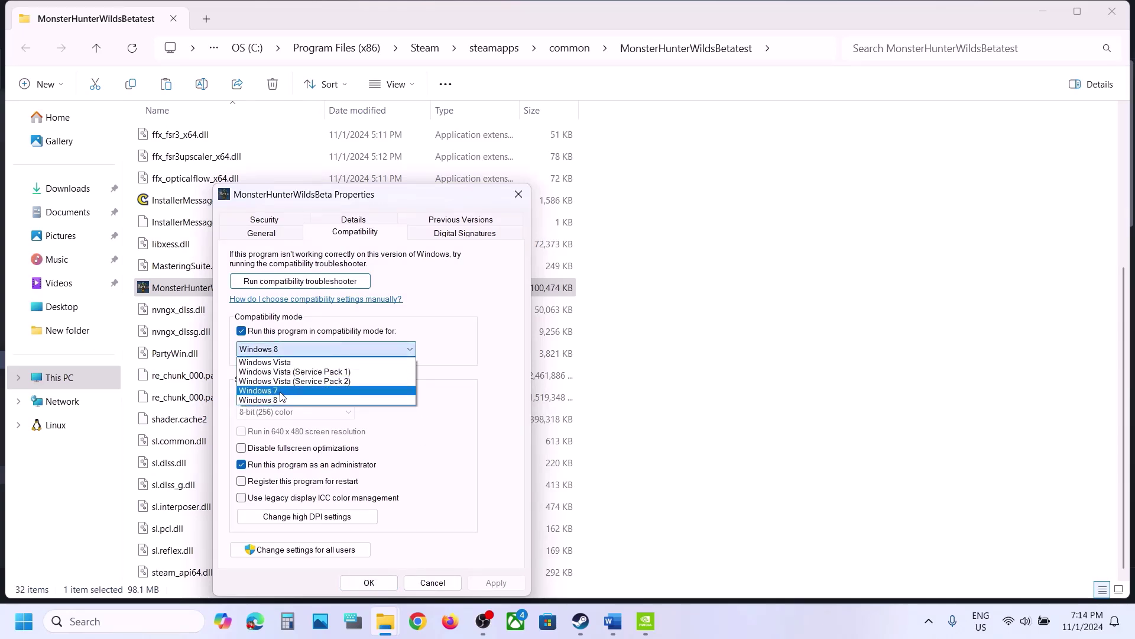
left_click(280, 392)
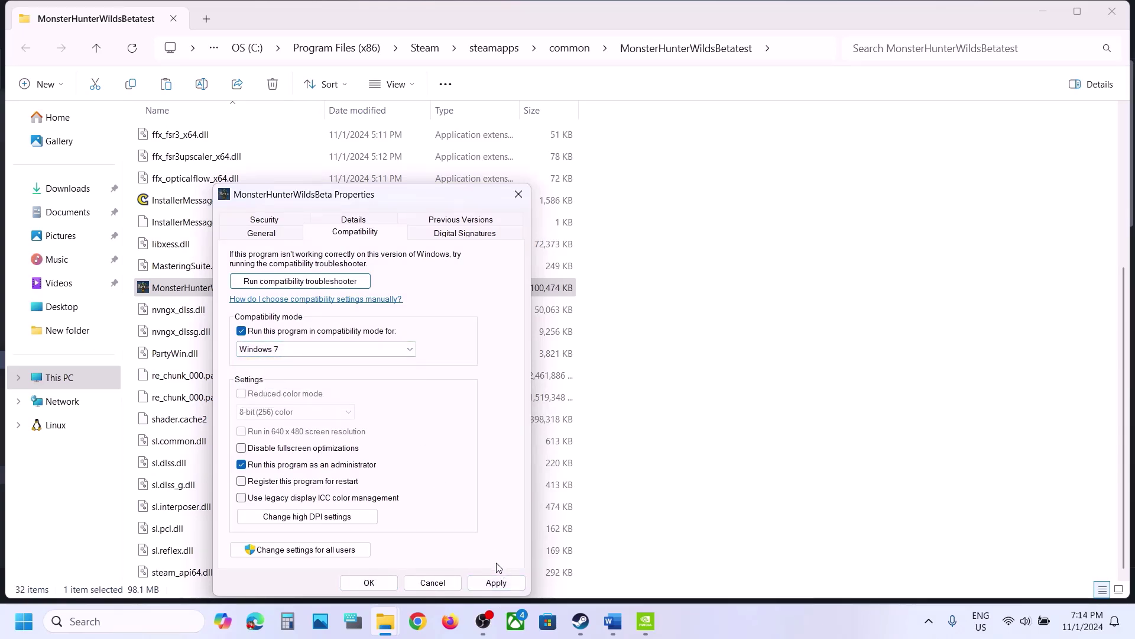
left_click(496, 581)
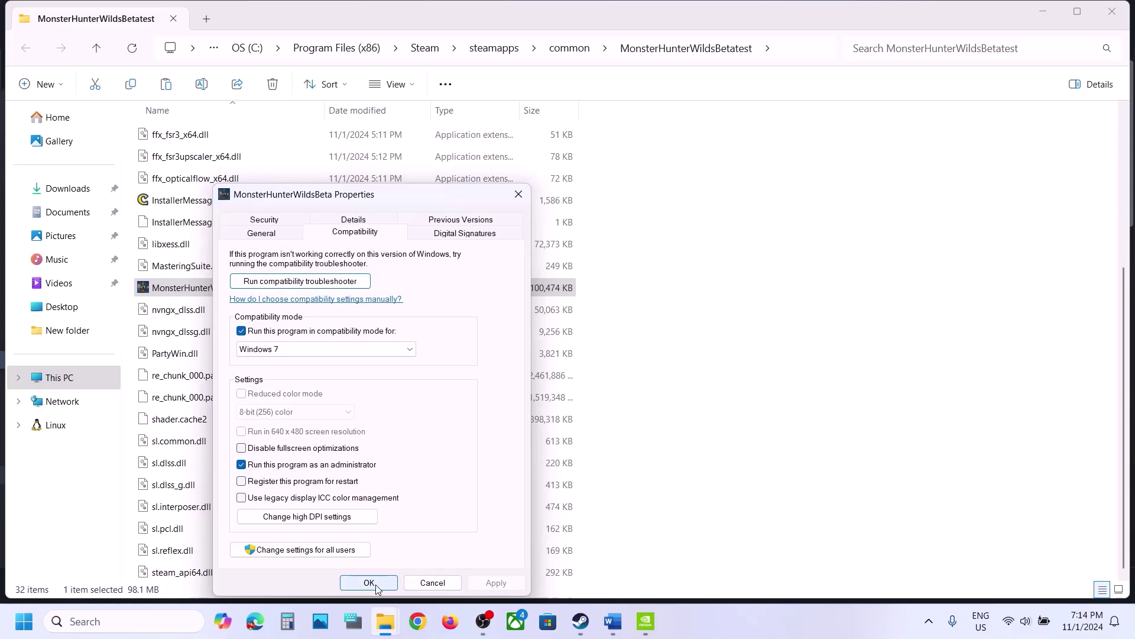
Step: Disable fullscreen optimizations for MonsterHunterWildsBeta, apply the setting and close its properties
left_click(241, 448)
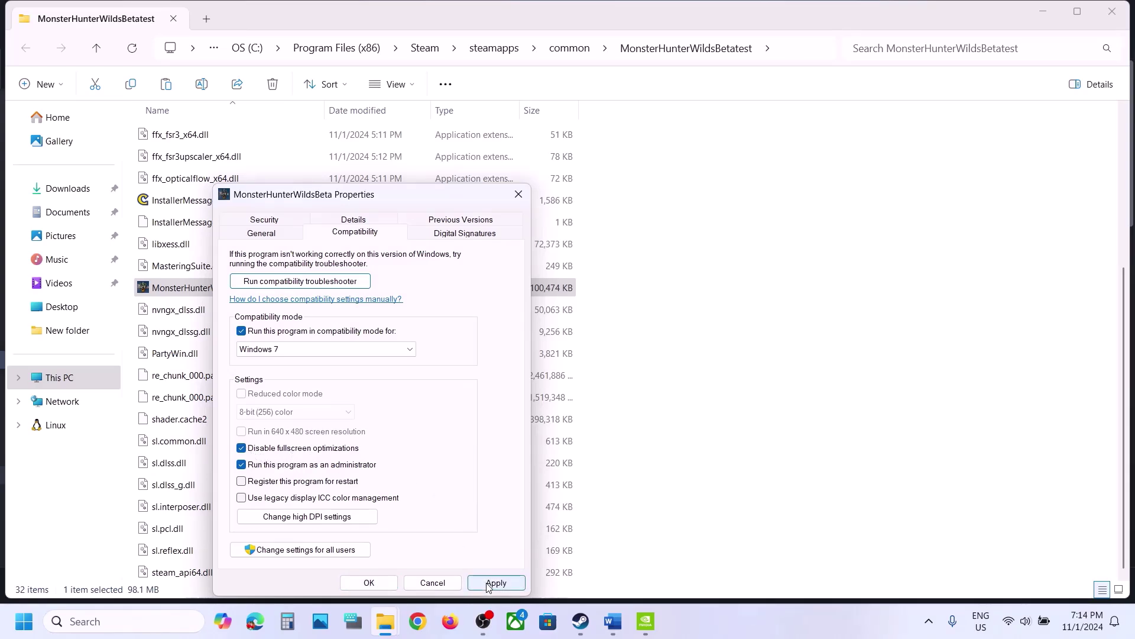
left_click(487, 585)
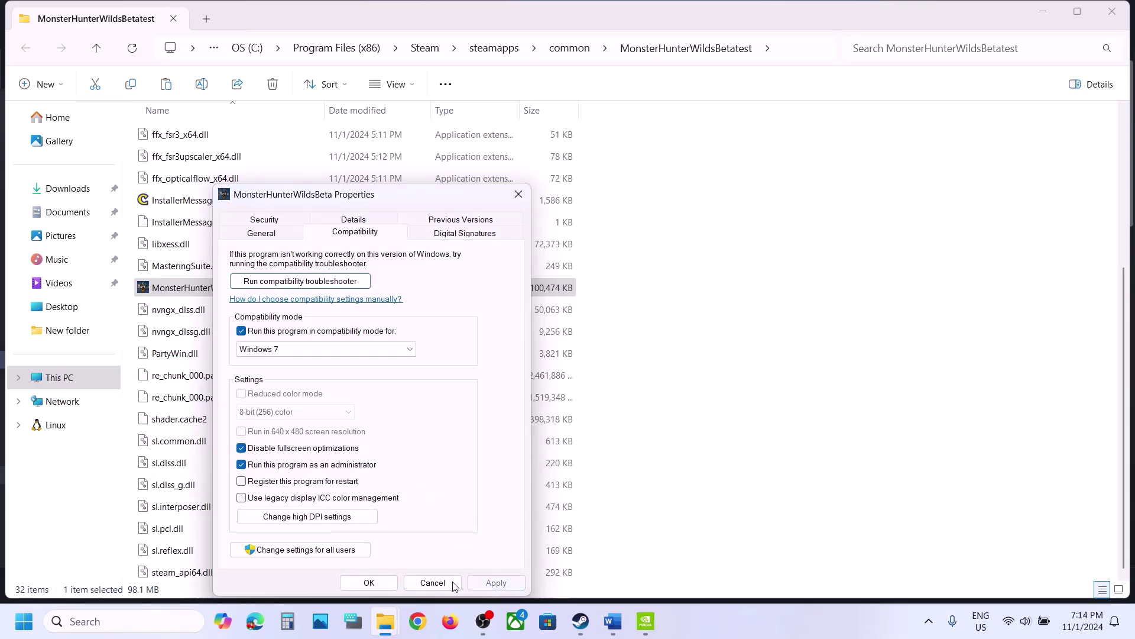
left_click(367, 584)
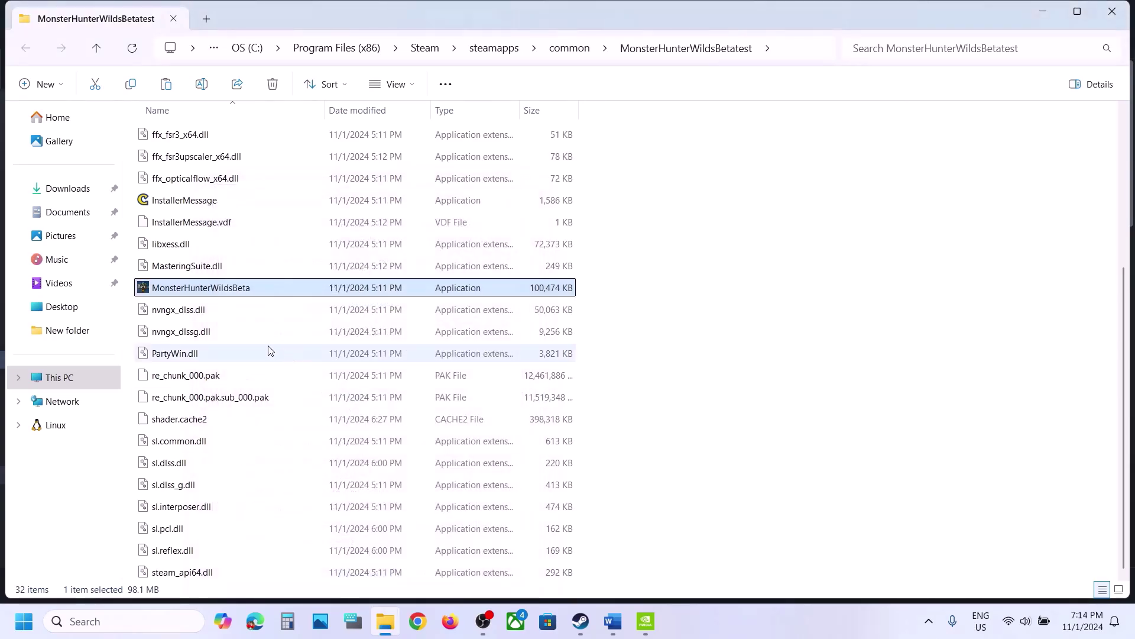
Step: Turn off compatibility mode, disabled fullscreen optimizations and run-as-administrator for MonsterHunterWildsBeta, apply the changes, and close its properties and game folder
right_click(223, 293)
left_click(295, 391)
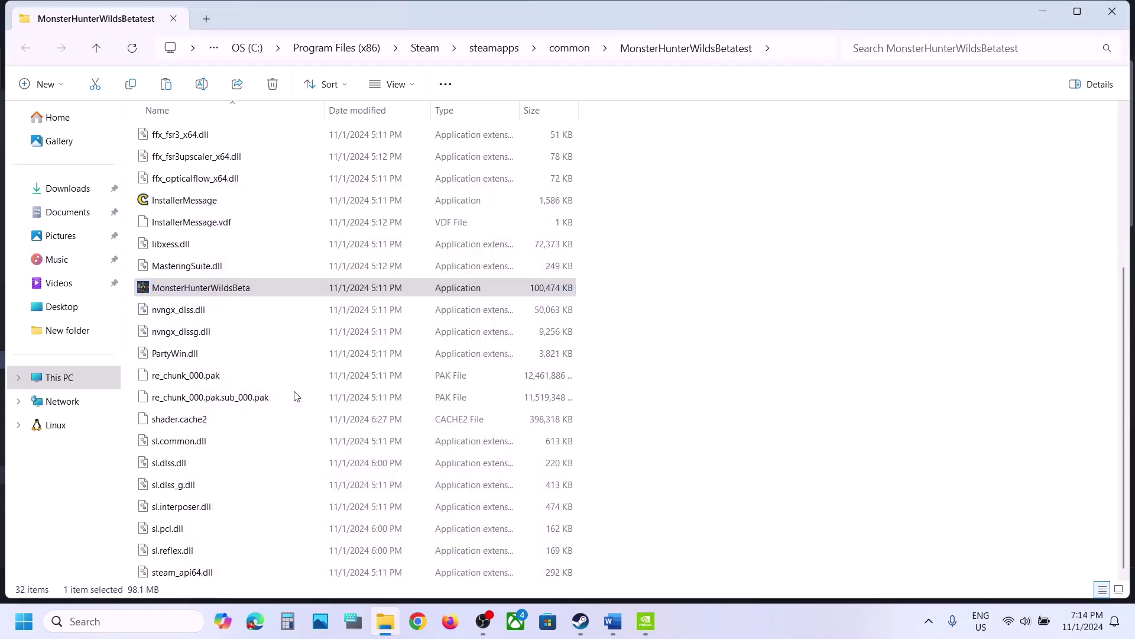
left_click(368, 233)
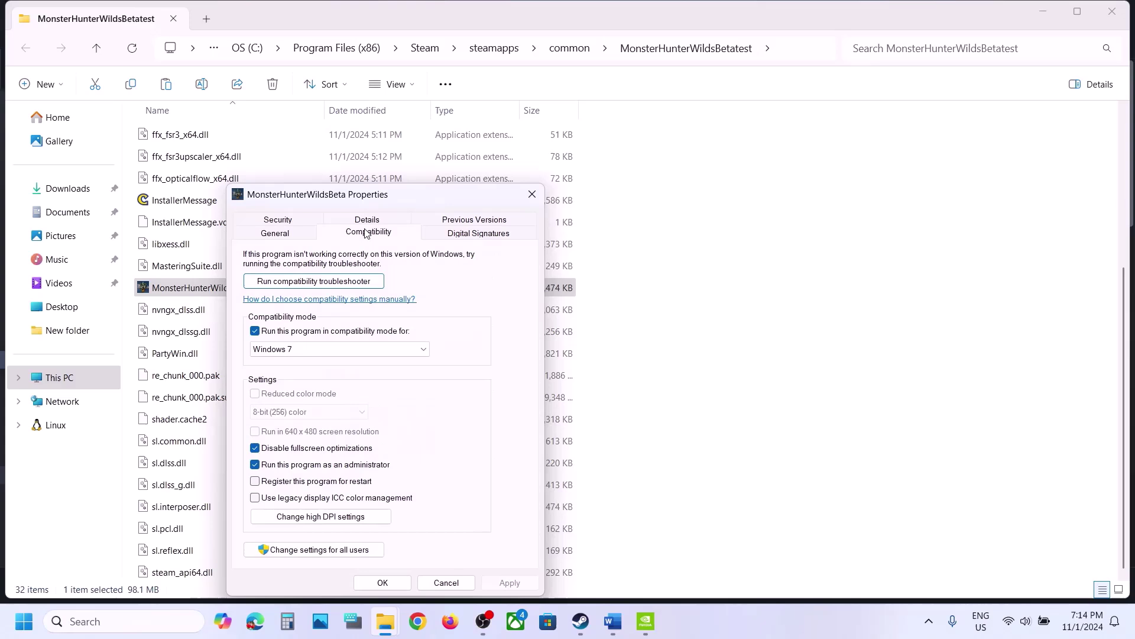
left_click(255, 331)
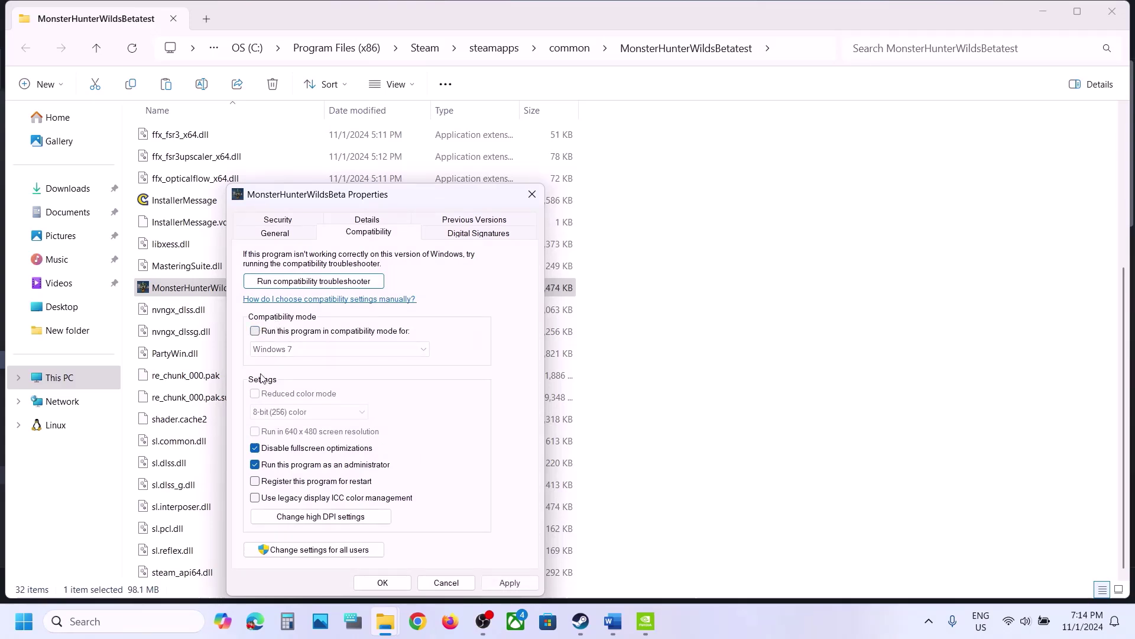
left_click(255, 466)
left_click(510, 582)
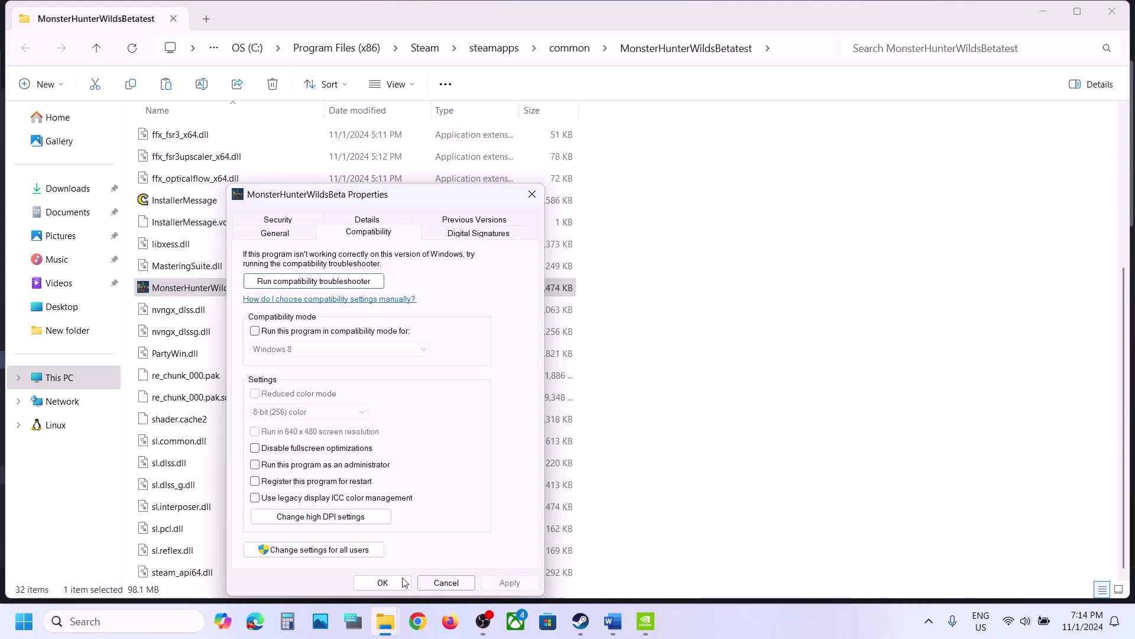
left_click(404, 582)
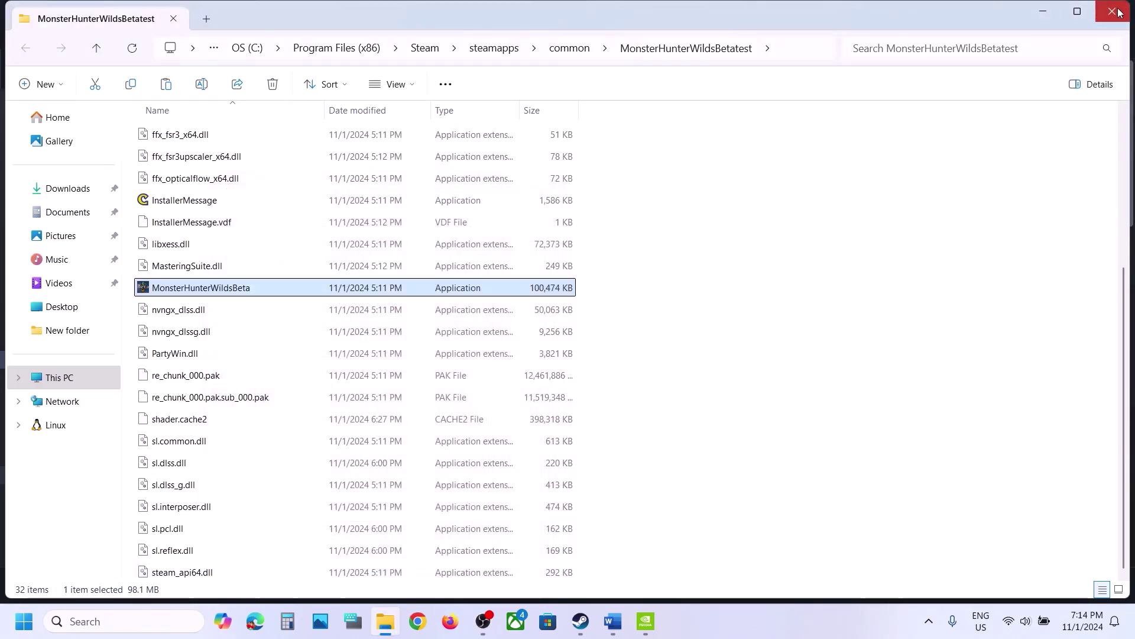
left_click(1118, 11)
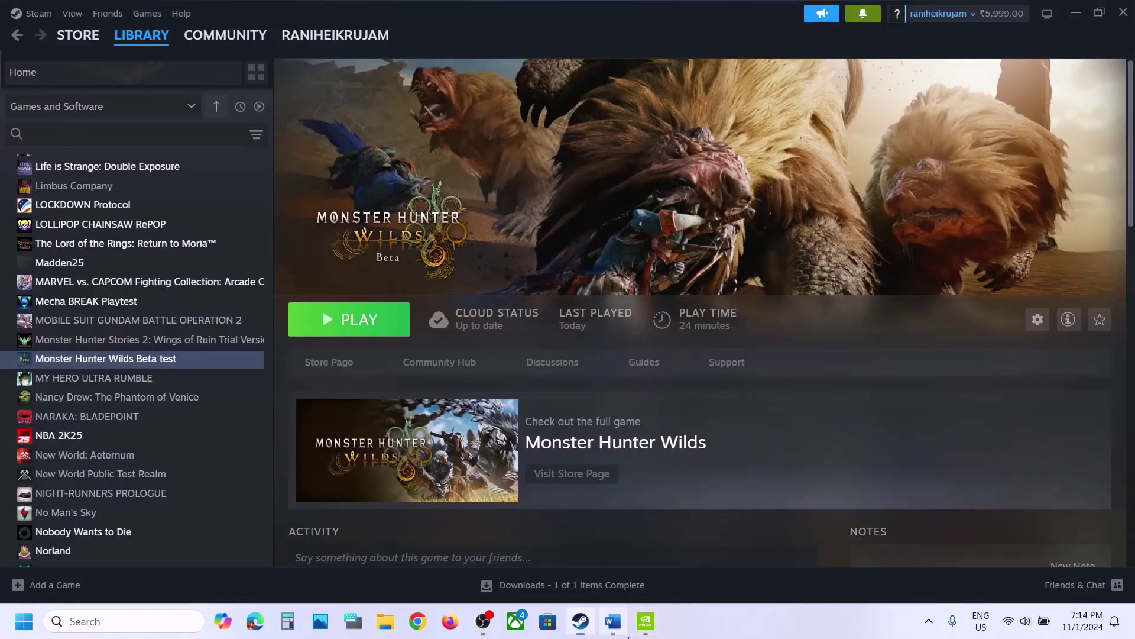
Step: Switch to the Word checklist and review Step 6 on clean graphics driver installation, highlighting the NVIDIA and AMD links
left_click(613, 621)
scroll(480, 409, "down", 1)
scroll(479, 409, "down", 5)
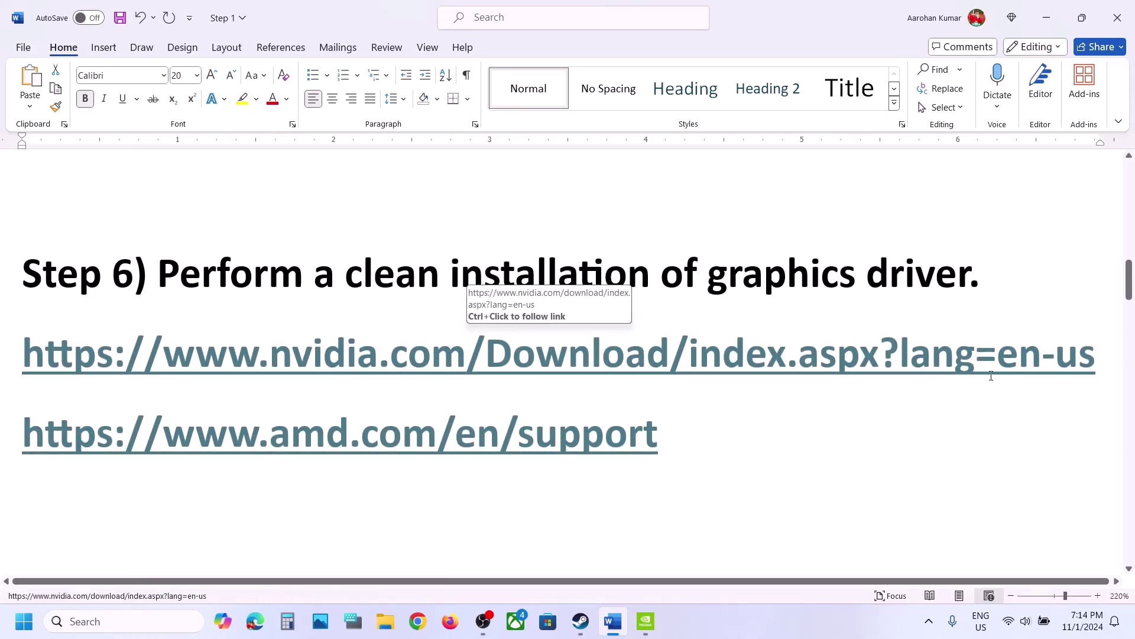
triple_click(1103, 353)
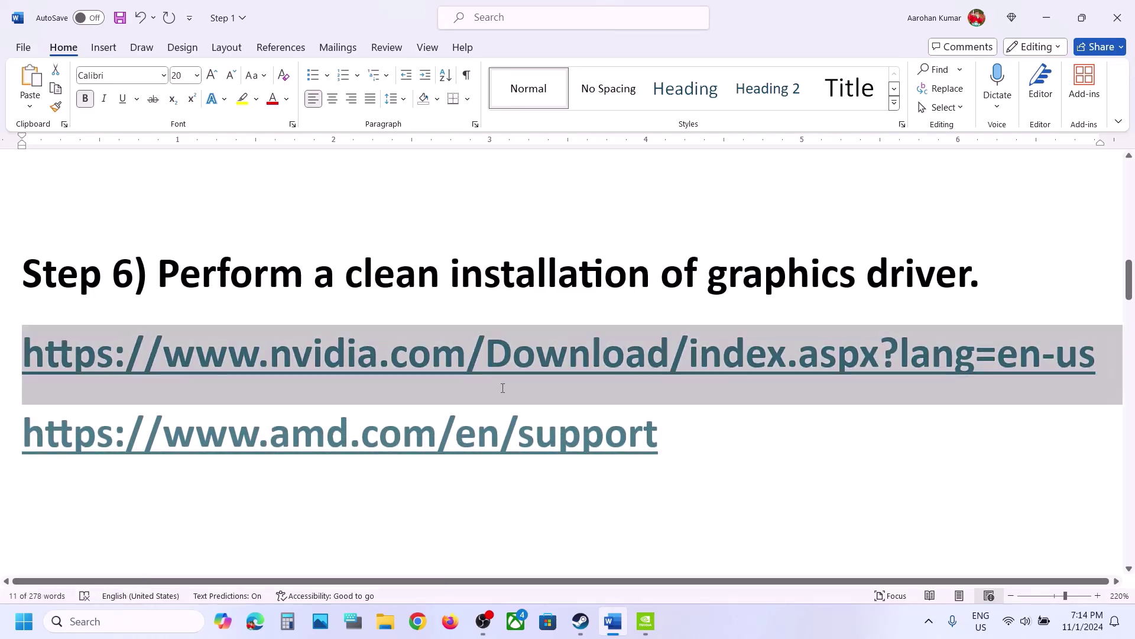
triple_click(438, 453)
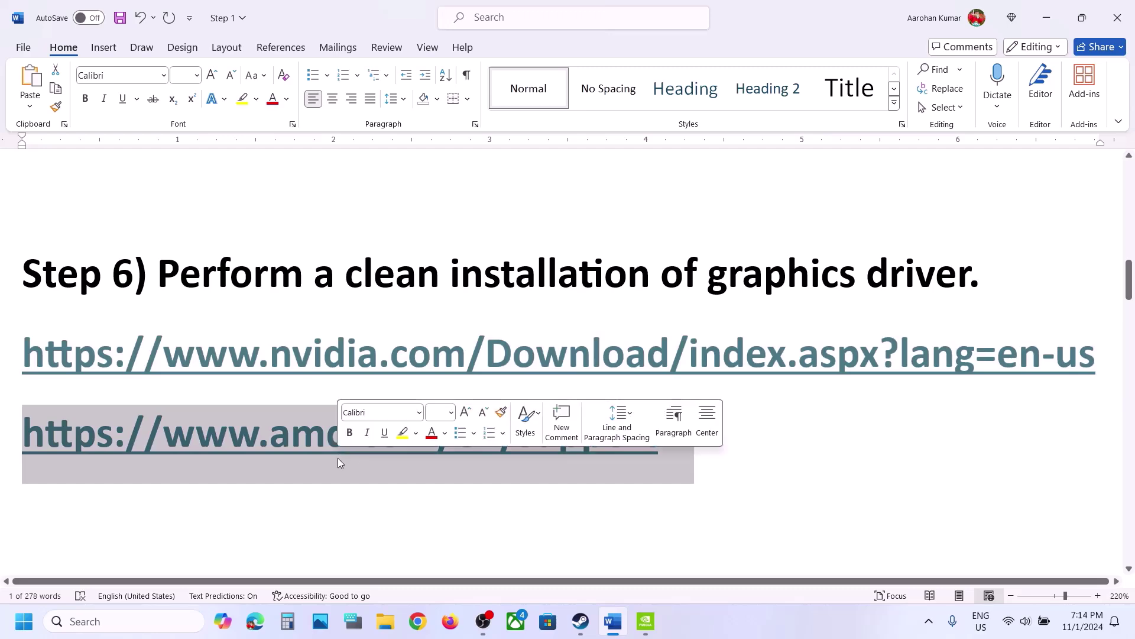
Step: On NVIDIA's drivers page in Chrome, choose GeForce, GeForce RTX 30 Series (Notebooks) and GeForce RTX 3050 Laptop GPU for the manual driver search
left_click(717, 616)
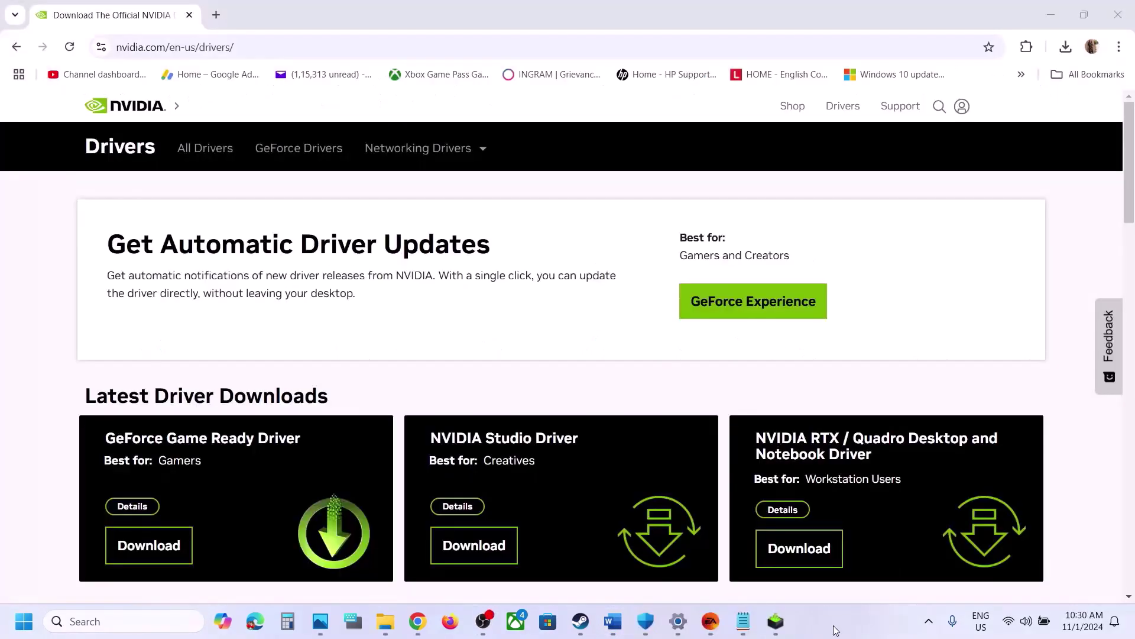
scroll(371, 353, "down", 6)
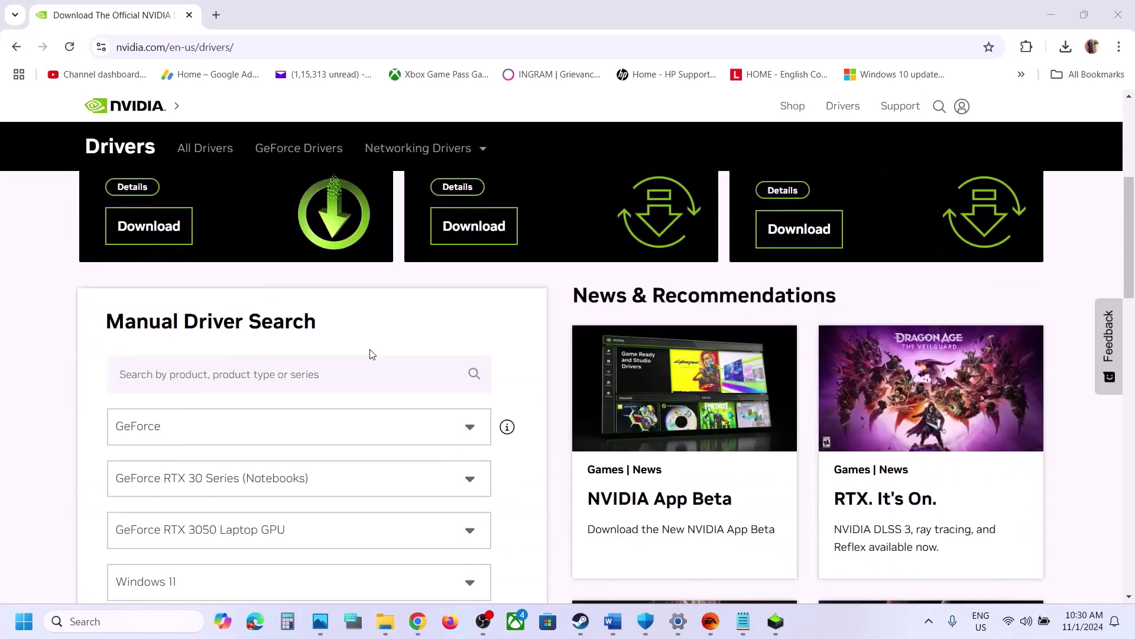
left_click(204, 288)
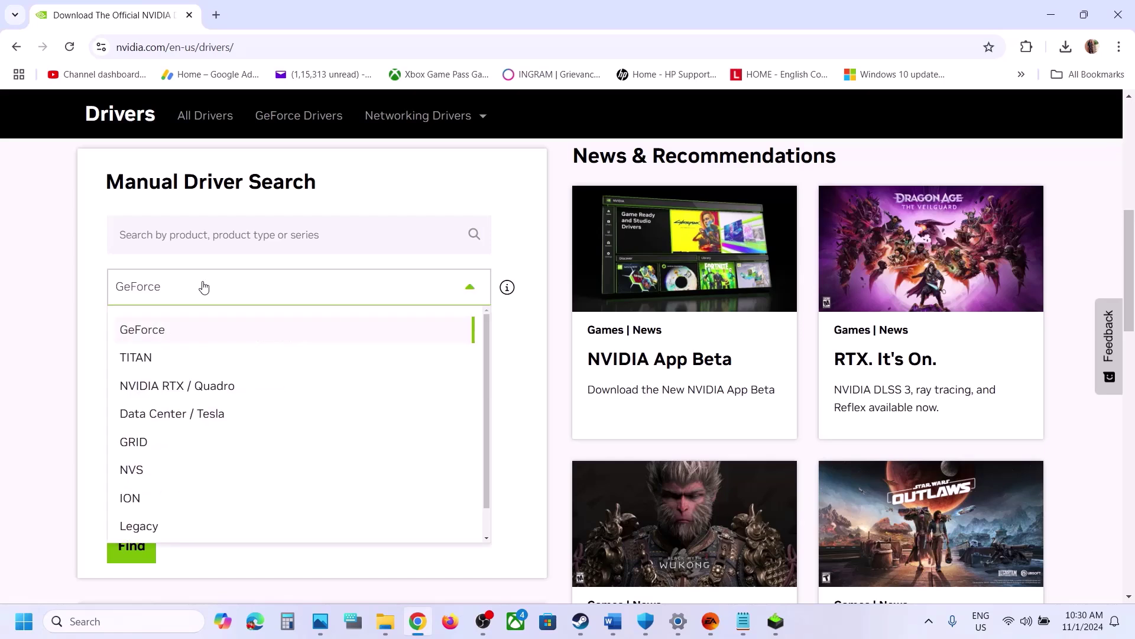
left_click(140, 331)
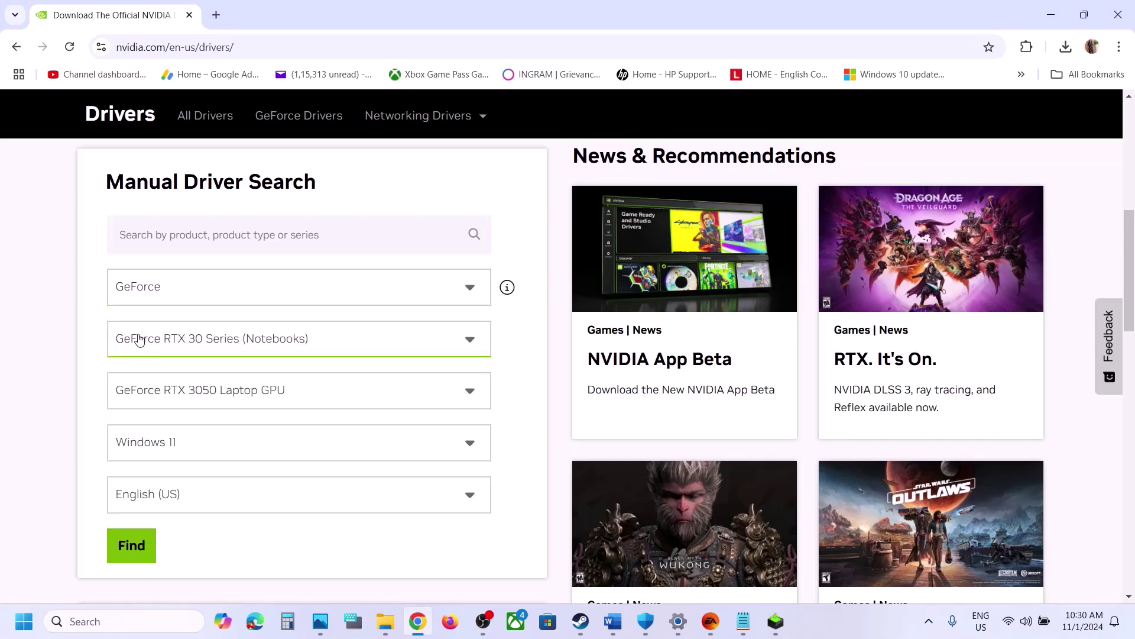
left_click(198, 347)
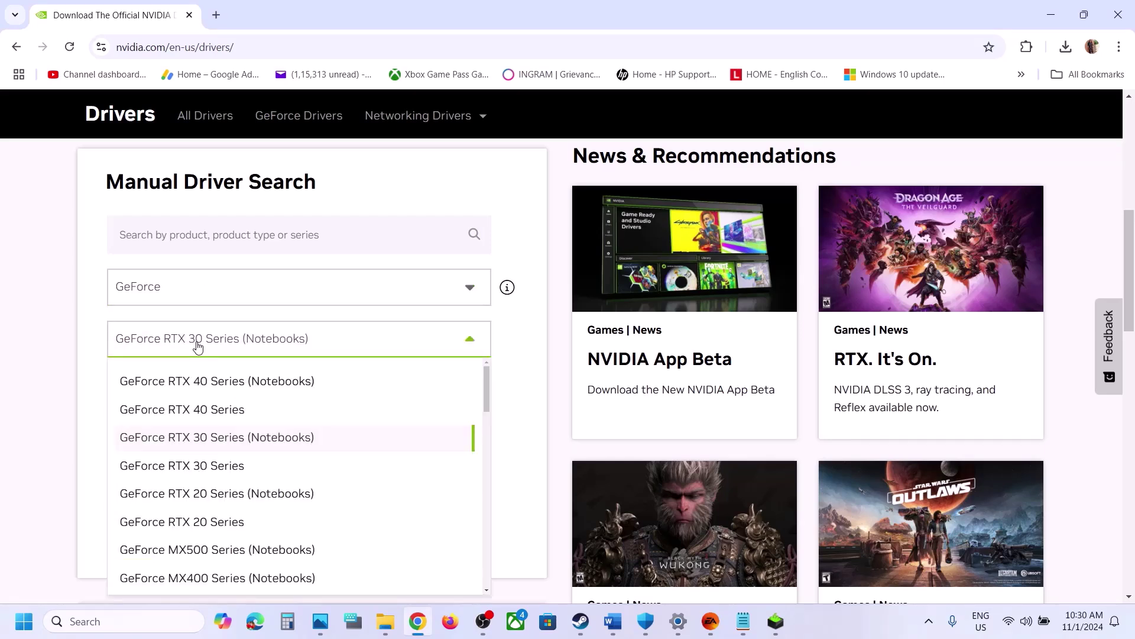
left_click(52, 401)
left_click(235, 400)
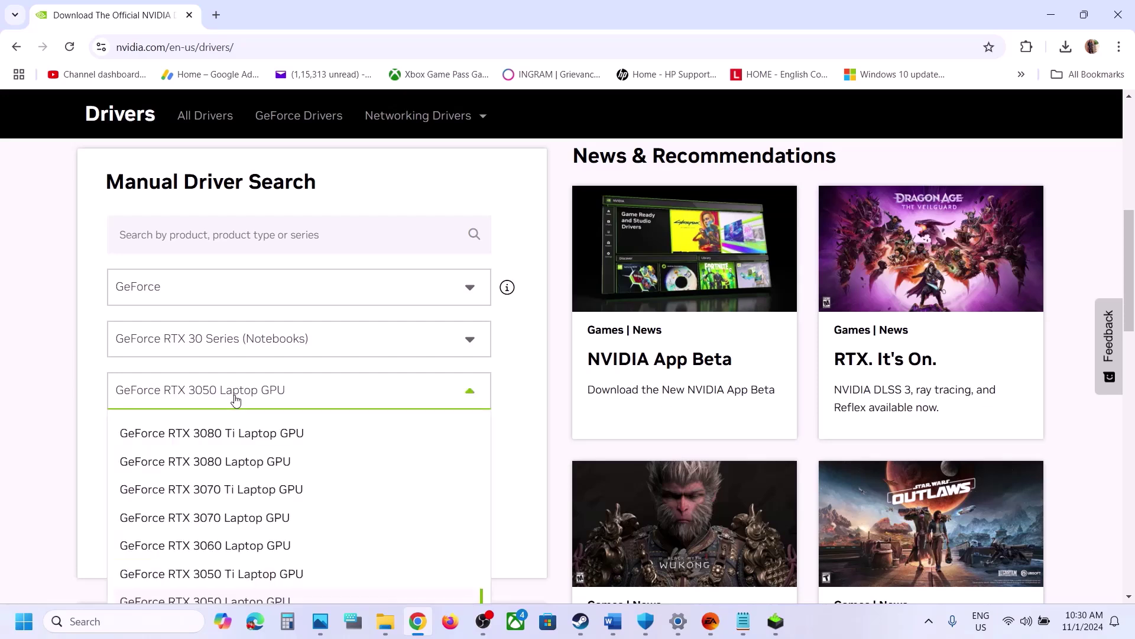
left_click(59, 412)
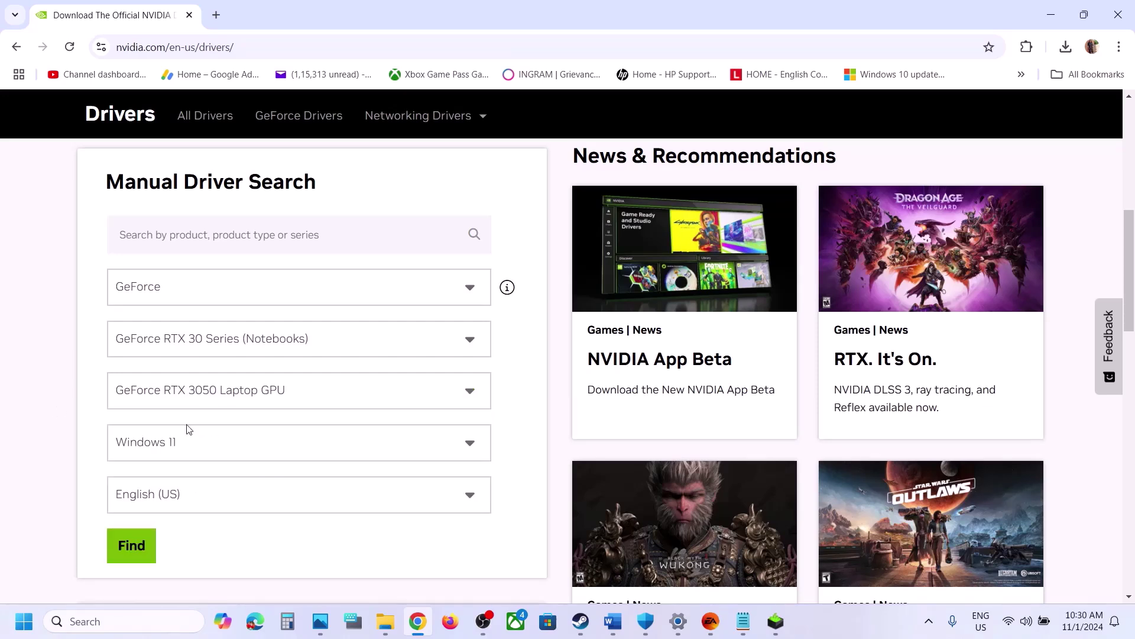
Step: Set the driver search's operating system to Windows 11 and find the matching drivers
left_click(226, 441)
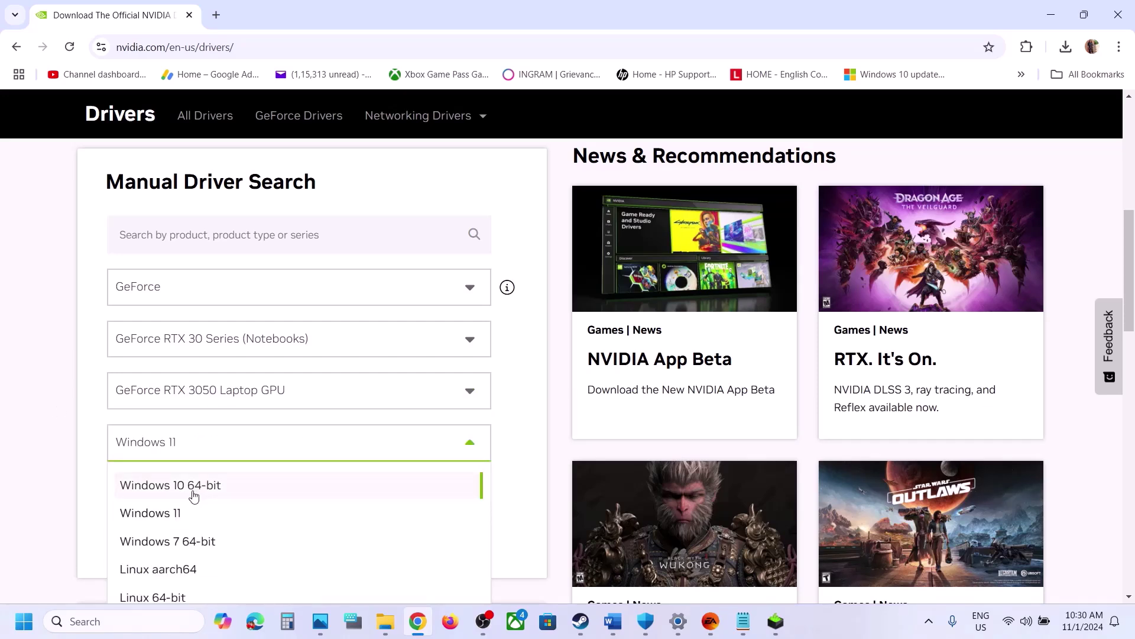
left_click(184, 511)
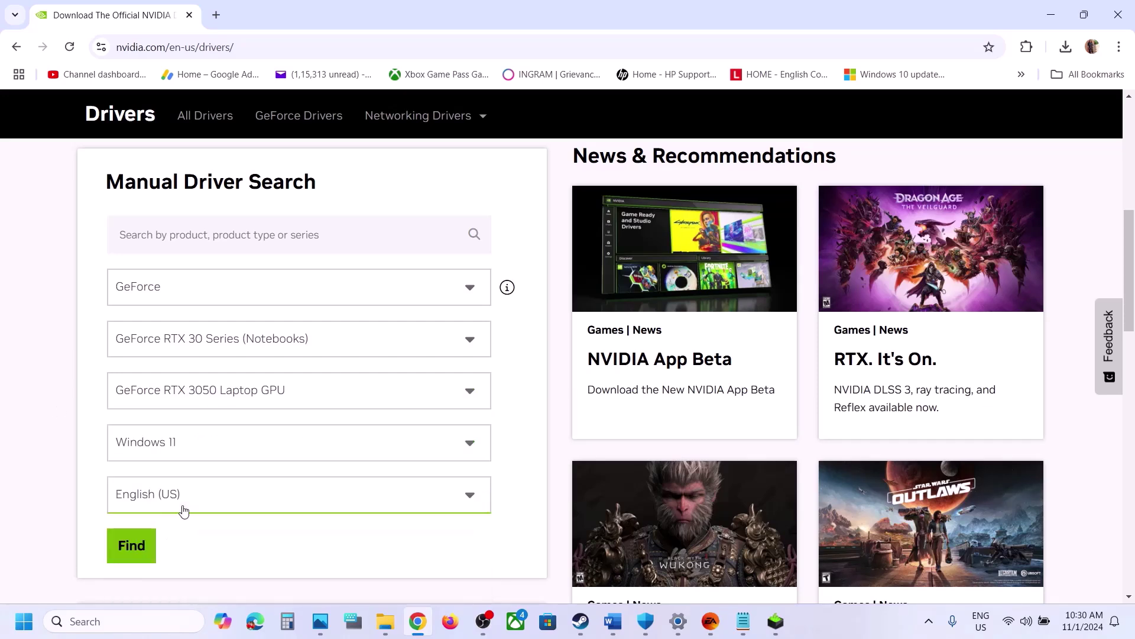
left_click(146, 541)
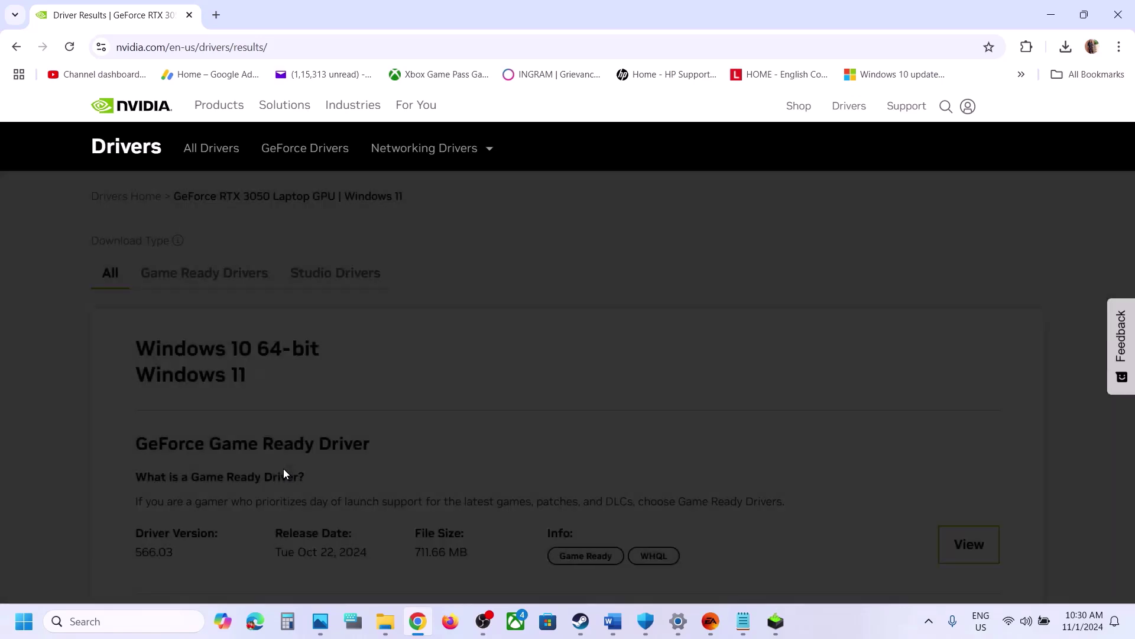
Step: Open the GeForce Game Ready Driver 566.03 details and download the driver
scroll(283, 473, "down", 2)
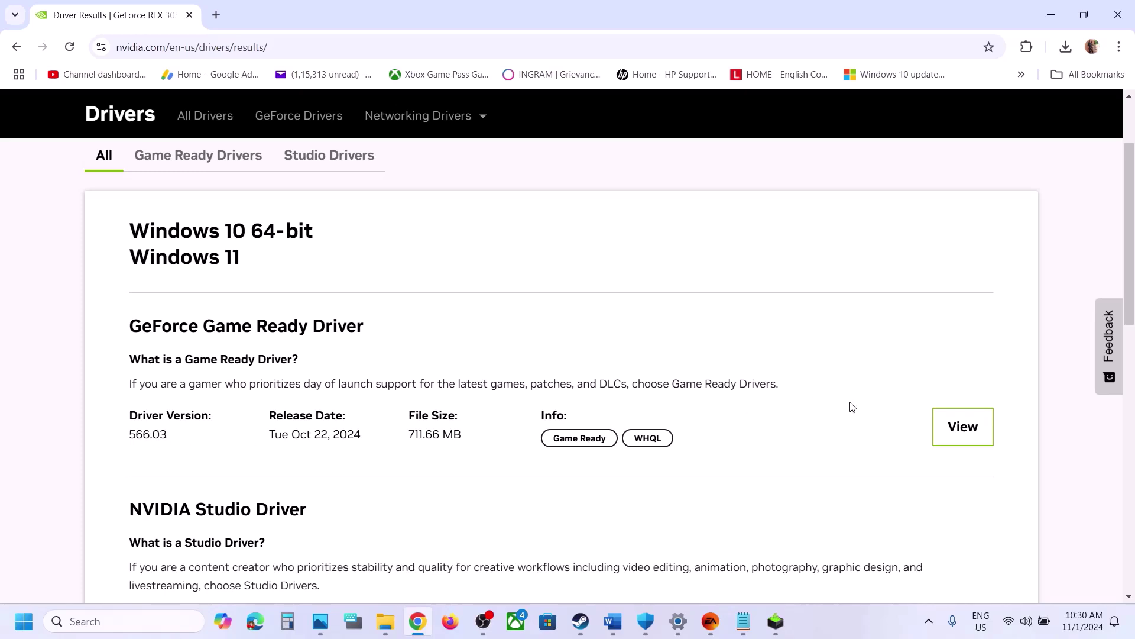
left_click(940, 421)
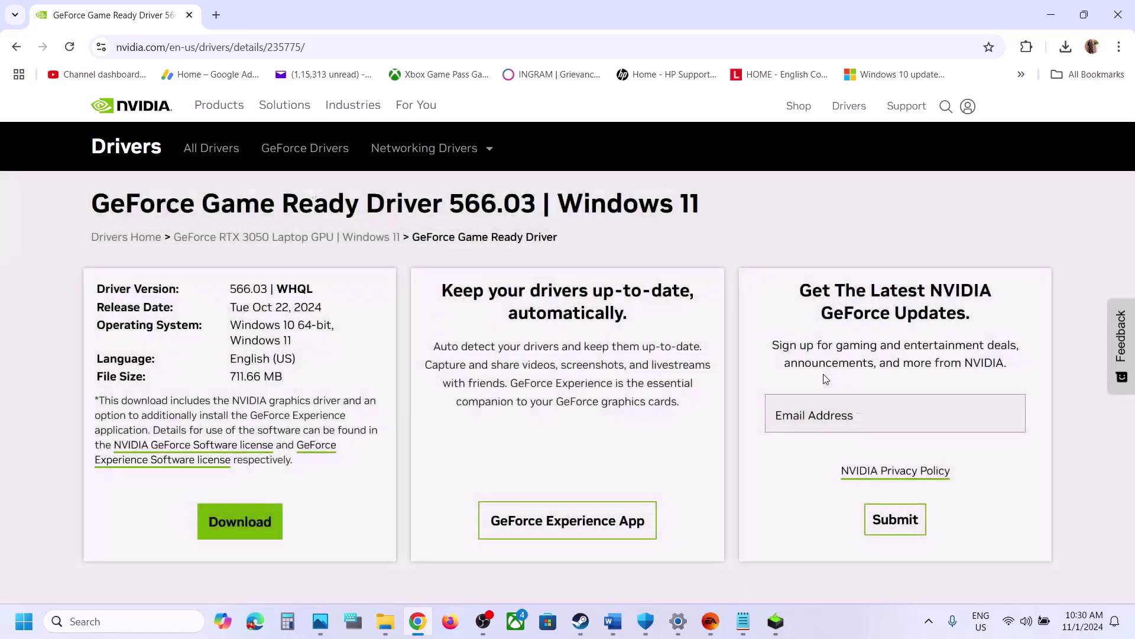
scroll(369, 435, "down", 1)
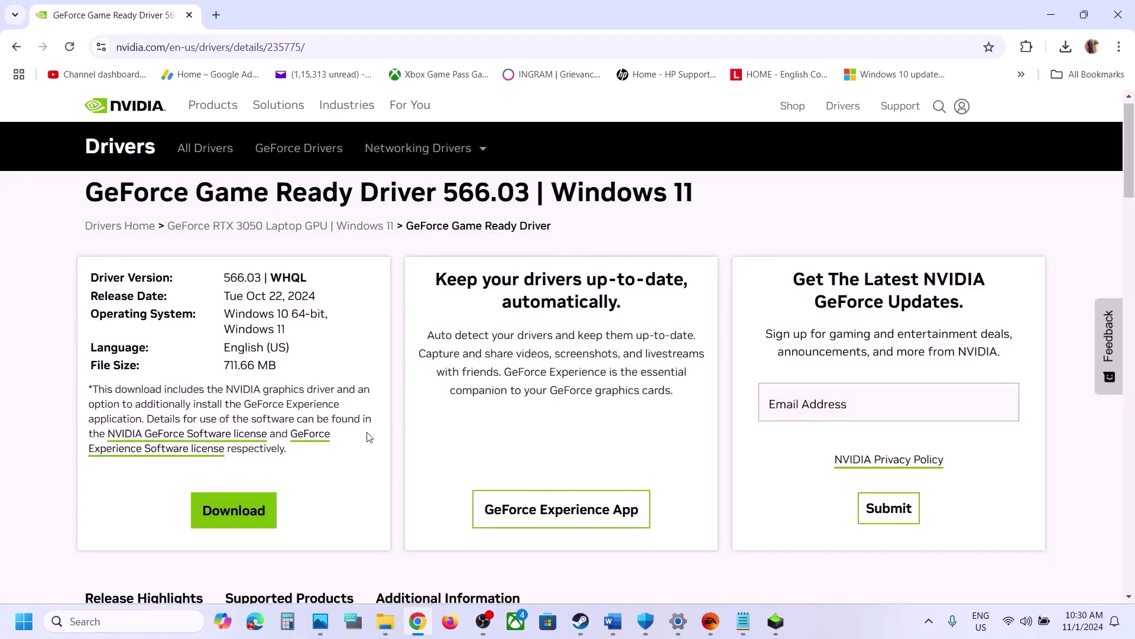
left_click(217, 513)
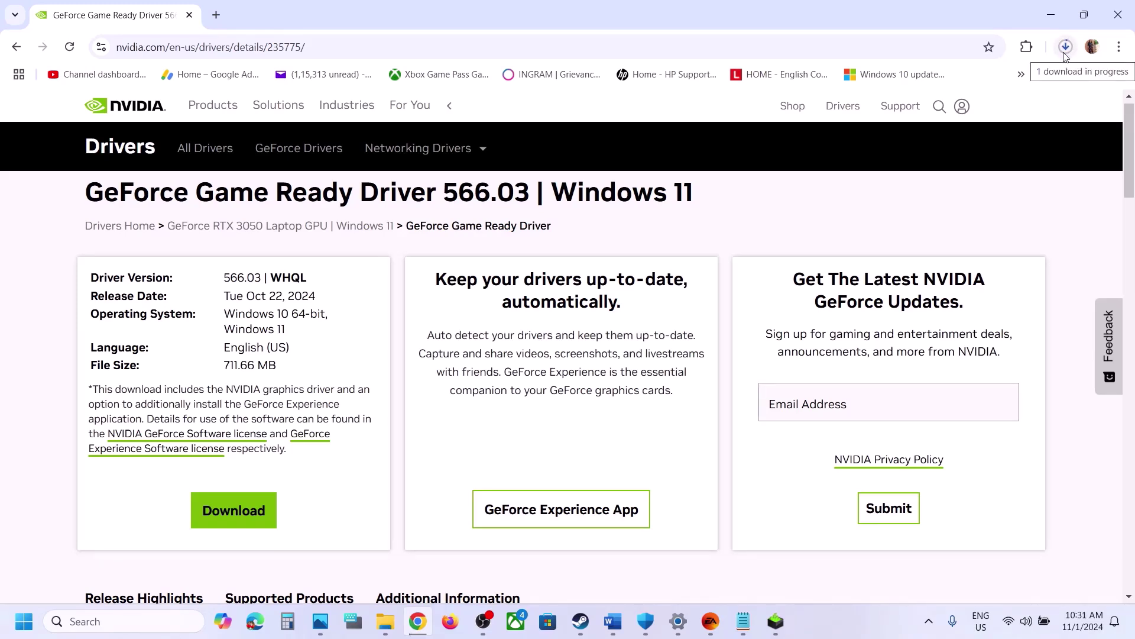
Step: In the NVIDIA installer, accept the license, choose Custom (Advanced) with a clean installation, and start installing the driver
left_click(775, 624)
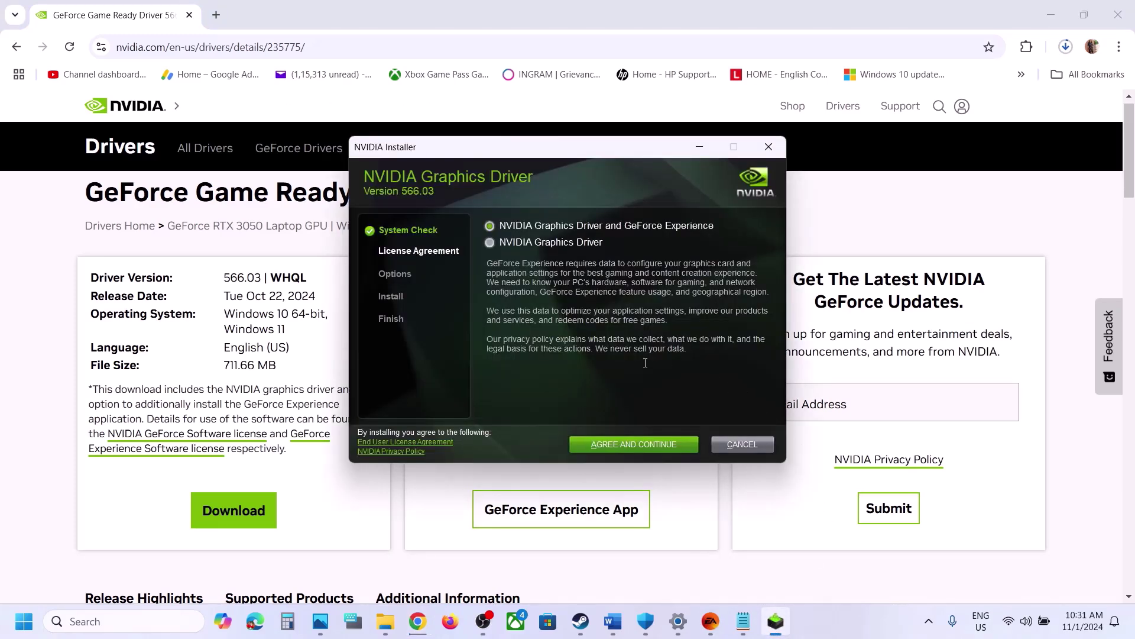
left_click(612, 444)
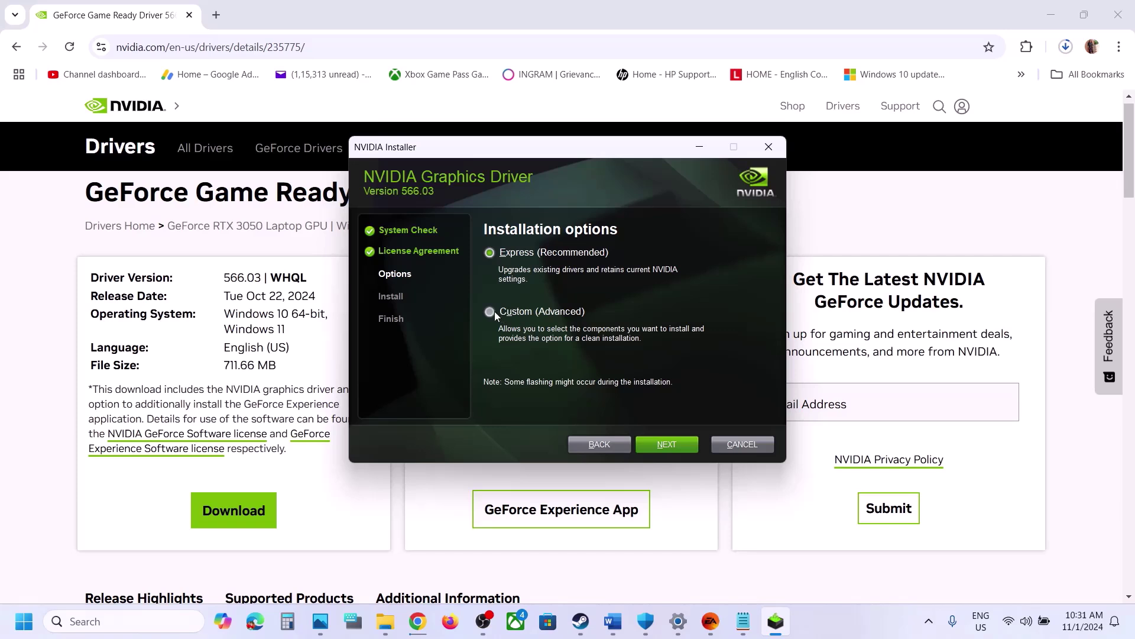
left_click(492, 311)
left_click(657, 442)
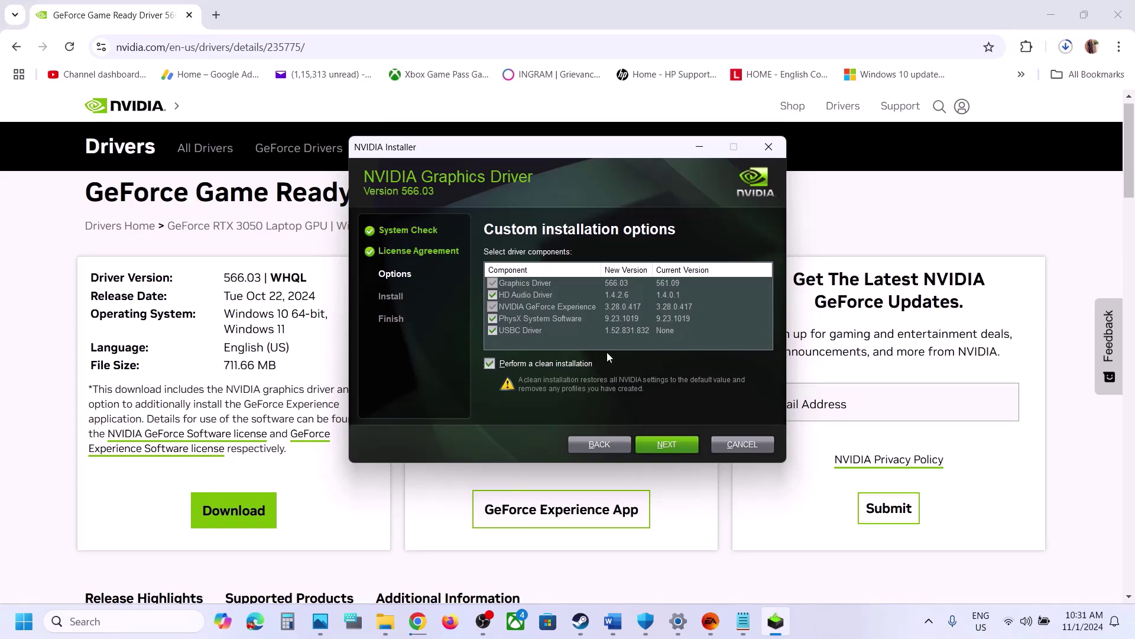
left_click(676, 445)
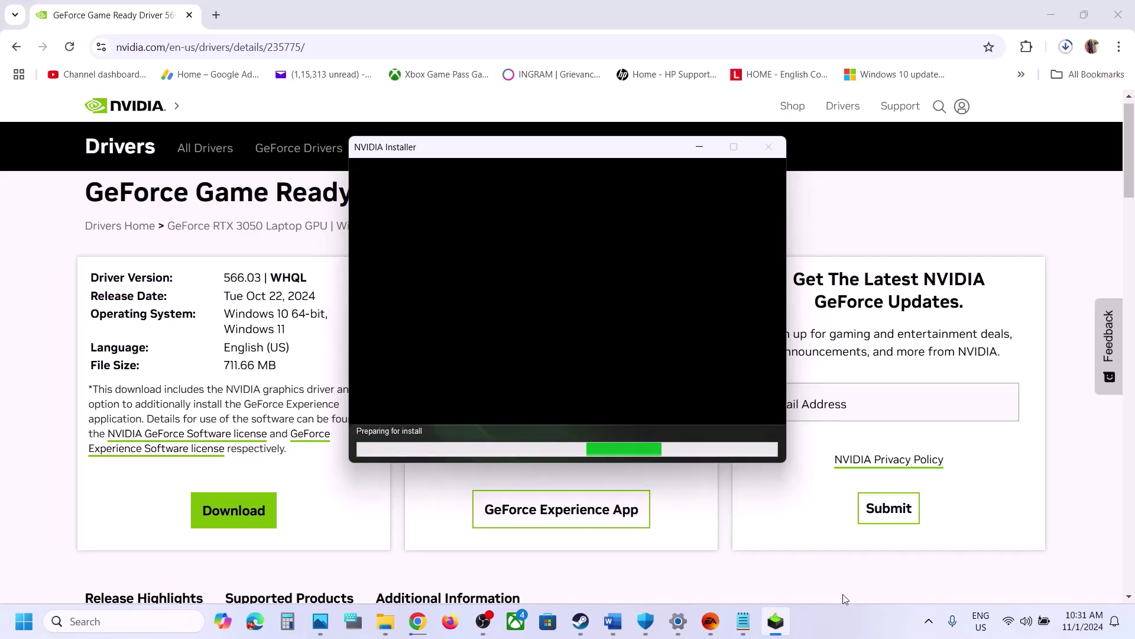
left_click(845, 615)
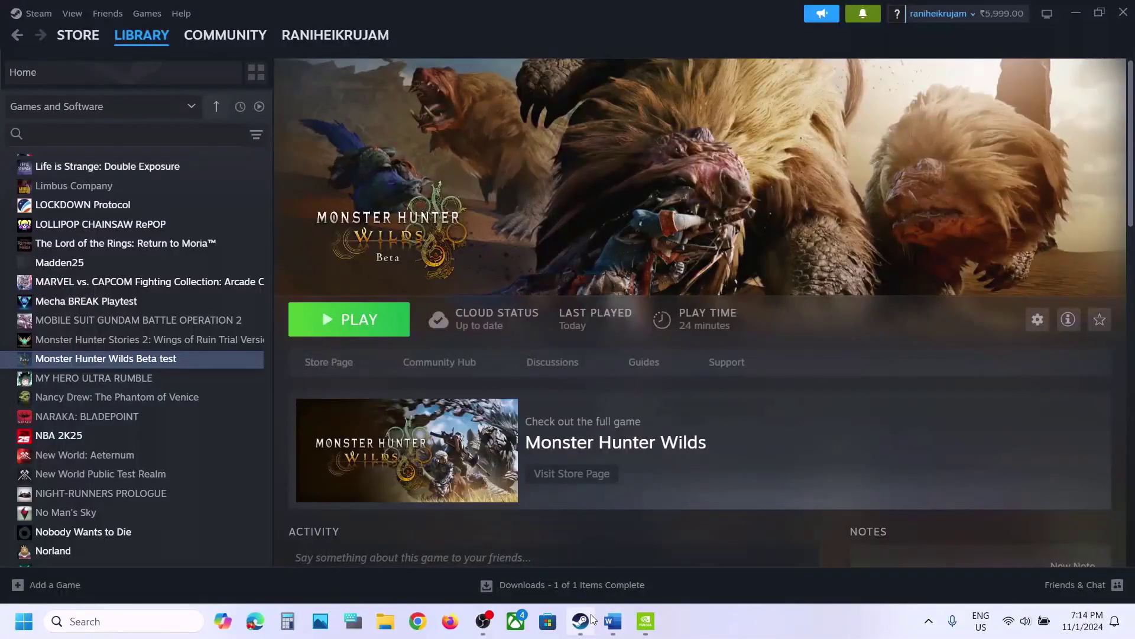
Step: Copy the word "graphics" from Step 7 of the Word checklist, search Windows for it and open Graphics settings
left_click(611, 624)
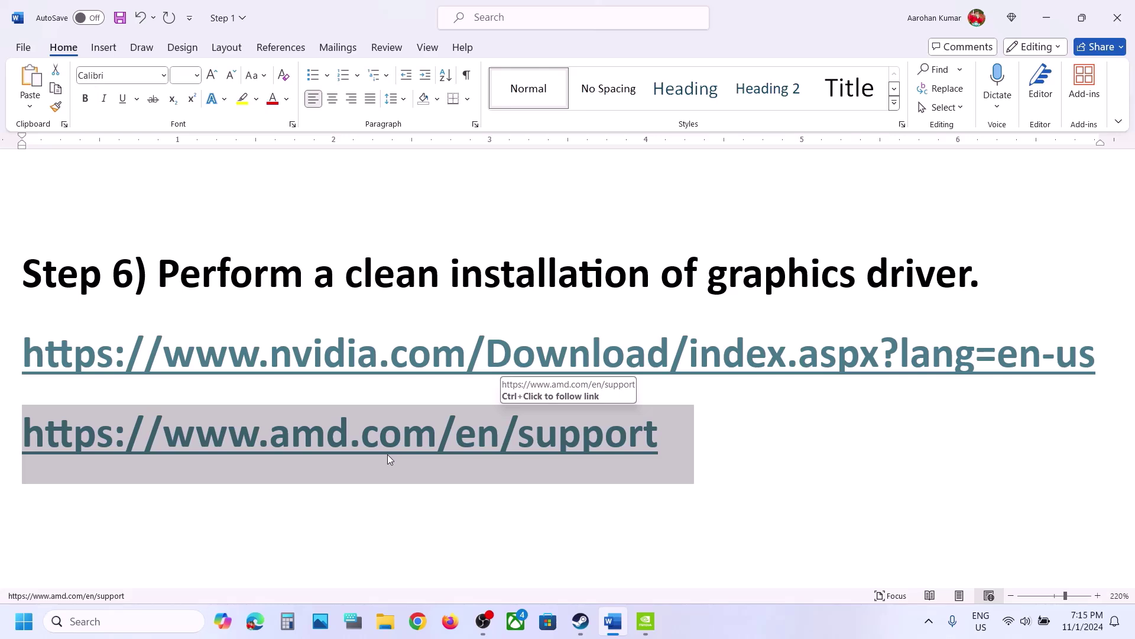
scroll(388, 454, "down", 3)
scroll(748, 451, "down", 1)
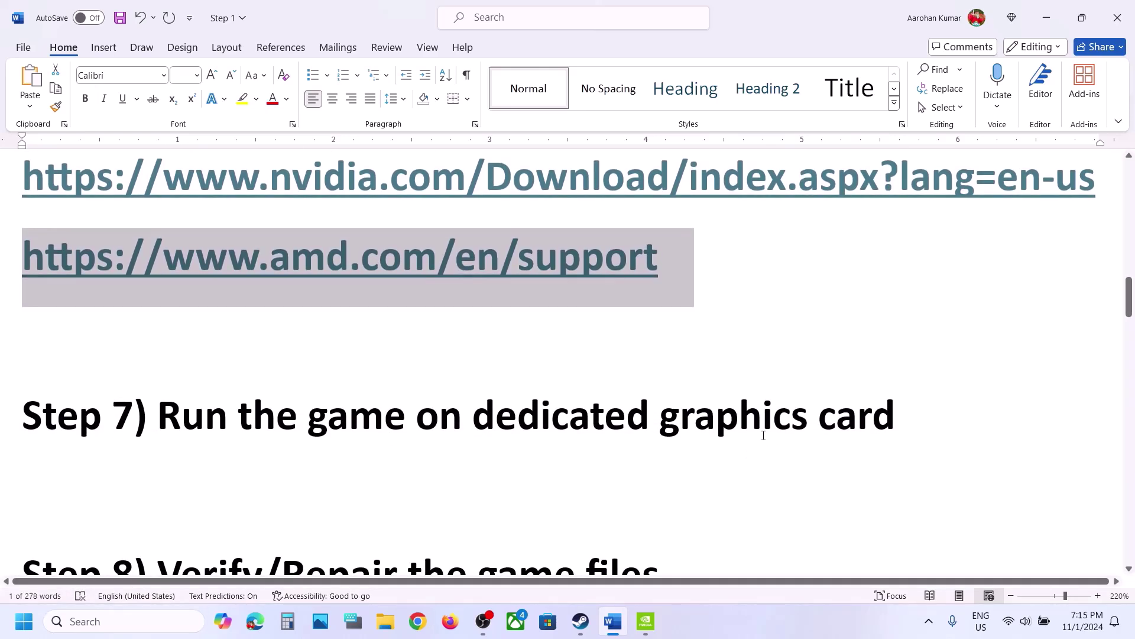
double_click(763, 434)
key("ctrl+c")
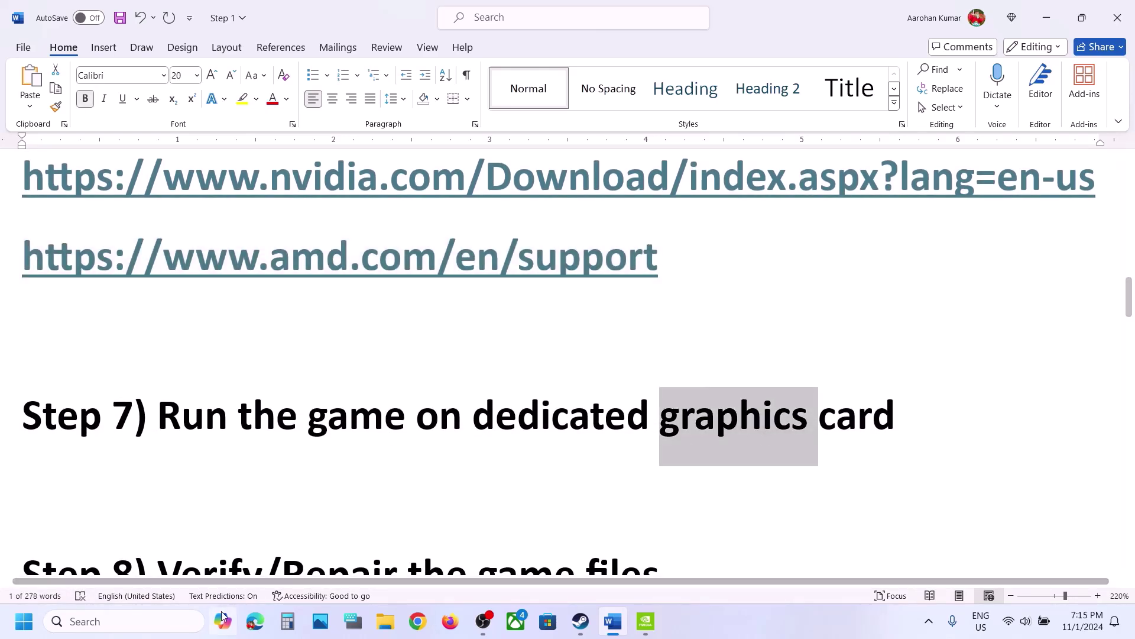
left_click(177, 622)
key("ctrl+v")
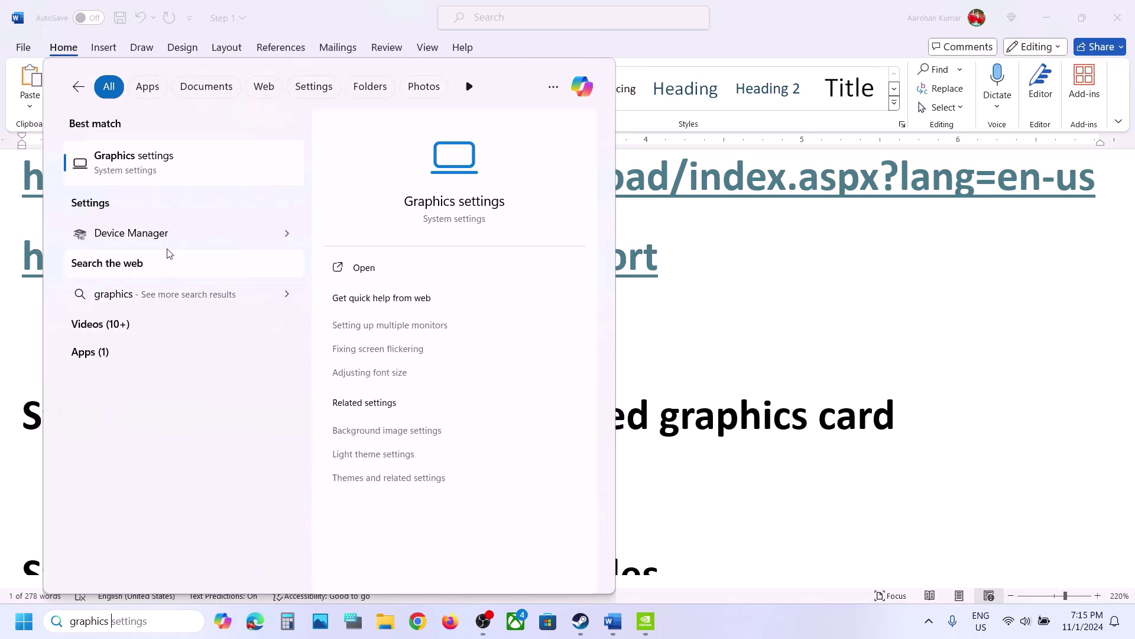
left_click(140, 162)
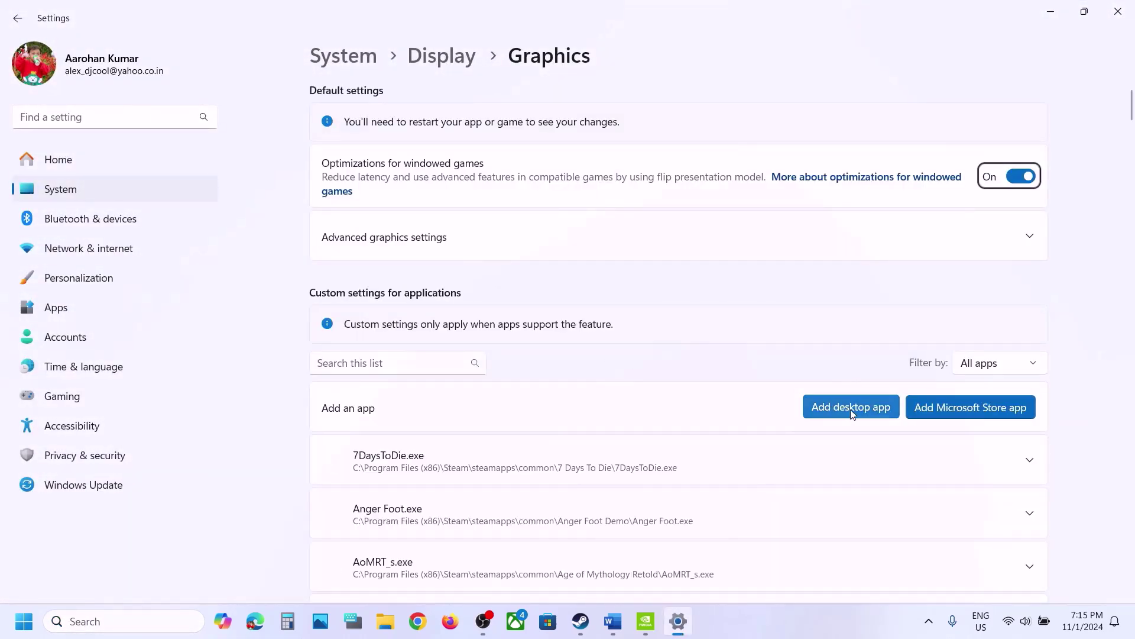
Step: Add the desktop app MonsterHunterWildsBeta from C:\Program Files (x86)\Steam\steamapps\common\MonsterHunterWildsBetatest to the custom graphics settings
left_click(852, 412)
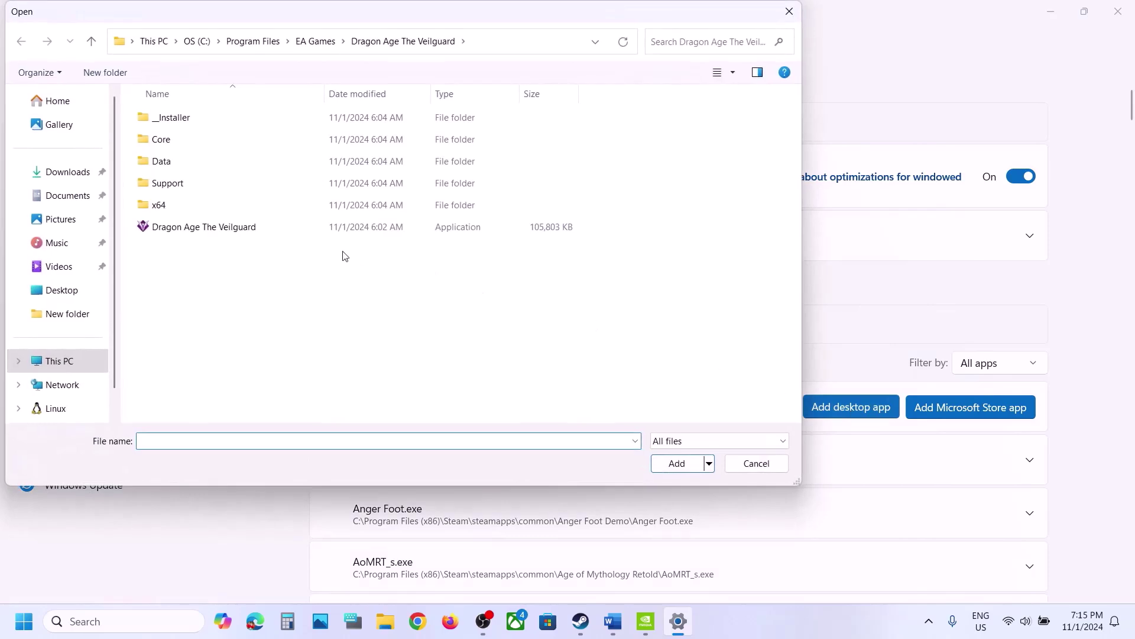
left_click(70, 361)
double_click(227, 123)
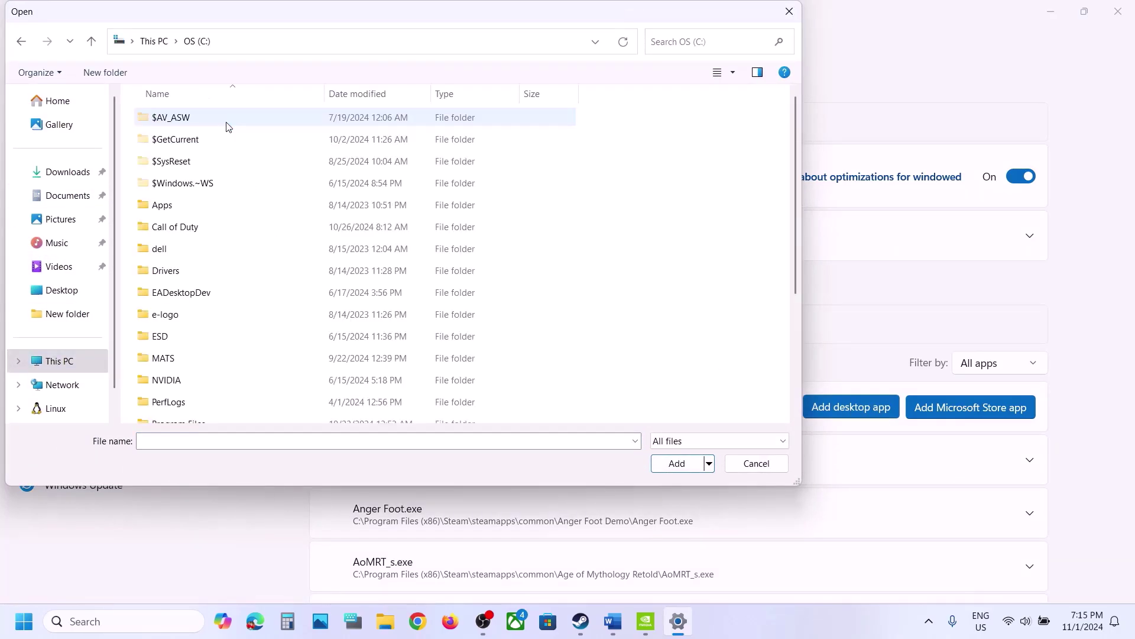
scroll(223, 254, "down", 3)
double_click(207, 260)
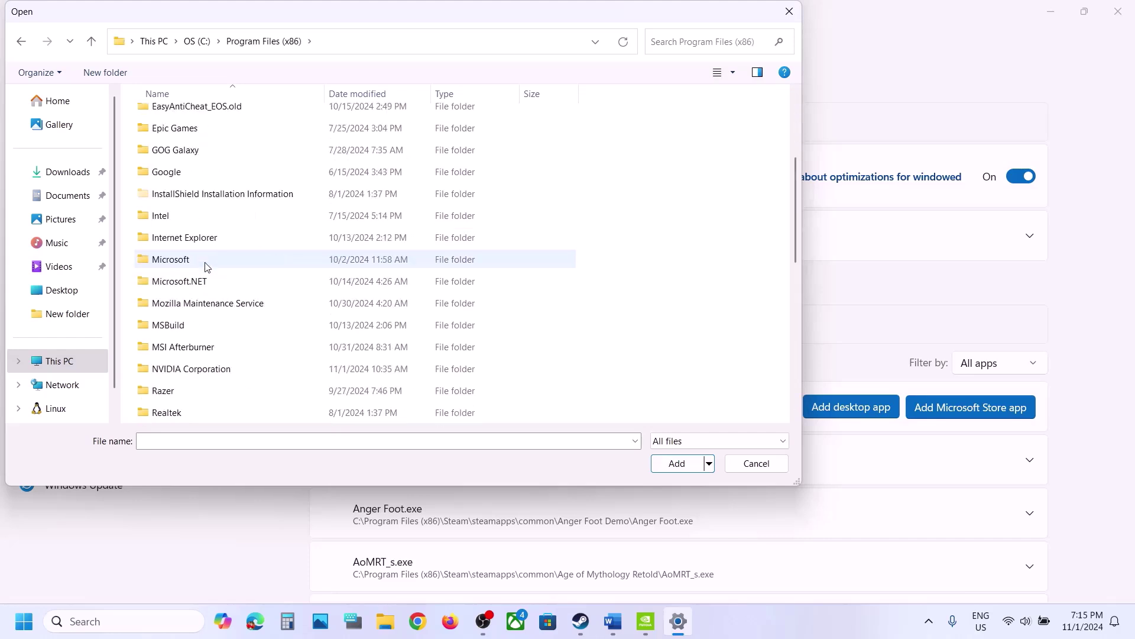
scroll(198, 270, "down", 2)
double_click(168, 366)
scroll(178, 354, "down", 3)
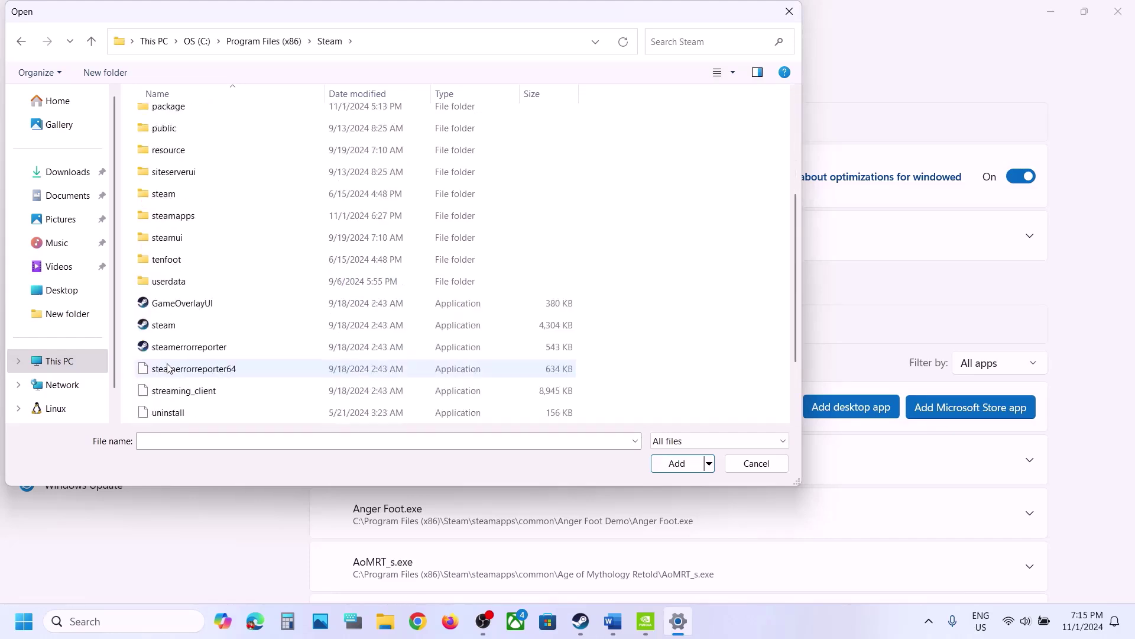
double_click(174, 218)
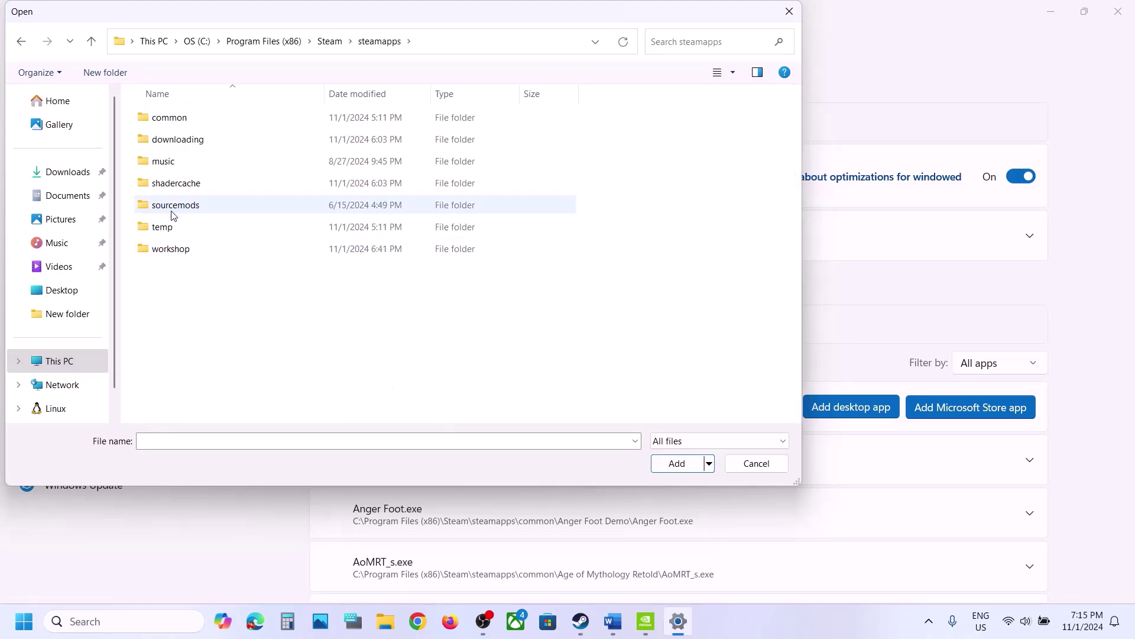
double_click(175, 118)
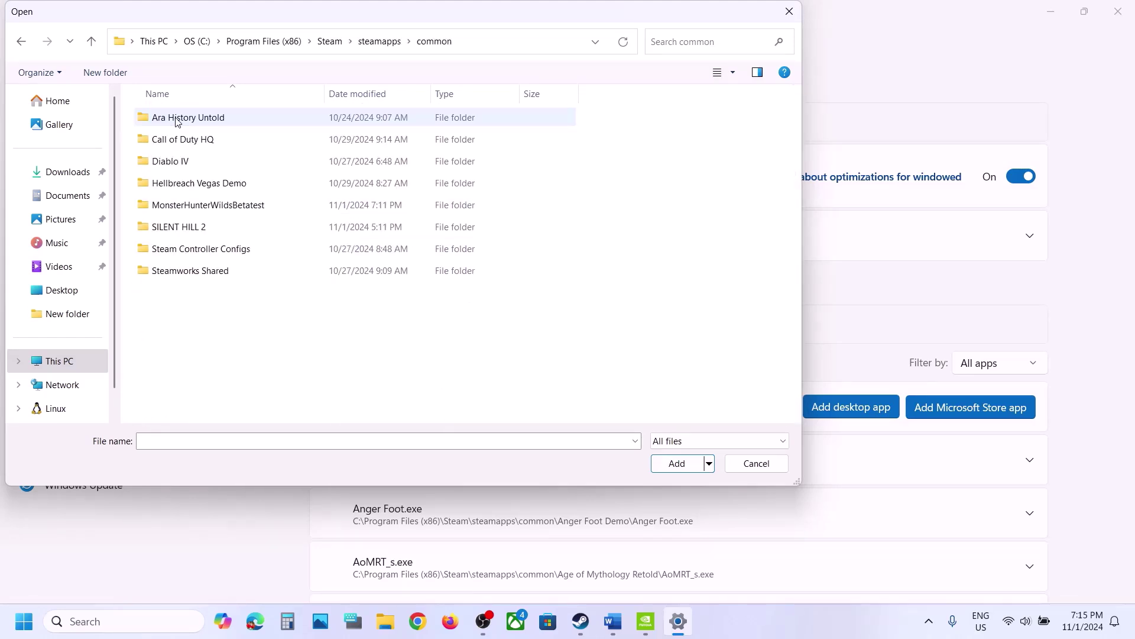
double_click(201, 205)
left_click(233, 184)
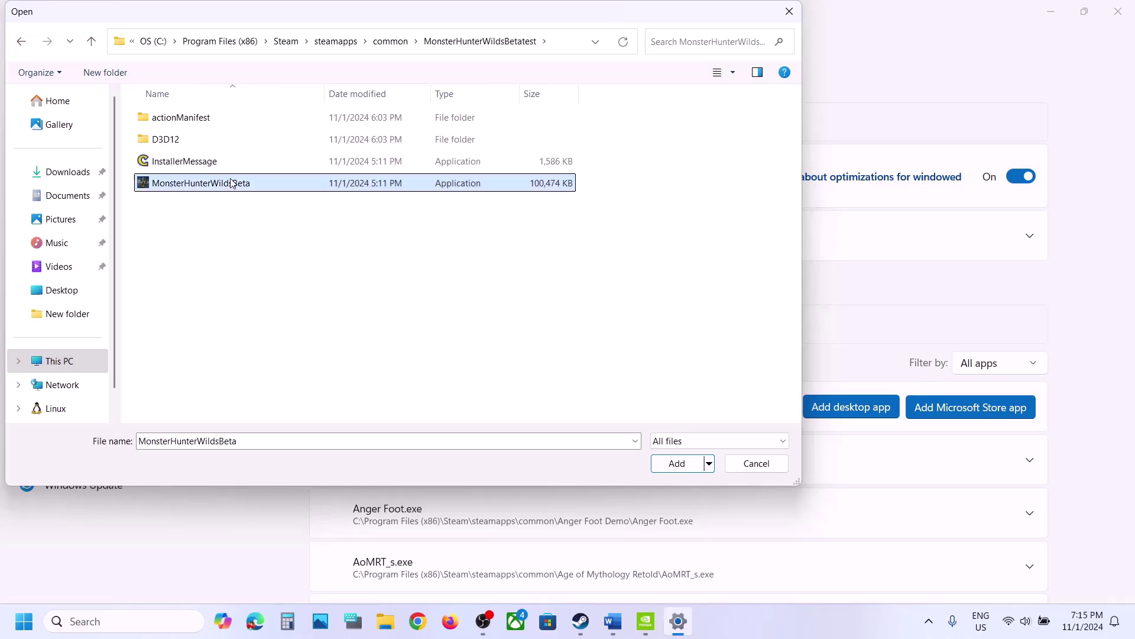
left_click(676, 463)
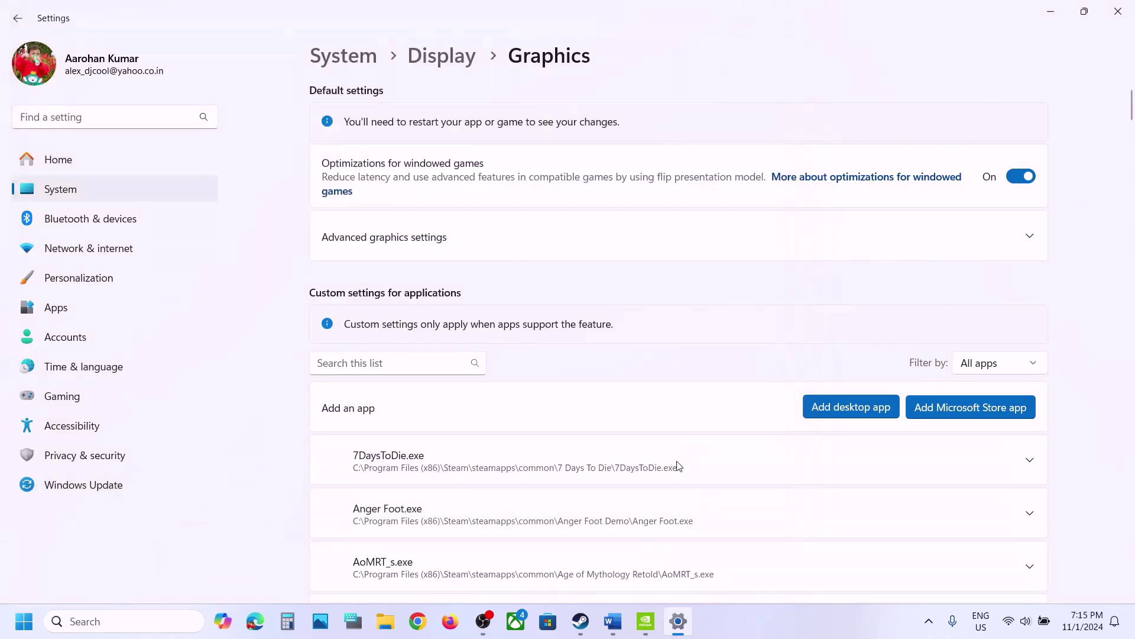
Step: Try searching the custom app list for "mons", and clear the search
left_click(387, 369)
type("mons")
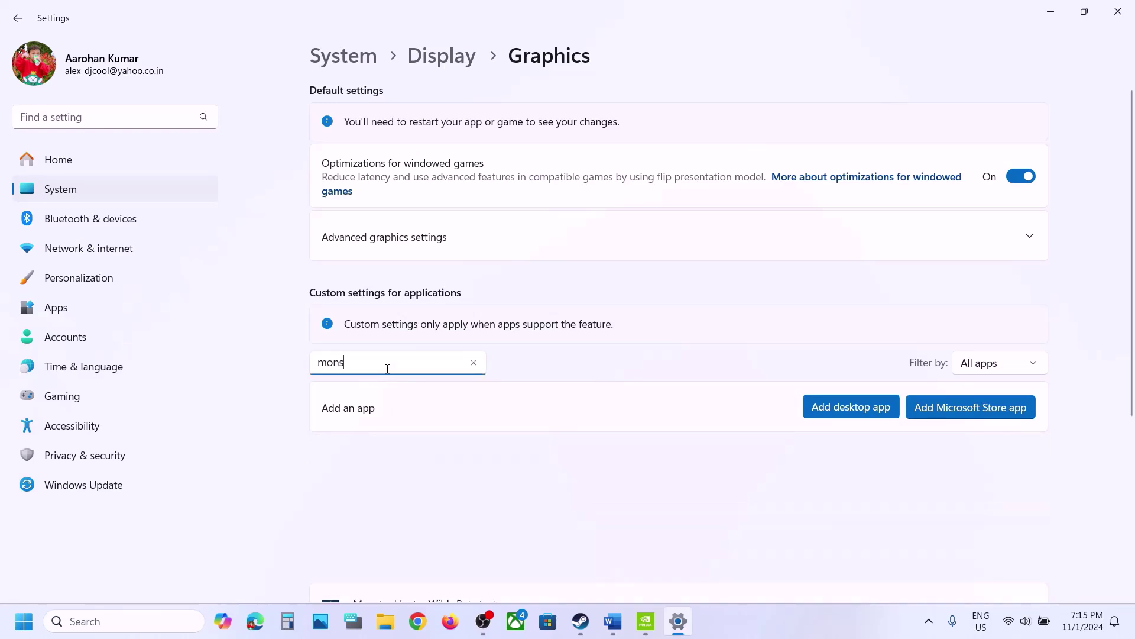
key("BackSpace")
key("BackSpace")
key("BackSpace")
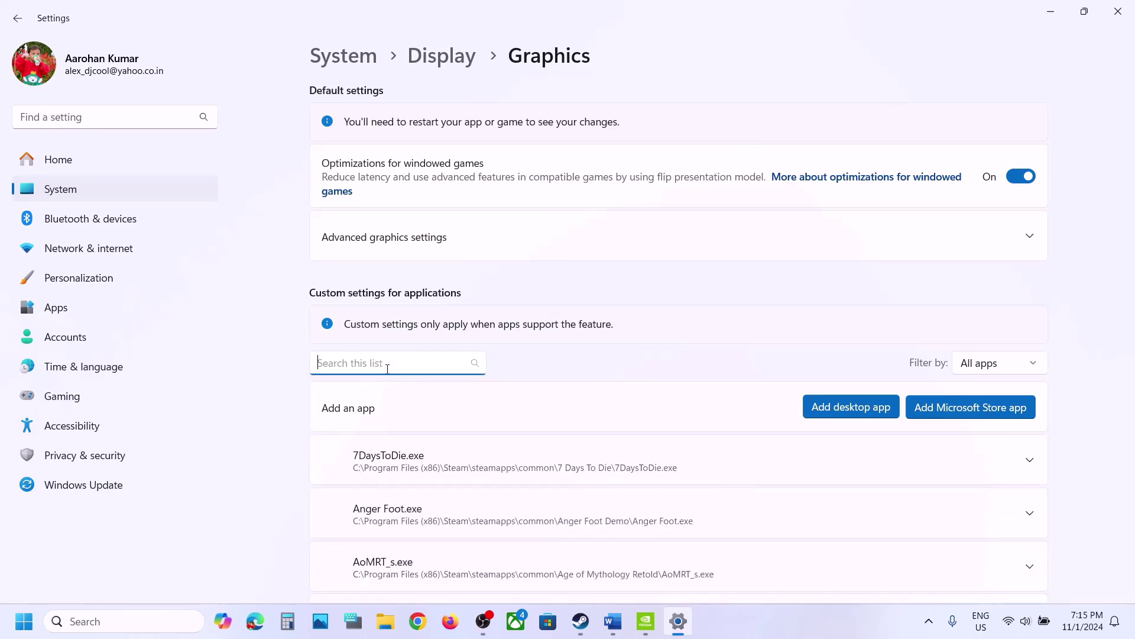
type("monte")
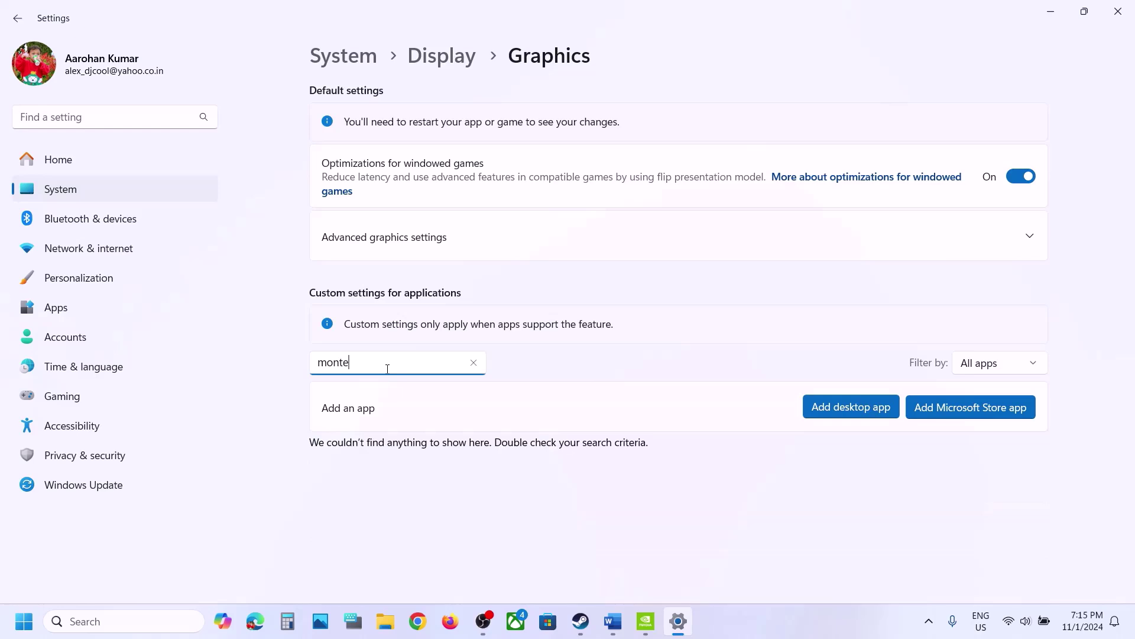
key("BackSpace")
key("BackSpace")
key("BackSpace")
key("BackSpace")
key("BackSpace")
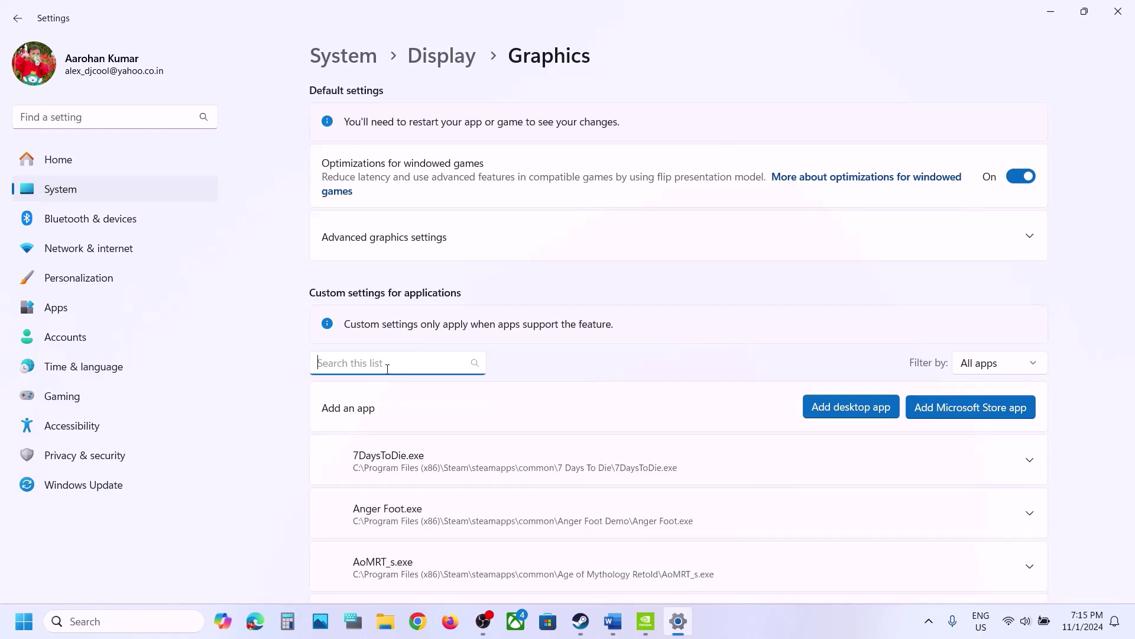
type("mons")
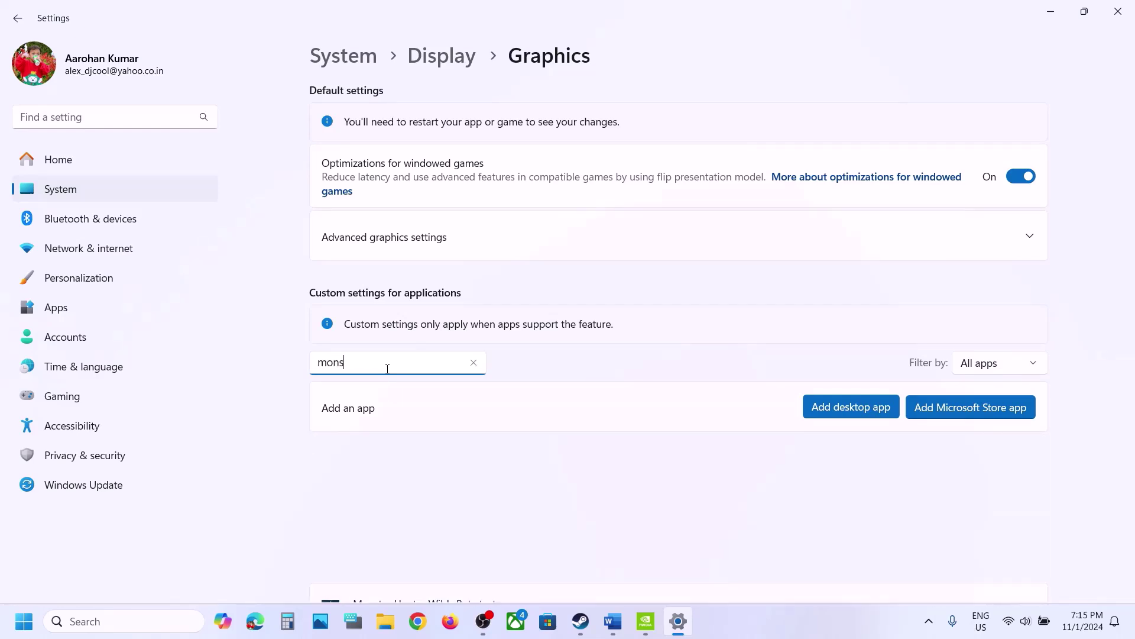
key("BackSpace")
key("BackSpace")
Step: Find Monster Hunter Wilds Beta test in the app list and set its GPU preference to High Performance (NVIDIA GeForce RTX 3050 Laptop GPU)
scroll(379, 366, "down", 5)
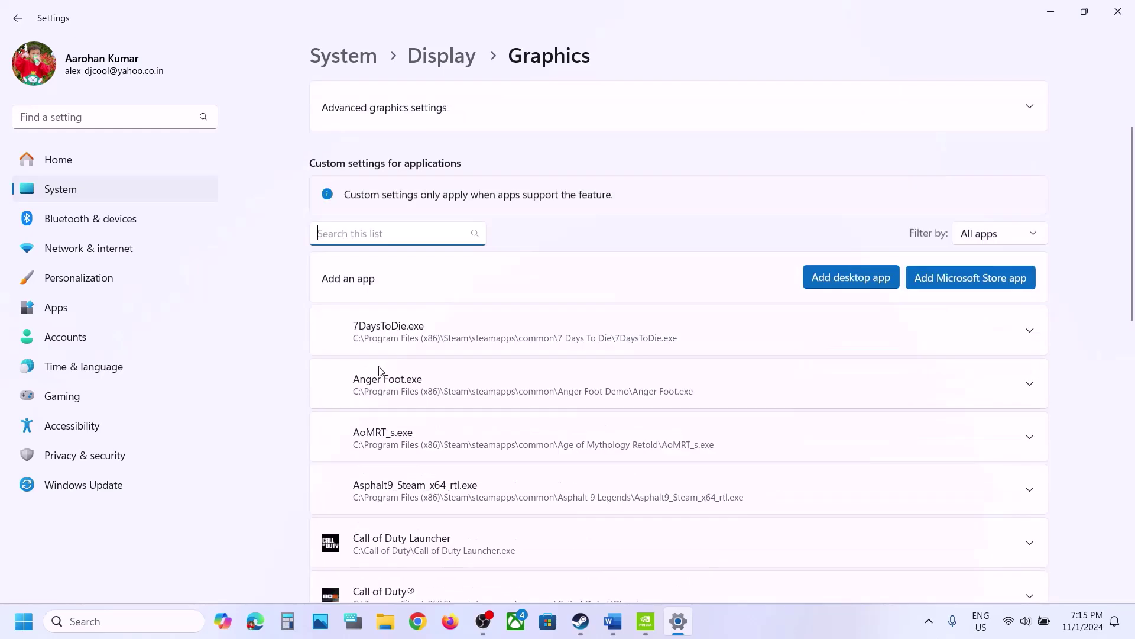
scroll(381, 371, "down", 9)
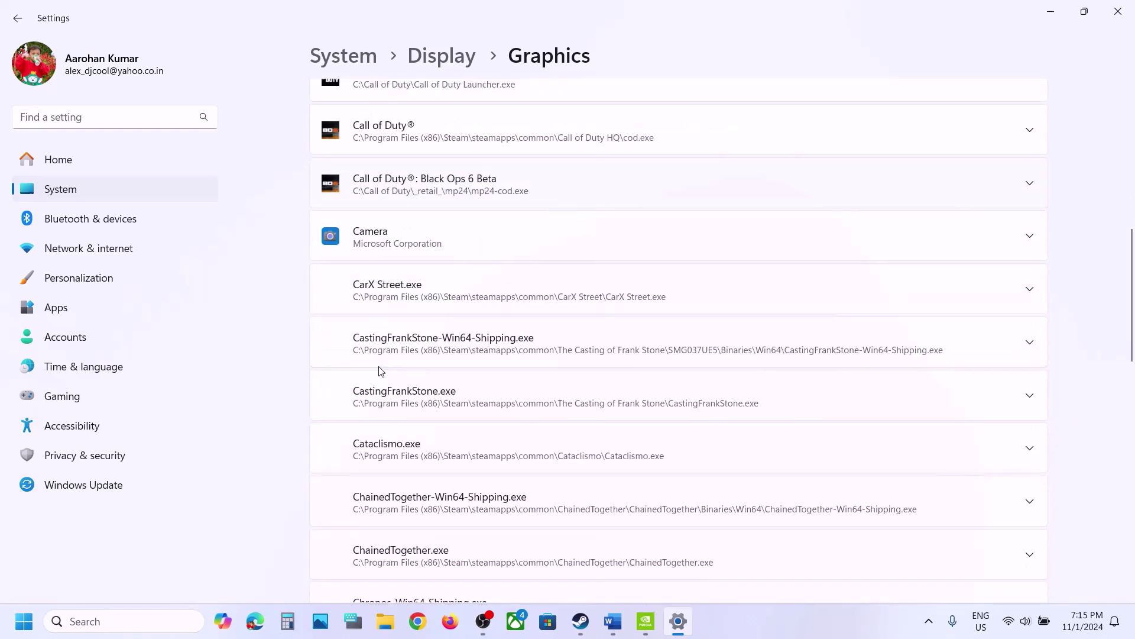
scroll(379, 370, "down", 15)
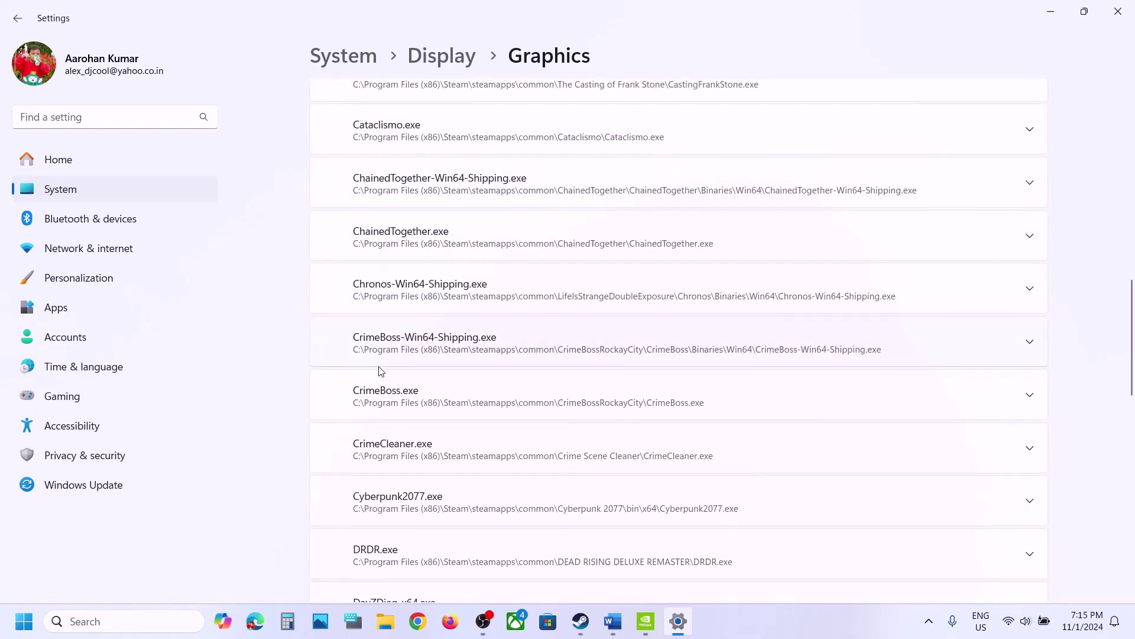
scroll(380, 371, "up", 6)
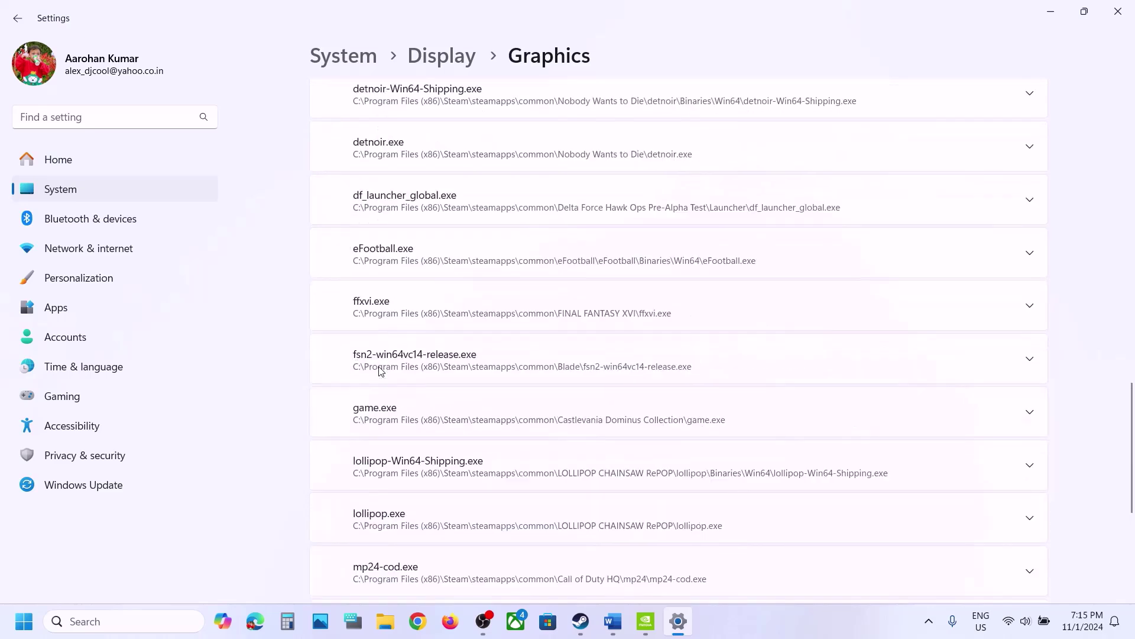
scroll(380, 374, "down", 6)
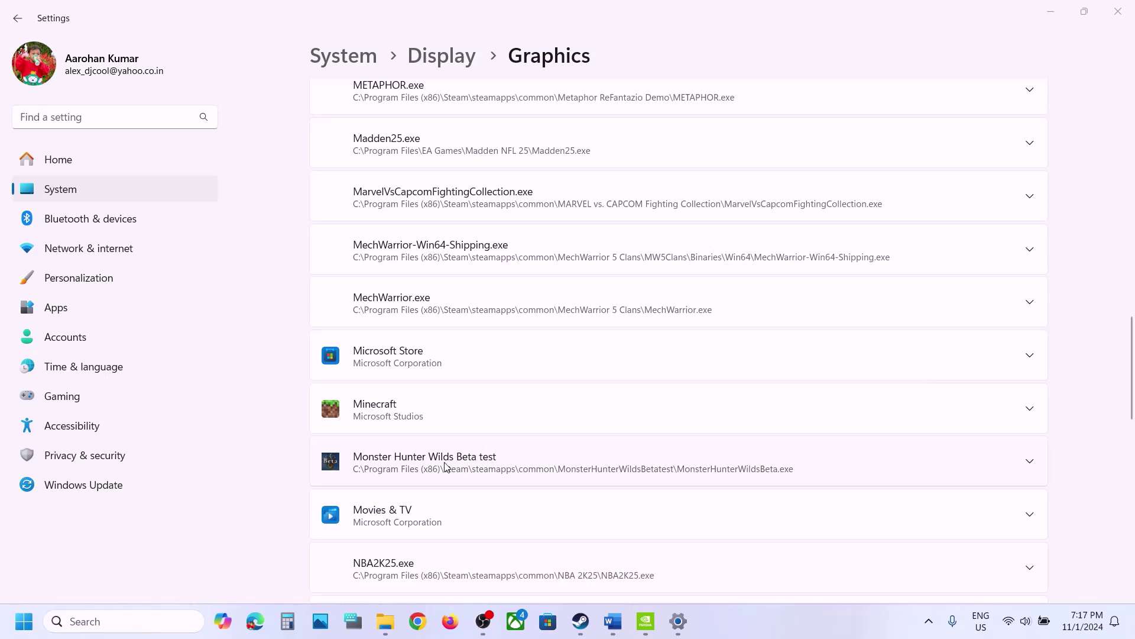
left_click(445, 466)
scroll(512, 473, "down", 1)
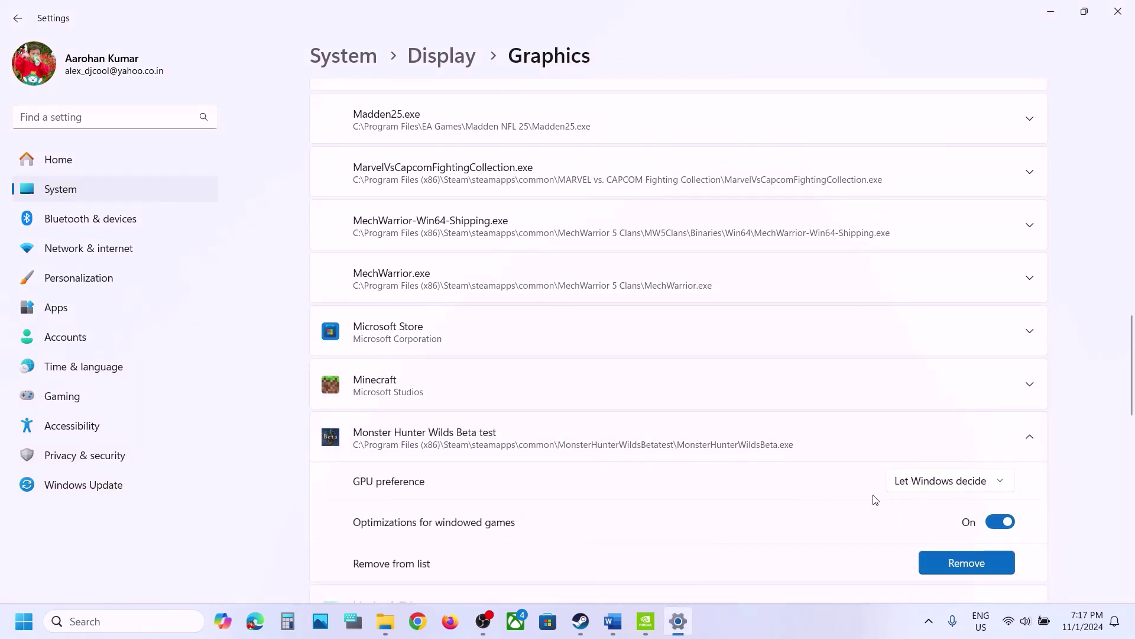
left_click(909, 488)
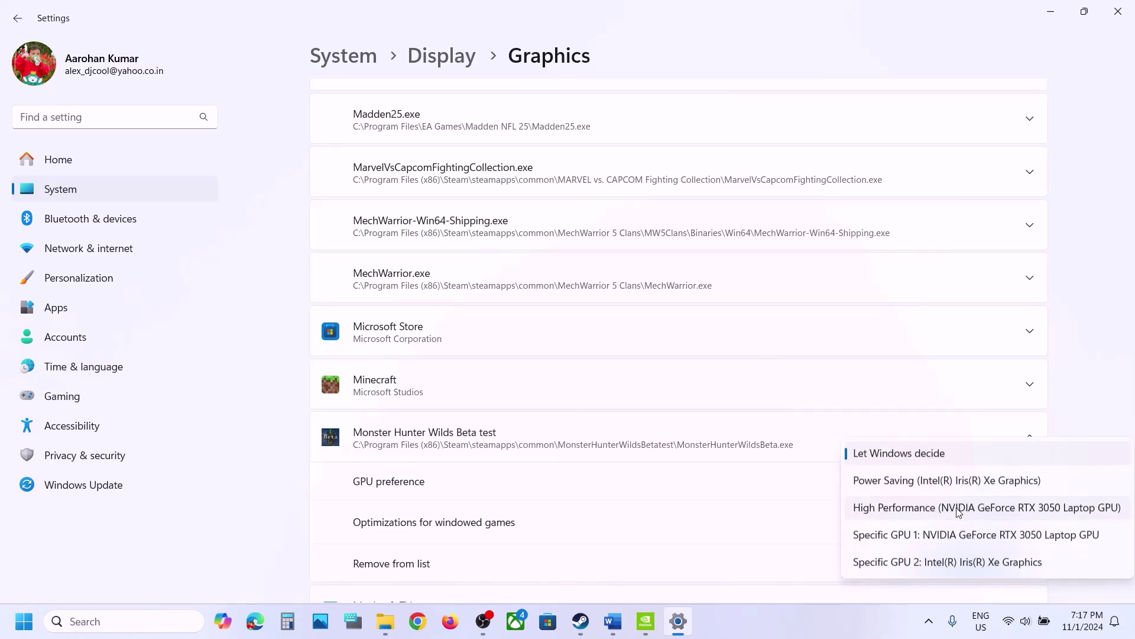
left_click(958, 509)
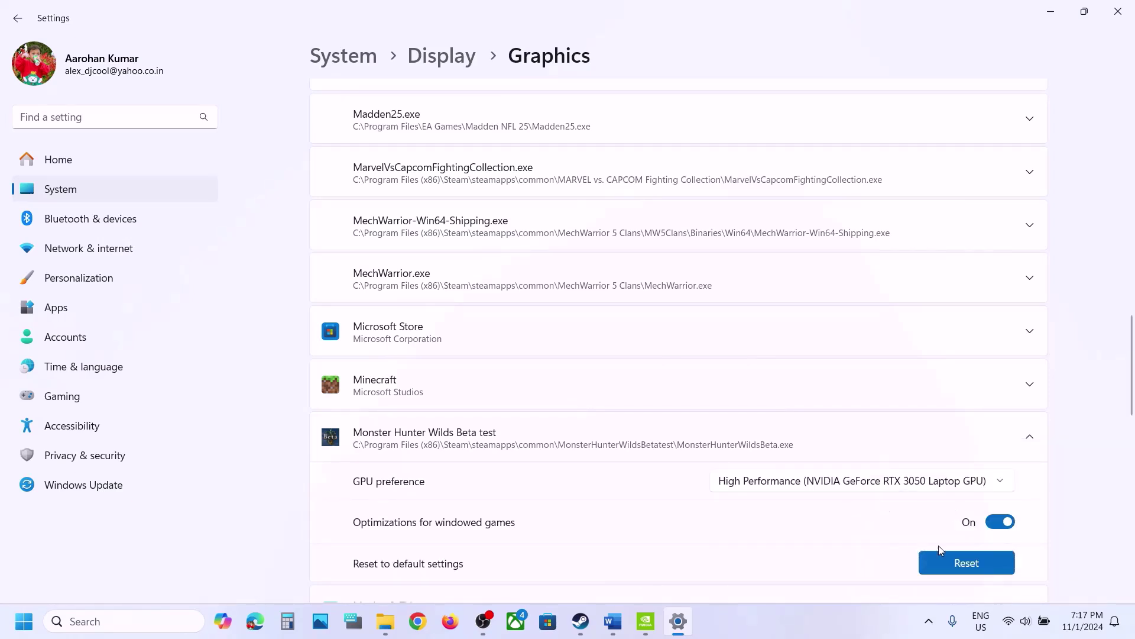
Step: Switch to the Word checklist and remove "/Repair" from Step 8 so it reads "Verify the game files."
left_click(614, 628)
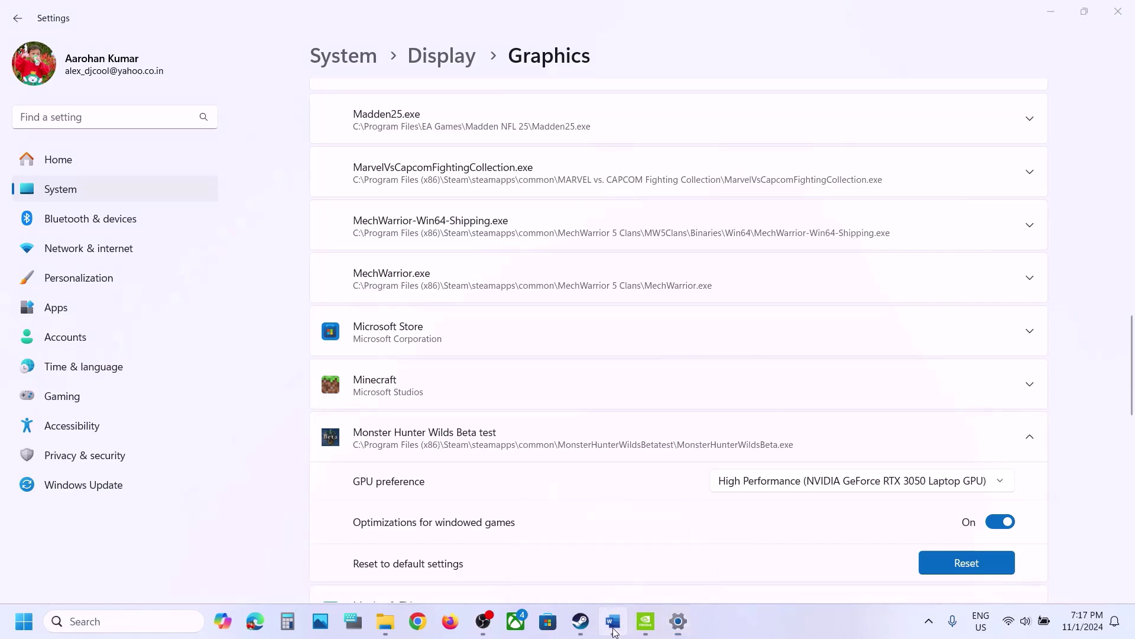
left_click(580, 621)
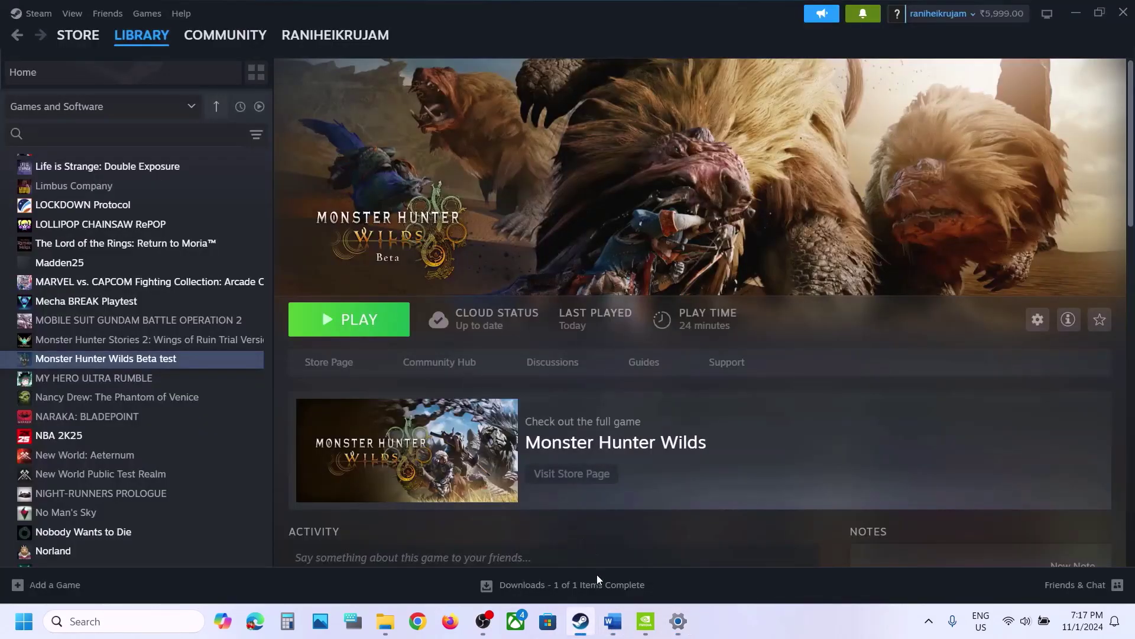
left_click(614, 621)
scroll(552, 493, "down", 3)
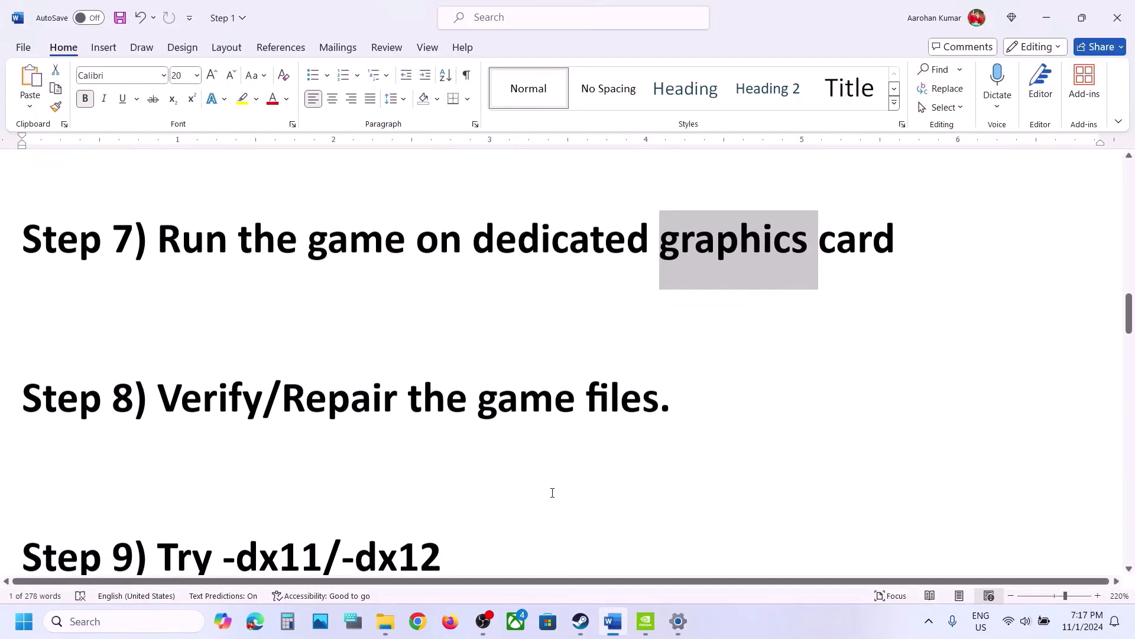
double_click(308, 403)
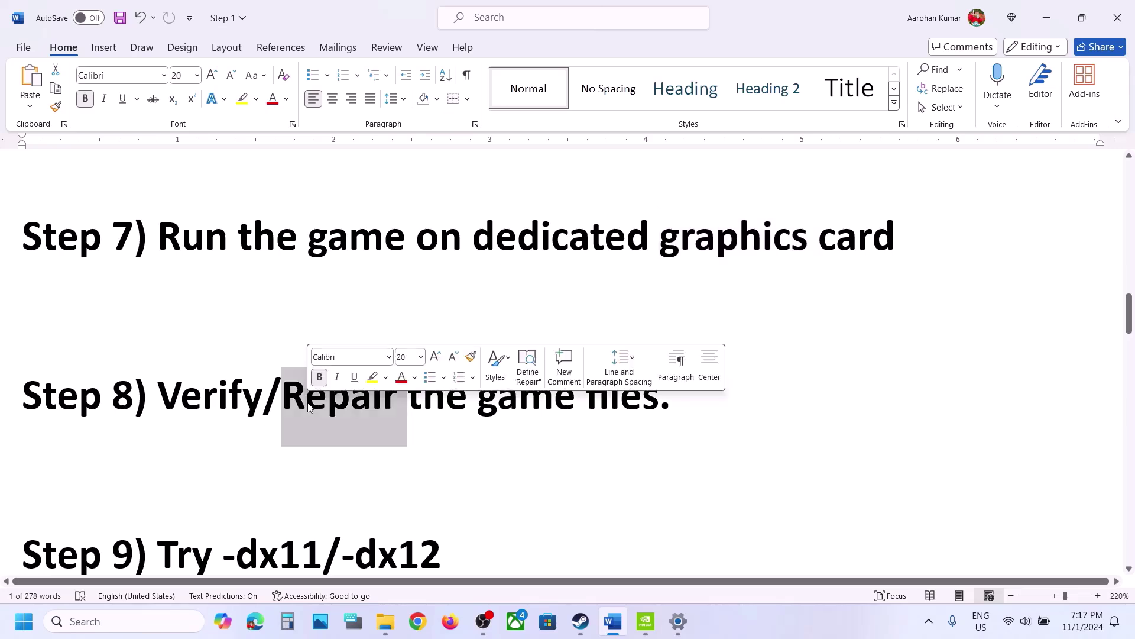
key("BackSpace")
key("BackSpace")
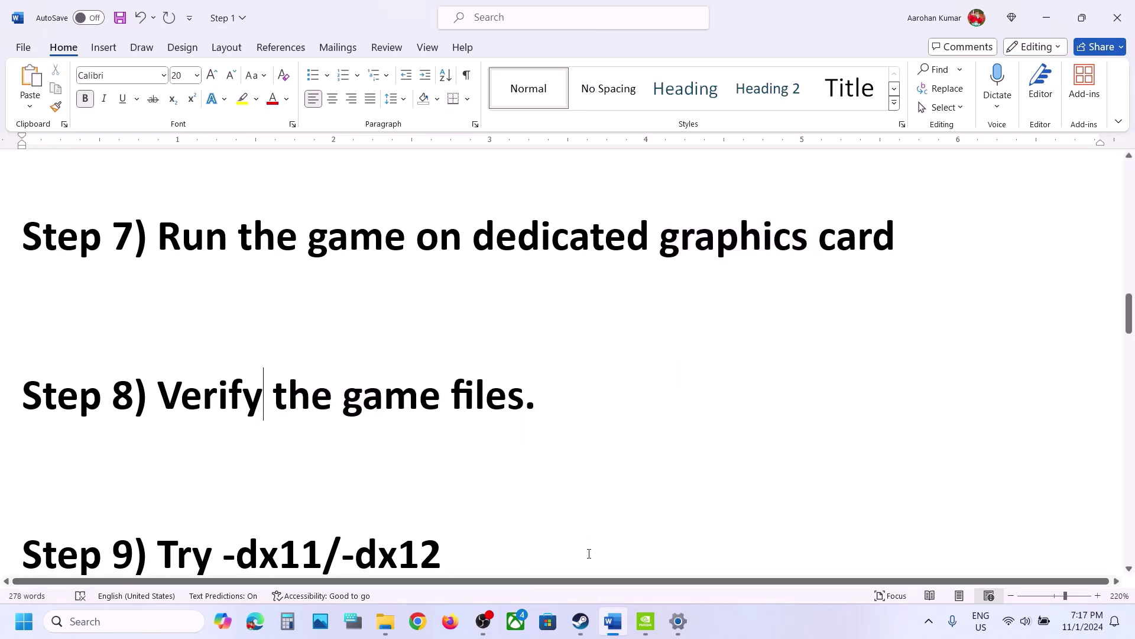
Step: Switch to Steam and view the integrity verification option in the installed files properties of Monster Hunter Wilds Beta test
left_click(583, 630)
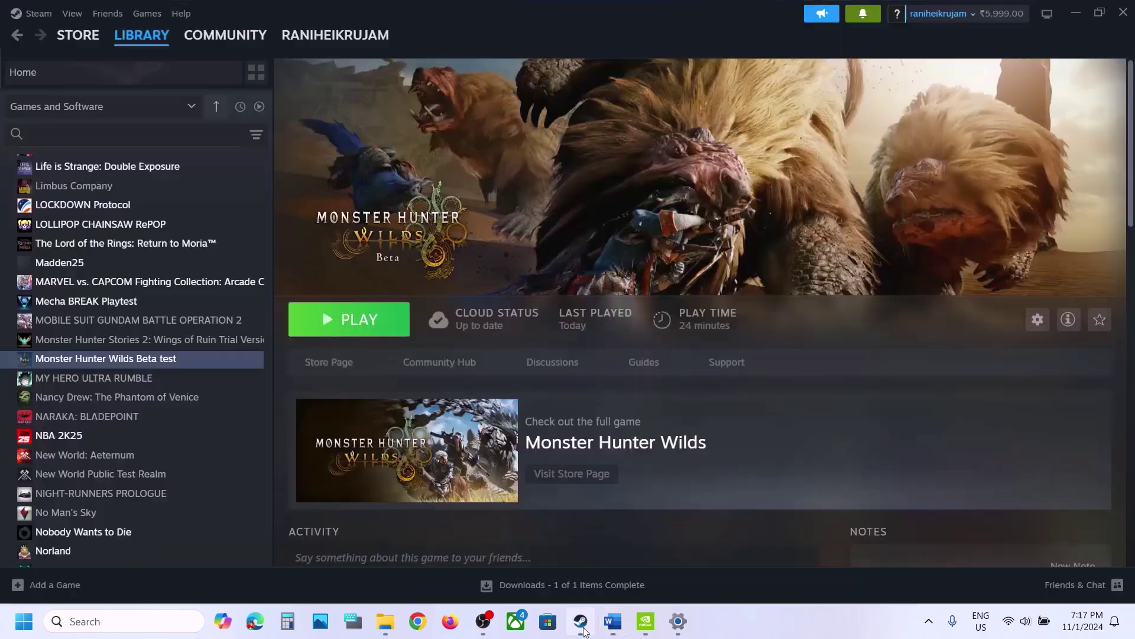
right_click(173, 364)
left_click(220, 477)
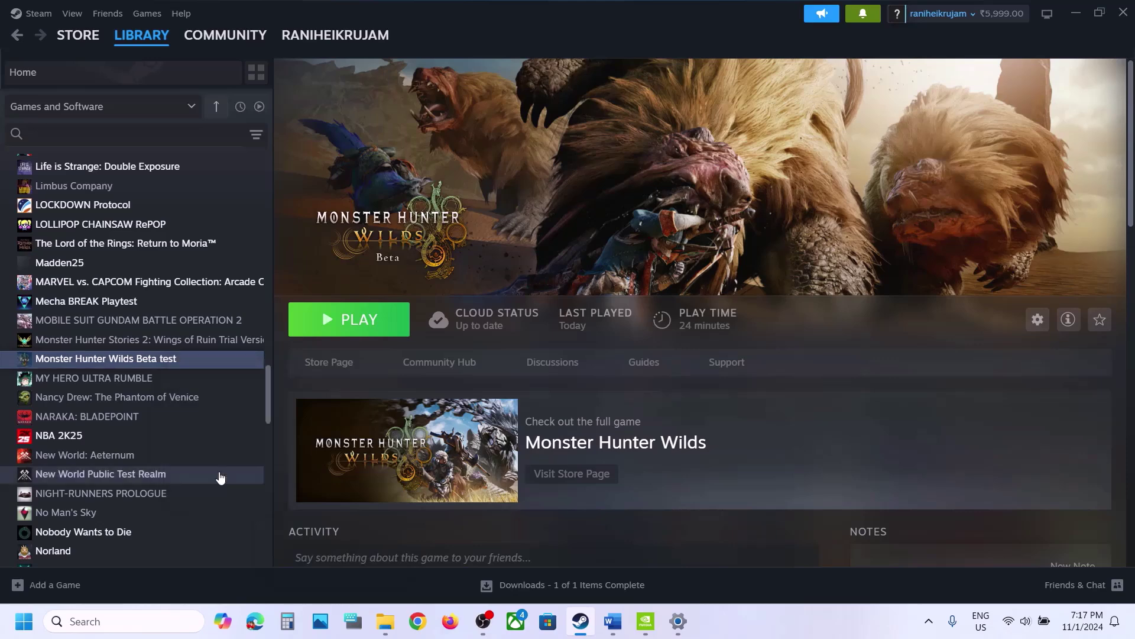
left_click(331, 247)
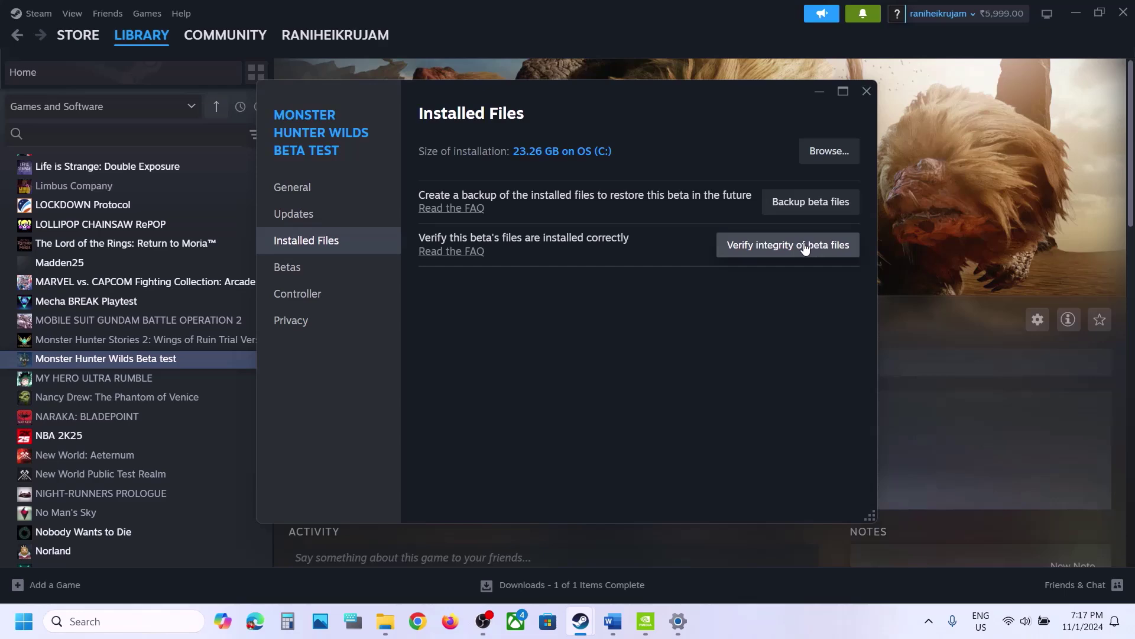
left_click(873, 84)
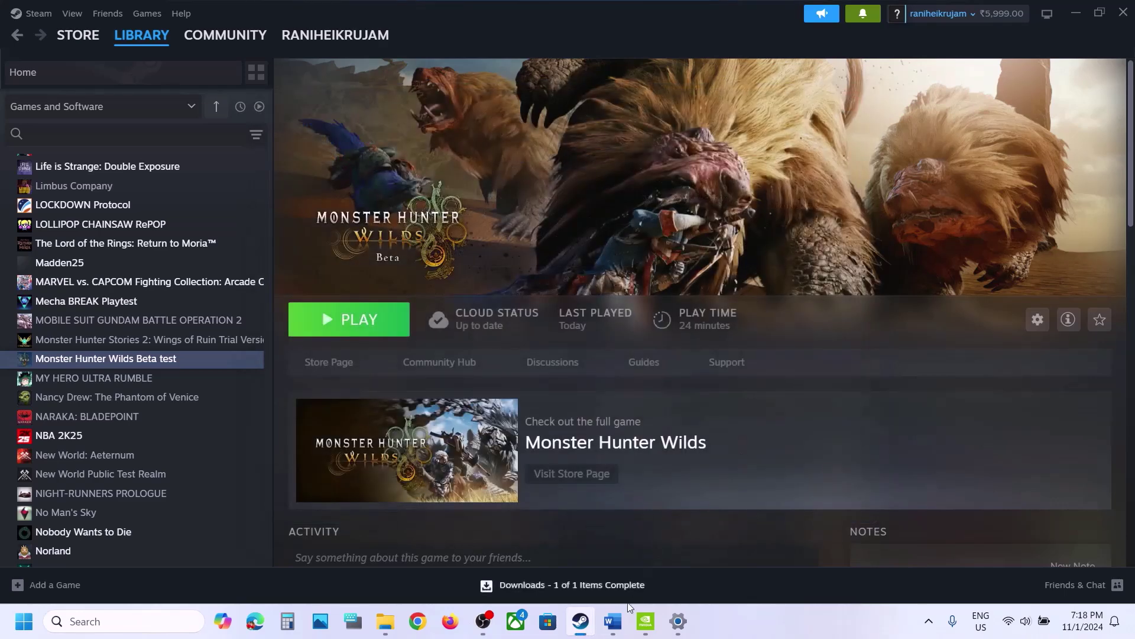
Step: Check Step 9 of the Word checklist, and in Steam set the launch options of Monster Hunter Wilds Beta test to -dx11
left_click(614, 620)
scroll(566, 468, "down", 2)
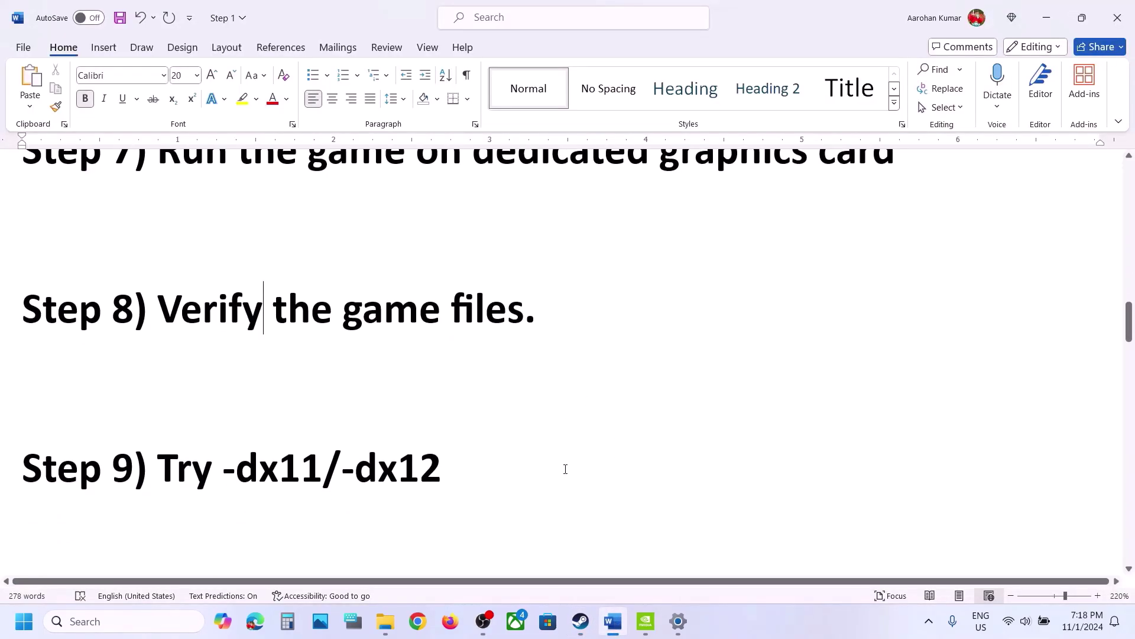
left_click(581, 621)
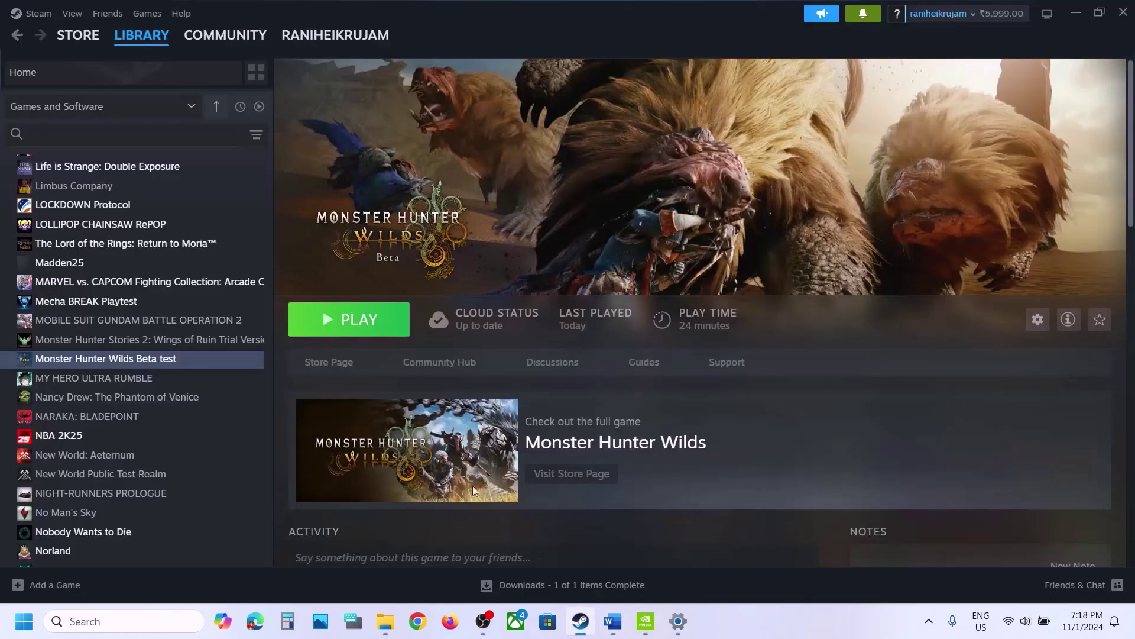
right_click(173, 363)
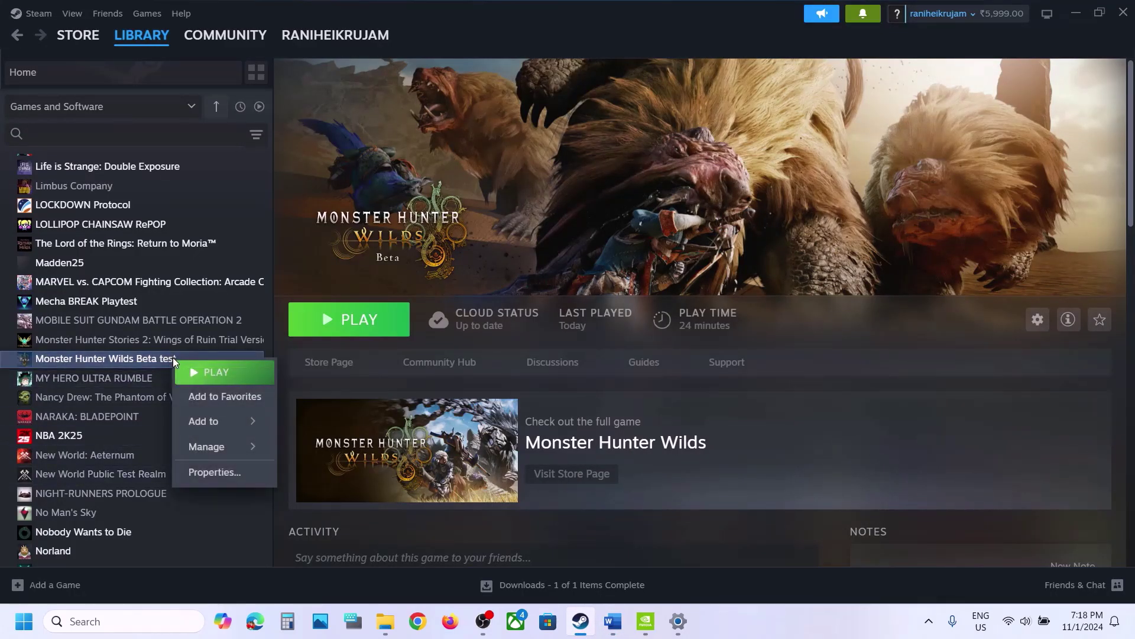
left_click(234, 472)
left_click(469, 379)
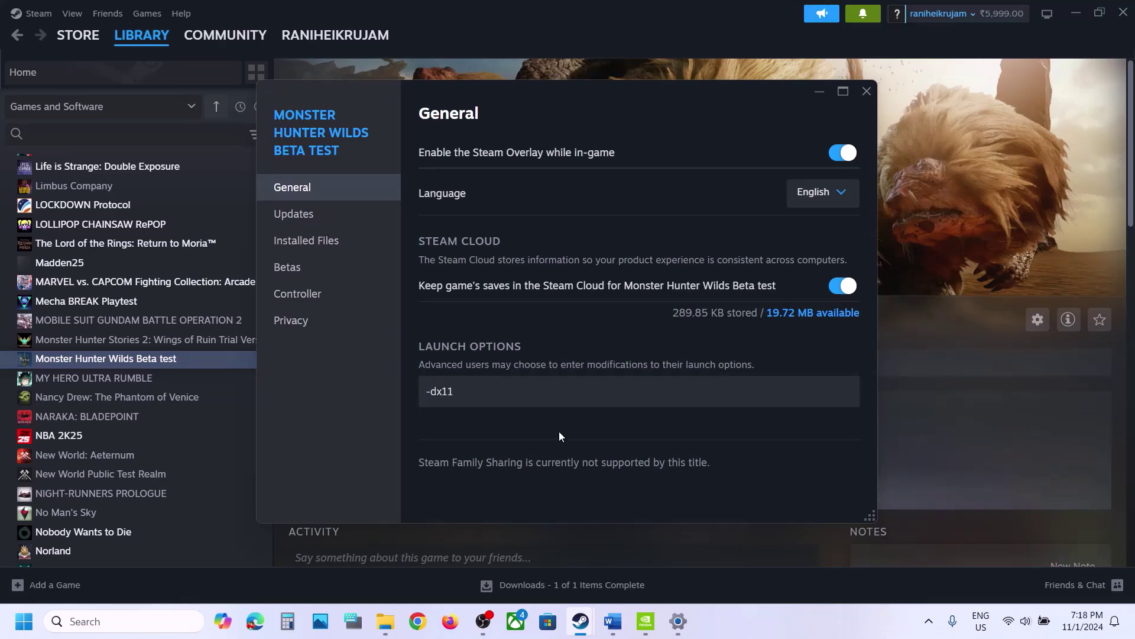
left_click(865, 93)
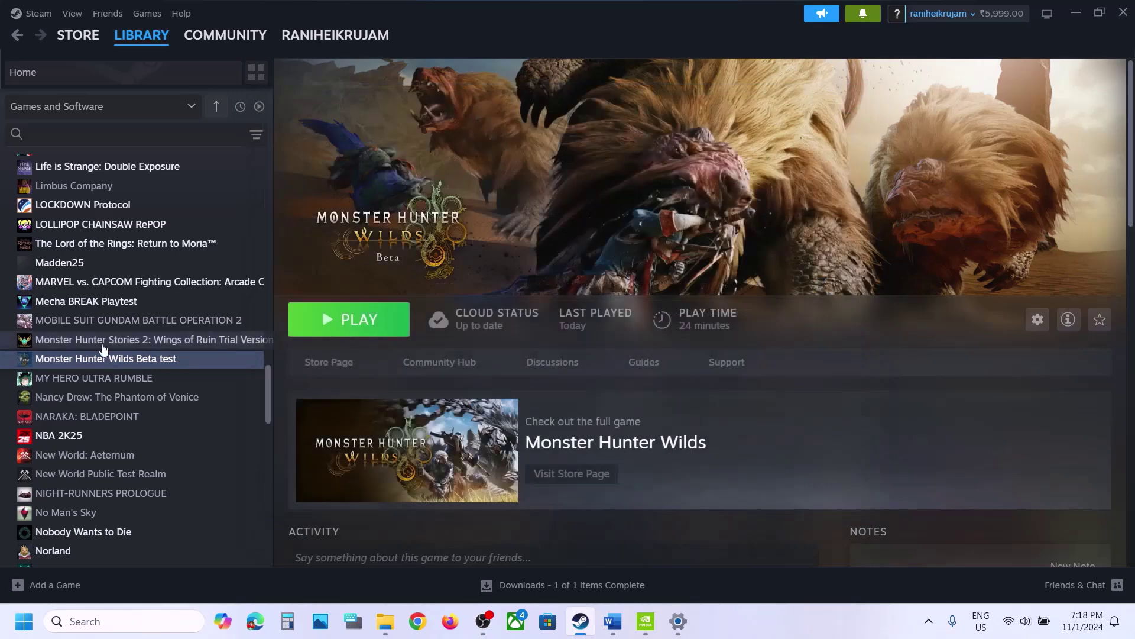
Step: Open the properties of Monster Hunter Wilds Beta test and replace its launch option with -d3d11
right_click(90, 360)
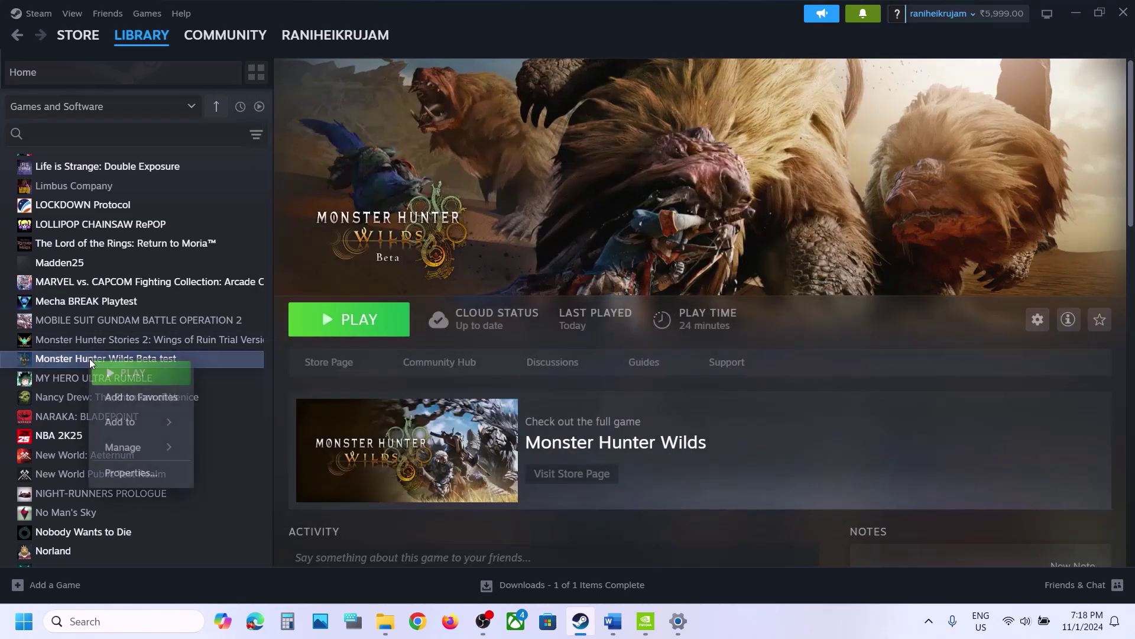
left_click(177, 474)
left_click(480, 388)
left_click_drag(480, 388, 422, 386)
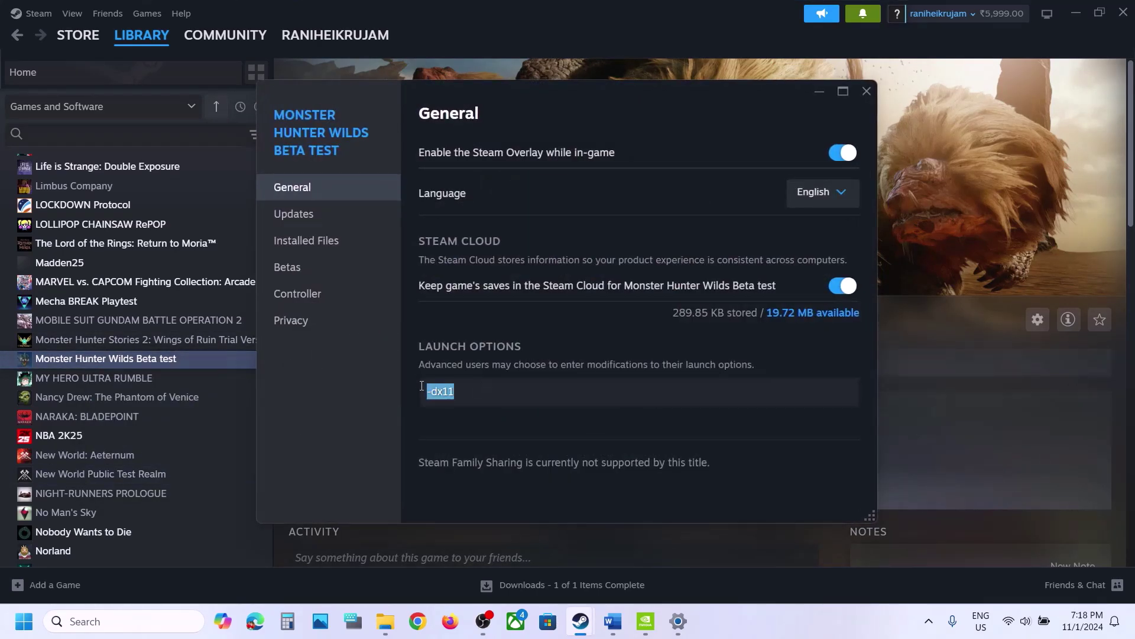
key("BackSpace")
type("-d3d11")
Step: Replace the launch option of Monster Hunter Wilds Beta test with -dx12
left_click(493, 393)
left_click_drag(493, 393, 411, 395)
key("BackSpace")
type("-dx12")
Step: Clear the launch options of Monster Hunter Wilds Beta test and close its properties
left_click(502, 396)
left_click_drag(502, 395, 424, 397)
key("BackSpace")
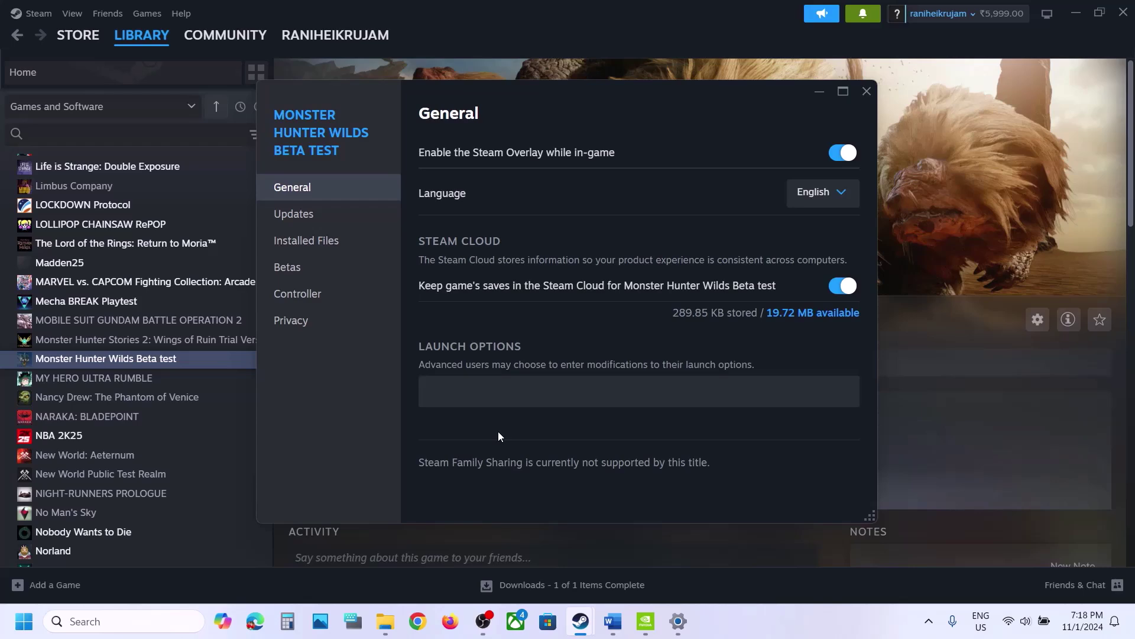
left_click(867, 91)
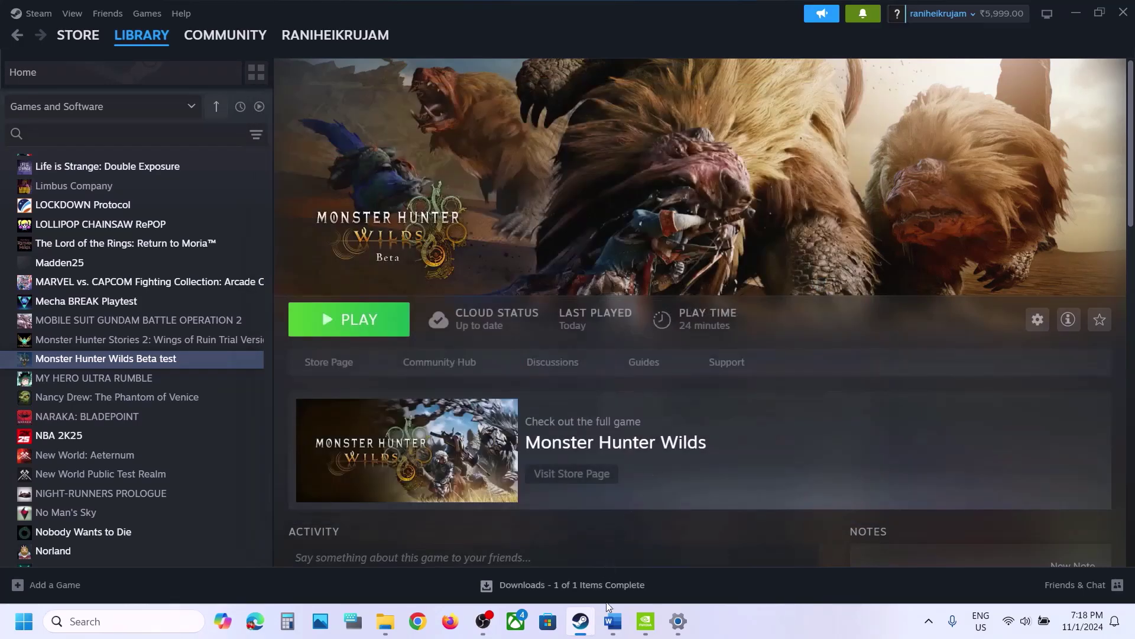
Step: Check Step 10 of the Word checklist, and in Windows Settings check for Windows updates
left_click(611, 623)
scroll(545, 420, "down", 5)
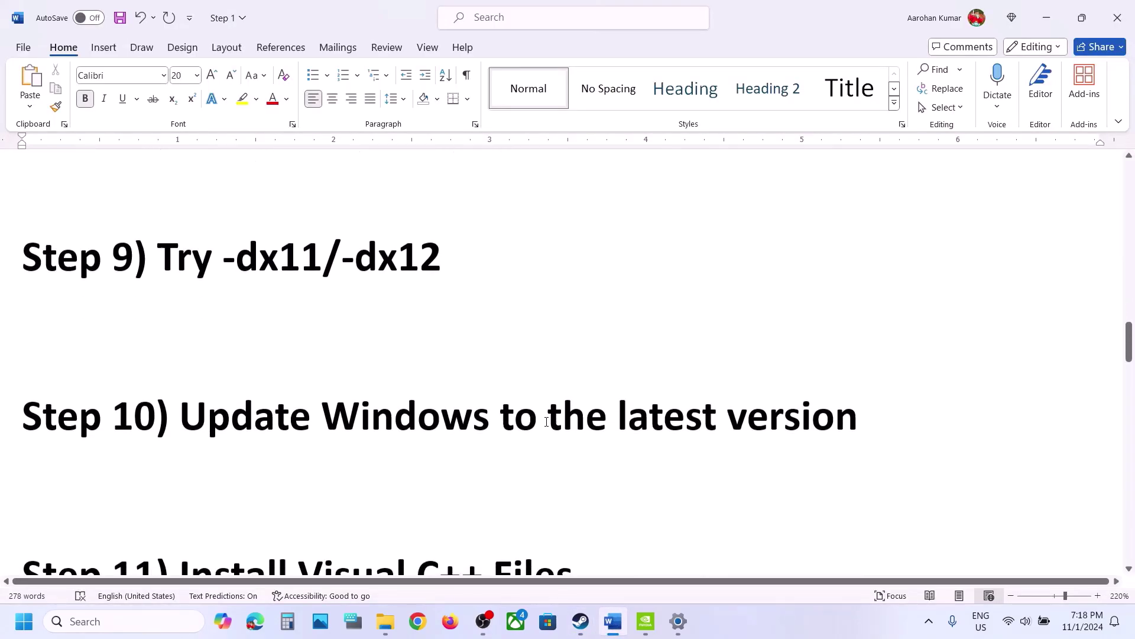
left_click_drag(349, 392, 747, 442)
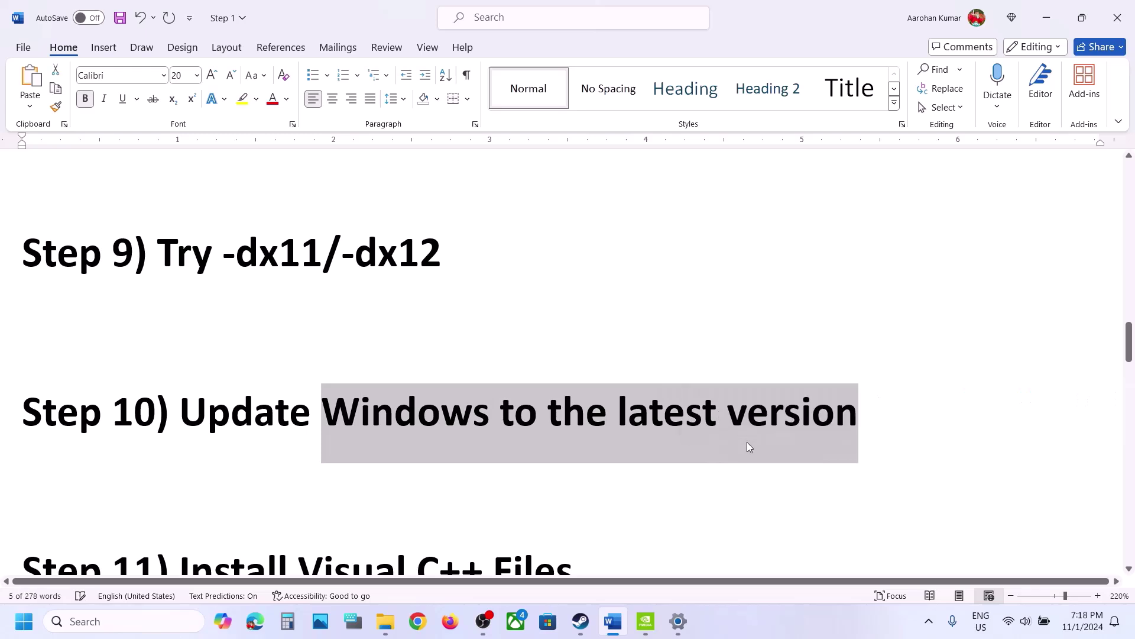
key("alt+Tab")
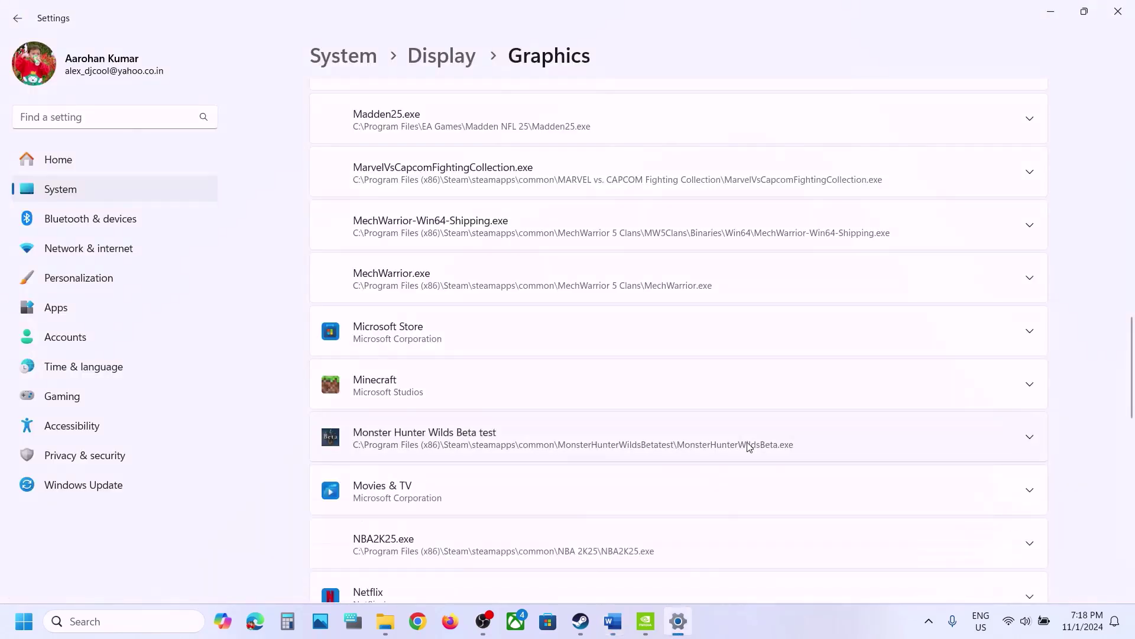
left_click(79, 488)
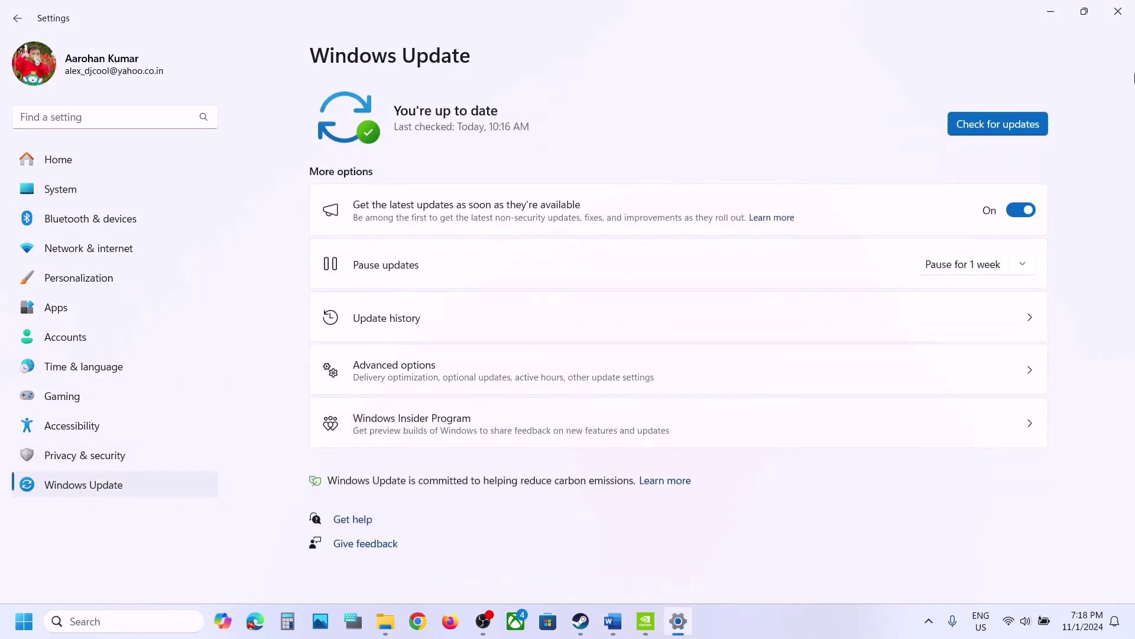
left_click(1009, 118)
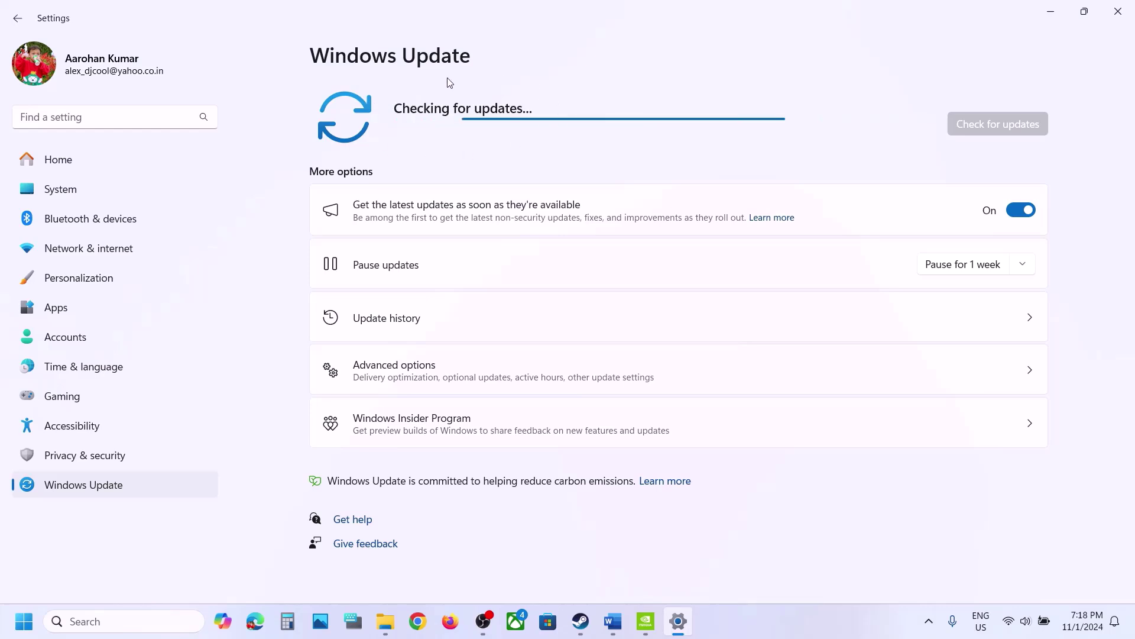
Step: View the computer's power options without restarting, and leave the Start menu
left_click(24, 621)
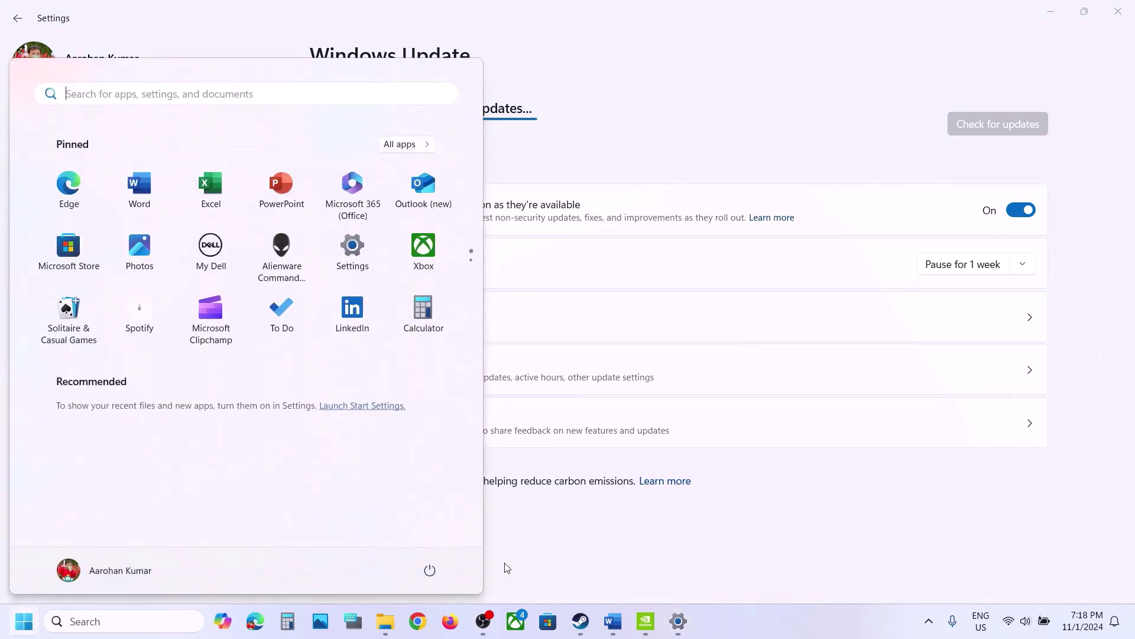
left_click(430, 570)
left_click(650, 570)
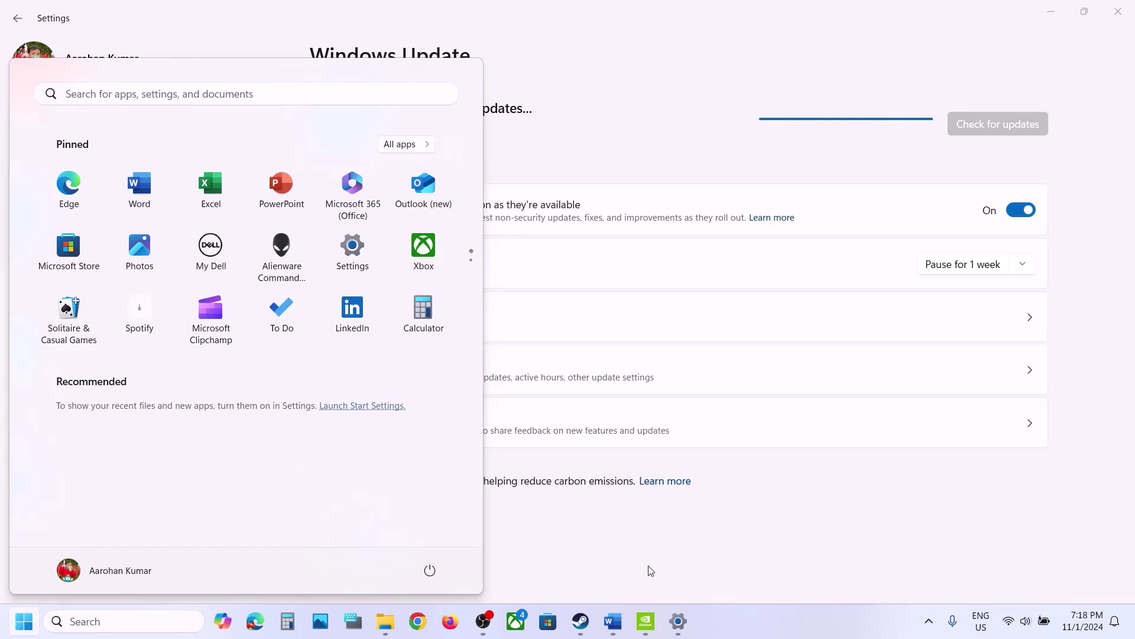
left_click(581, 621)
left_click(645, 622)
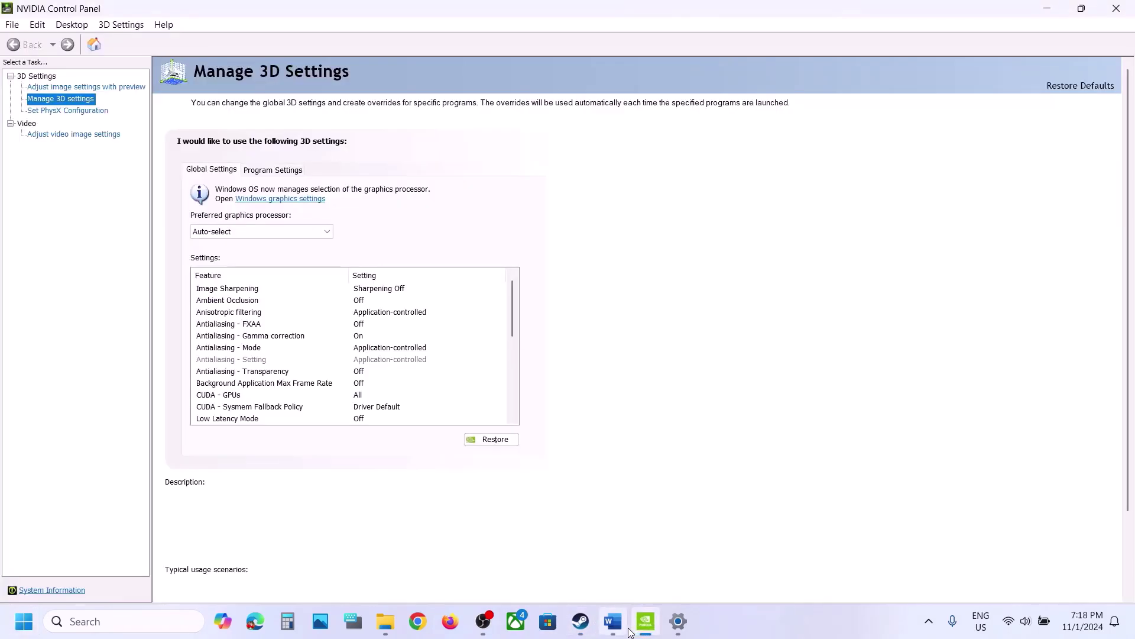
Step: Copy the Visual C++ download link from Step 11 of the Word checklist and open it in Chrome
left_click(613, 622)
scroll(480, 457, "down", 3)
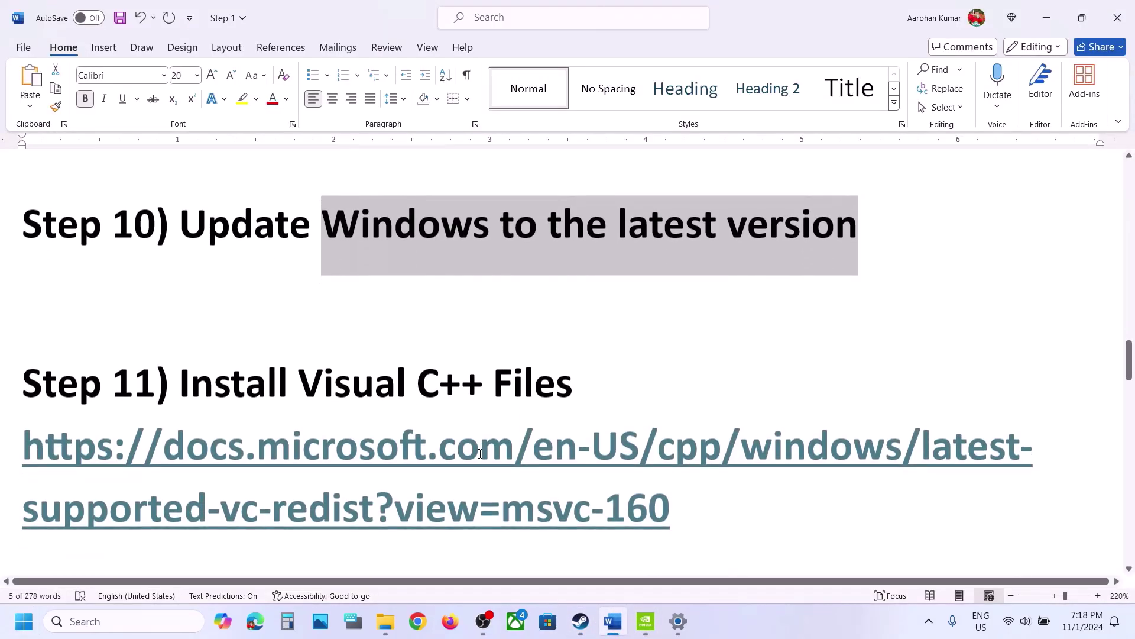
left_click_drag(707, 496, 19, 453)
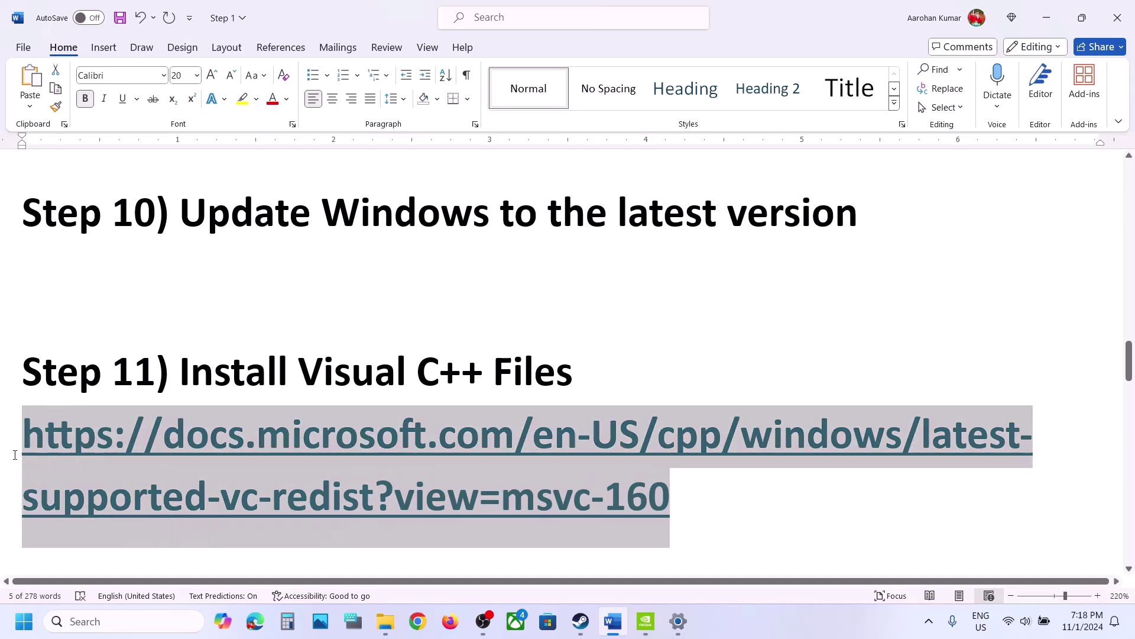
key("ctrl+c")
left_click(418, 621)
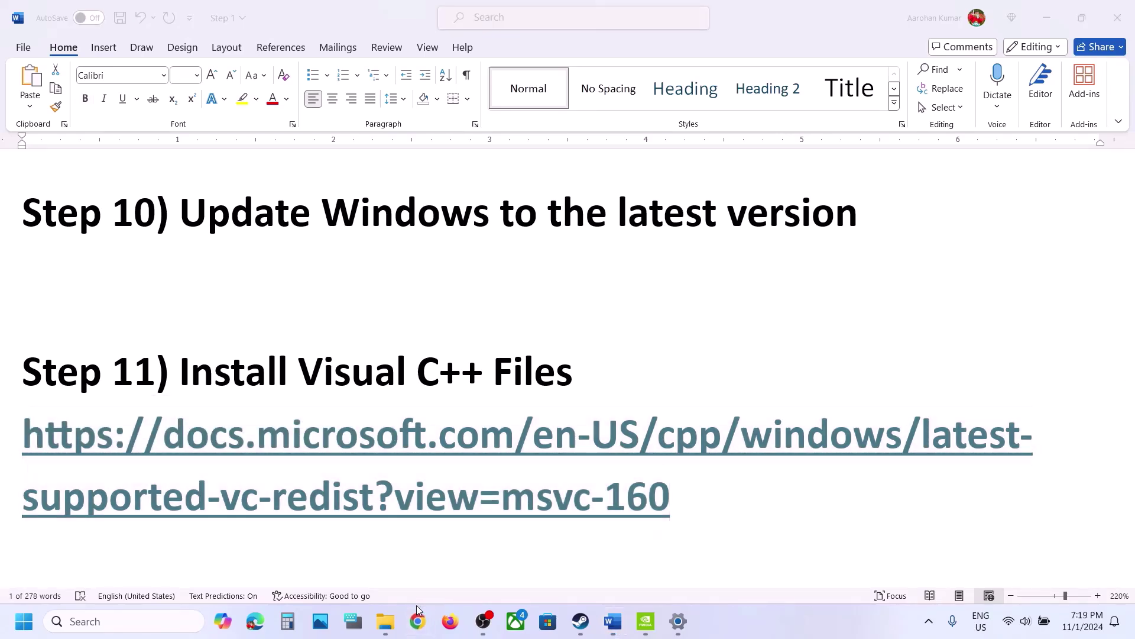
key("ctrl+v")
key("Return")
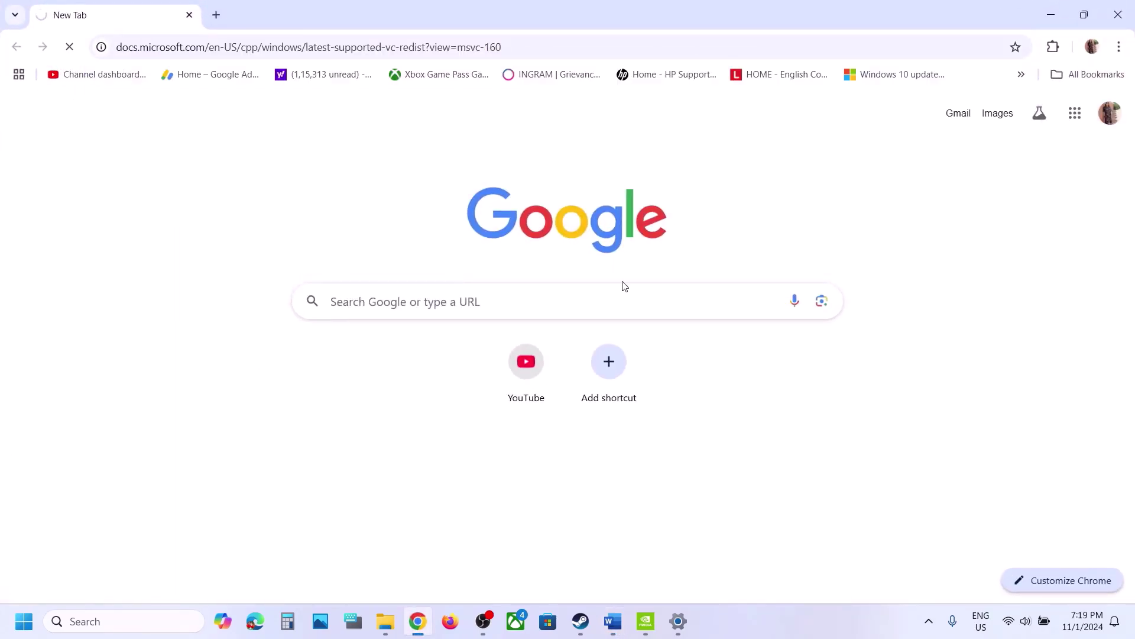
Step: Download the X86 Visual C++ 2015-2022 Redistributable from the architecture table and run its installer's repair
scroll(506, 381, "down", 10)
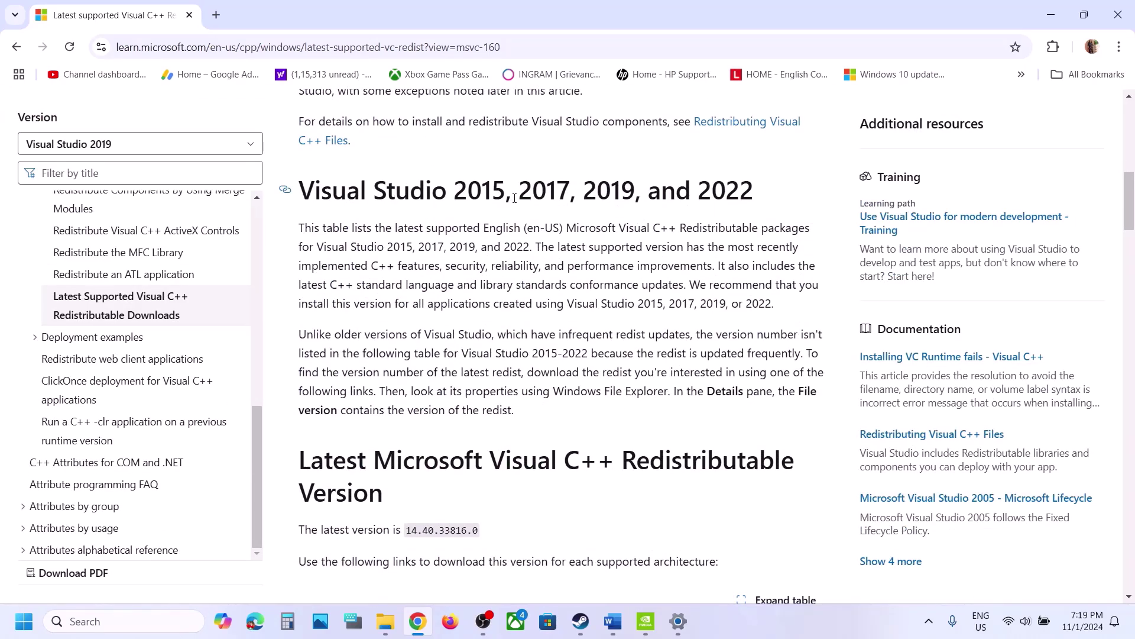
scroll(633, 197, "down", 7)
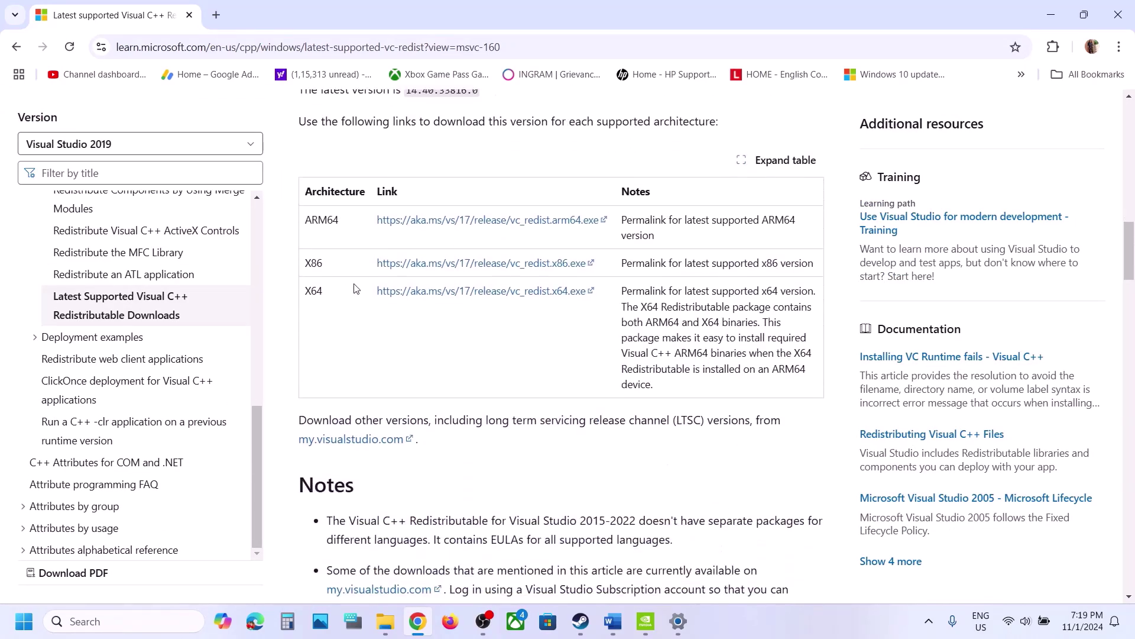
double_click(314, 264)
left_click_drag(316, 294, 422, 270)
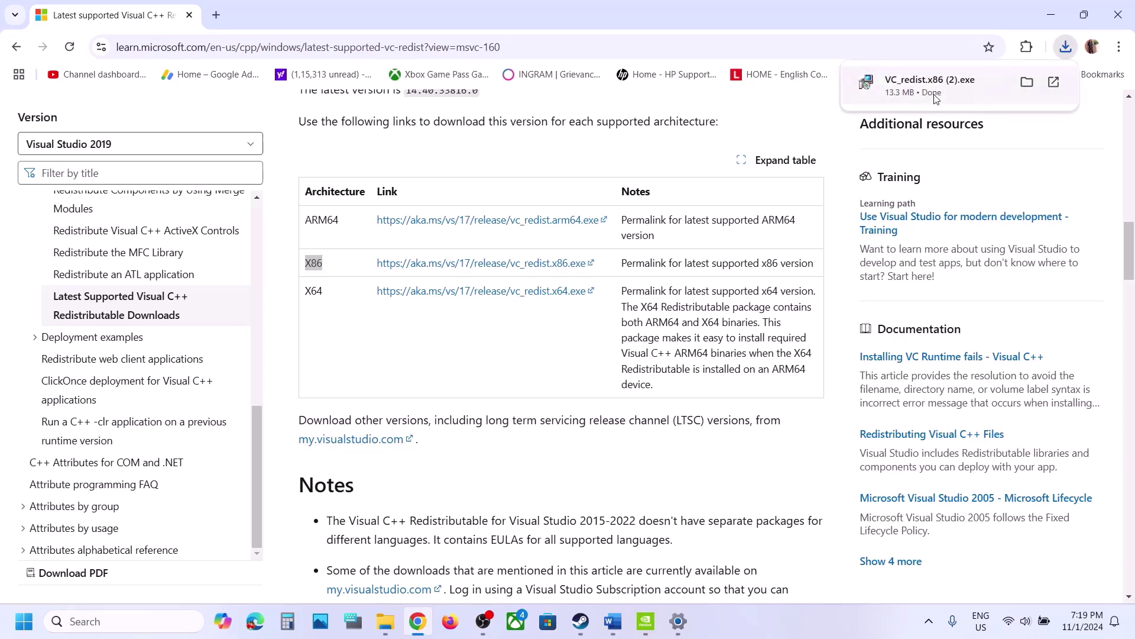
left_click(936, 99)
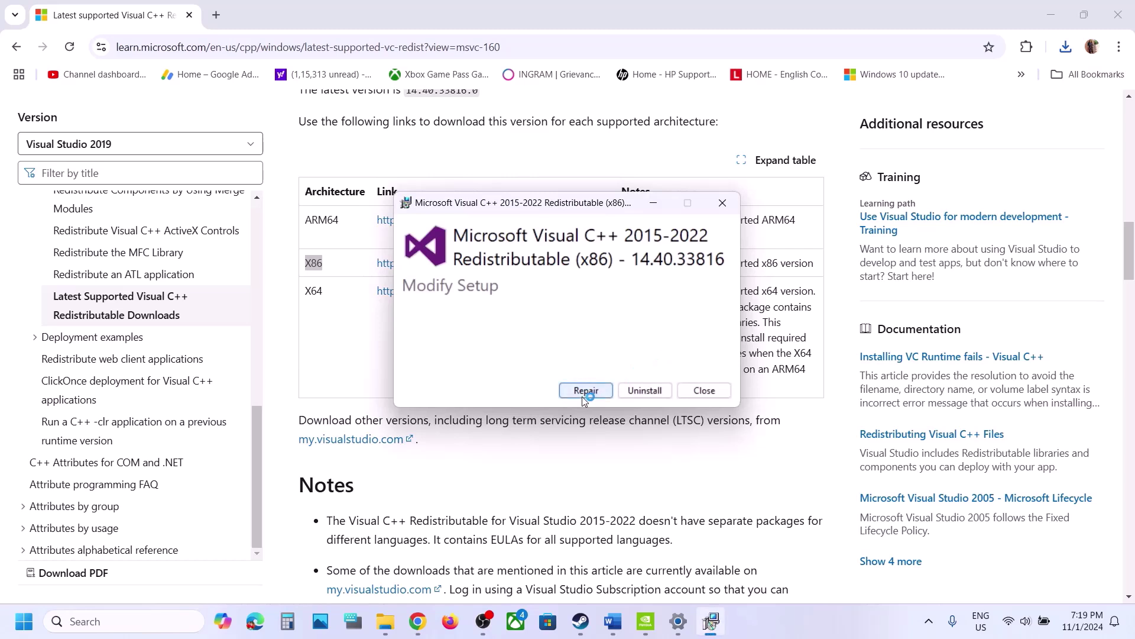
left_click(586, 391)
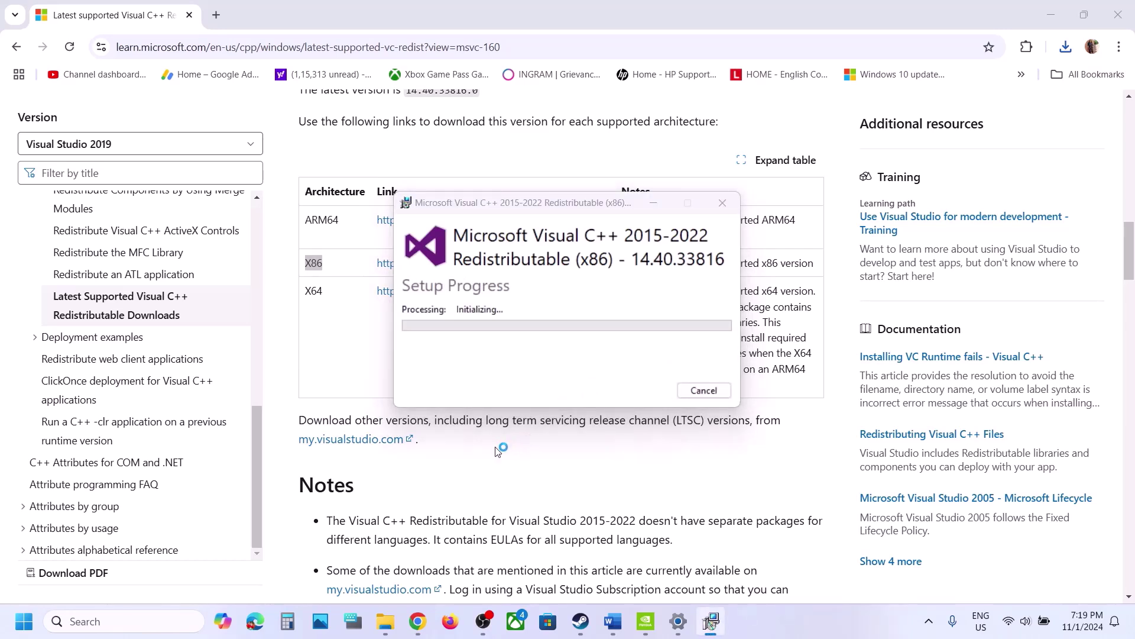
Step: Download and repair the X64 Visual C++ 2015-2022 Redistributable, and move the x86 installer window aside to check both setups
double_click(304, 293)
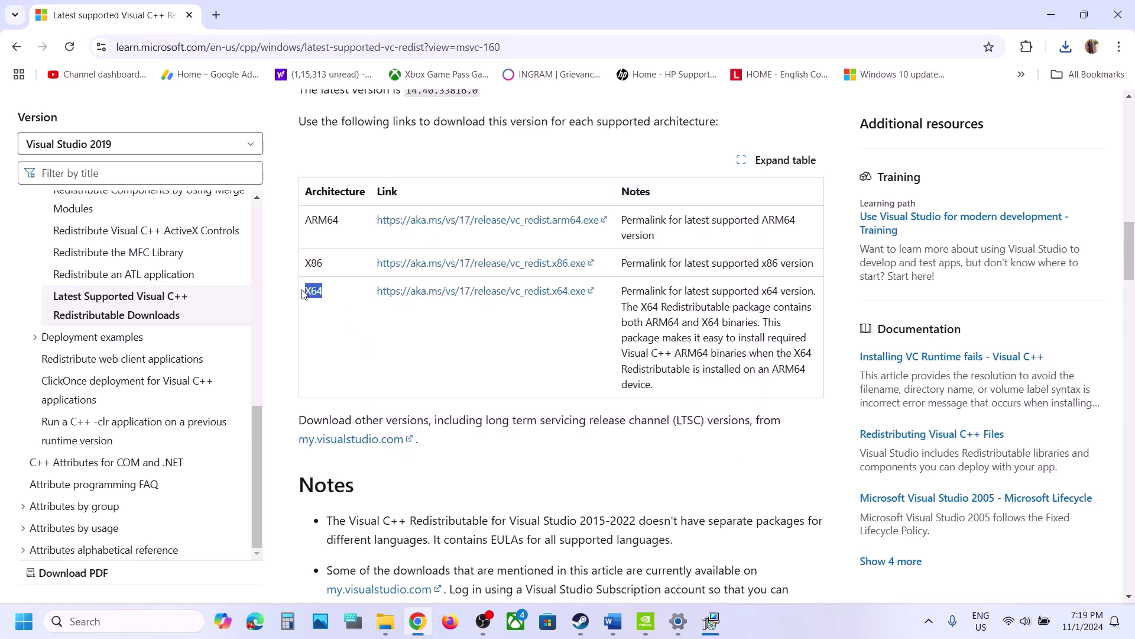
left_click(444, 302)
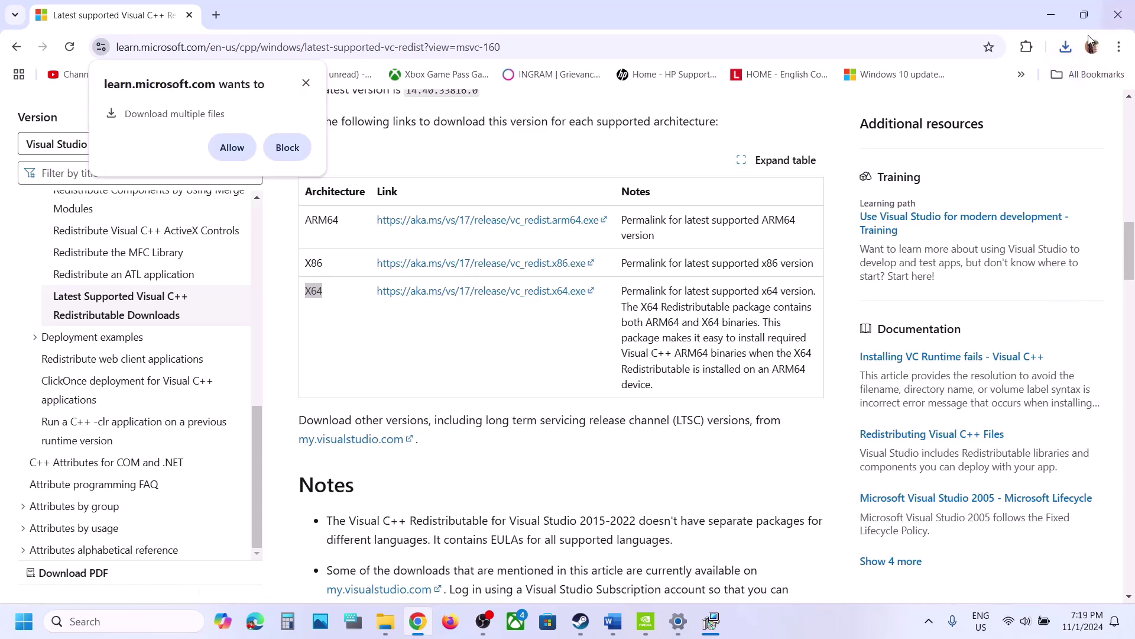
left_click(1065, 47)
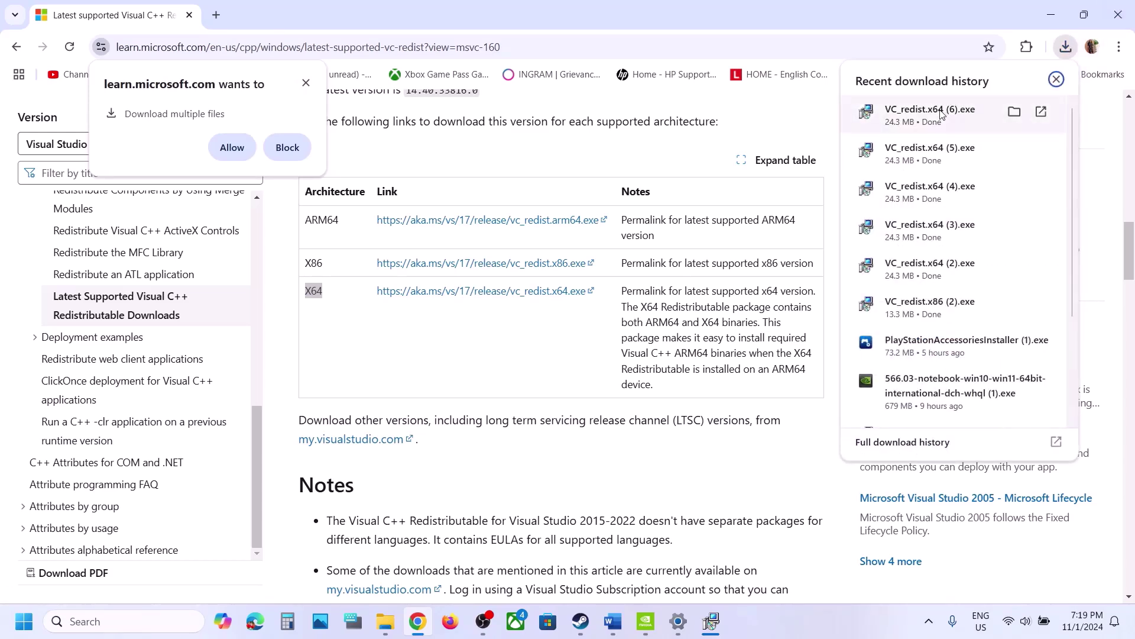
left_click(941, 113)
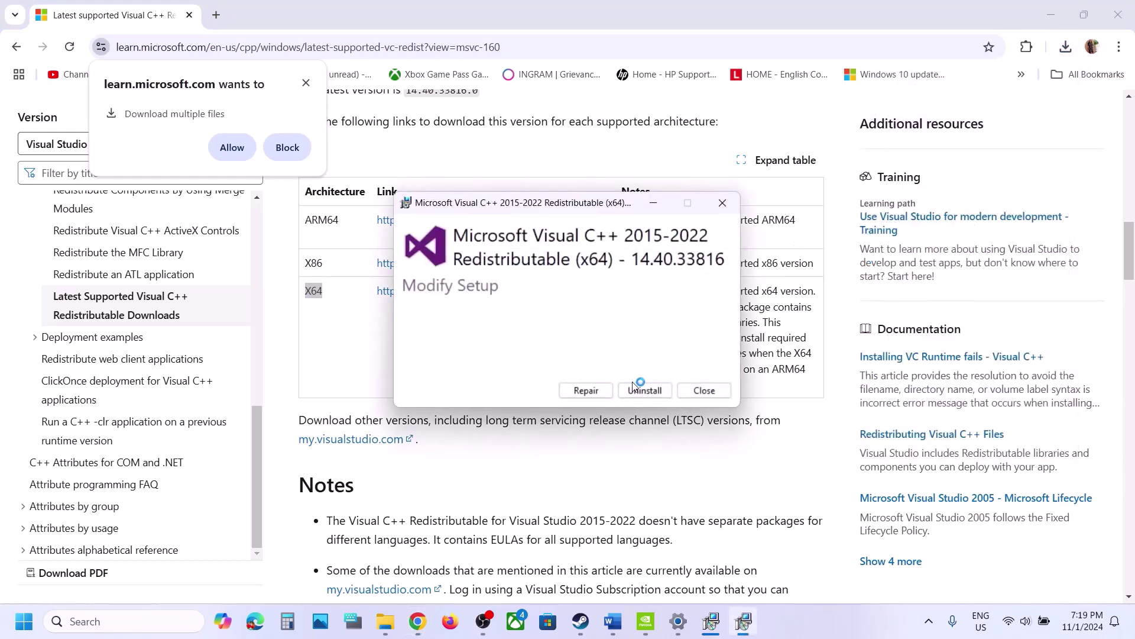
left_click(587, 390)
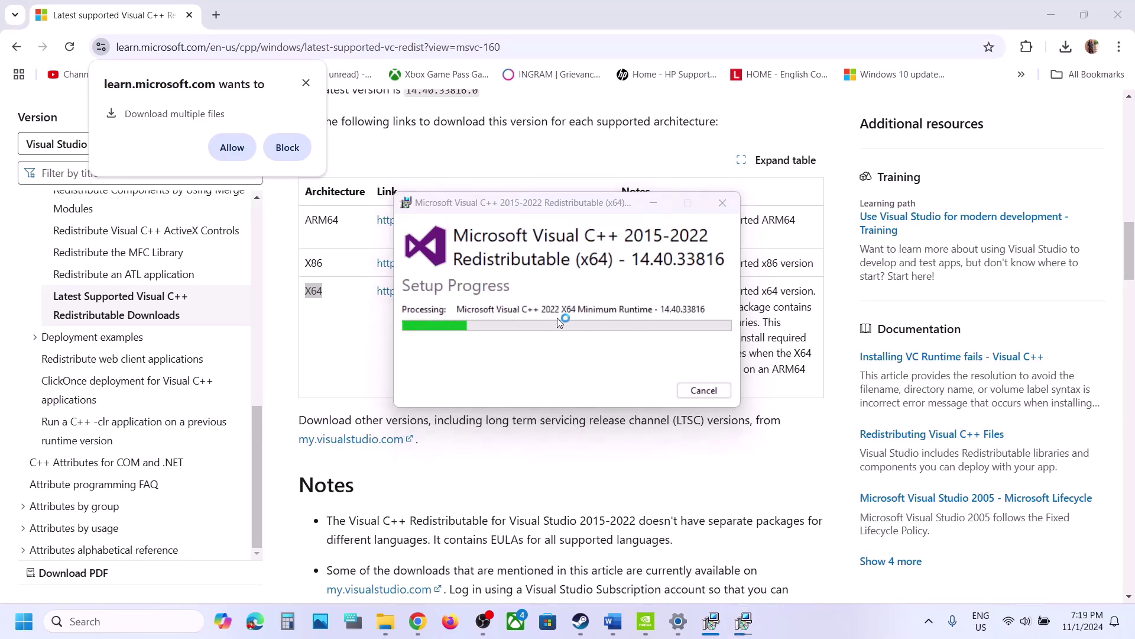
left_click(715, 624)
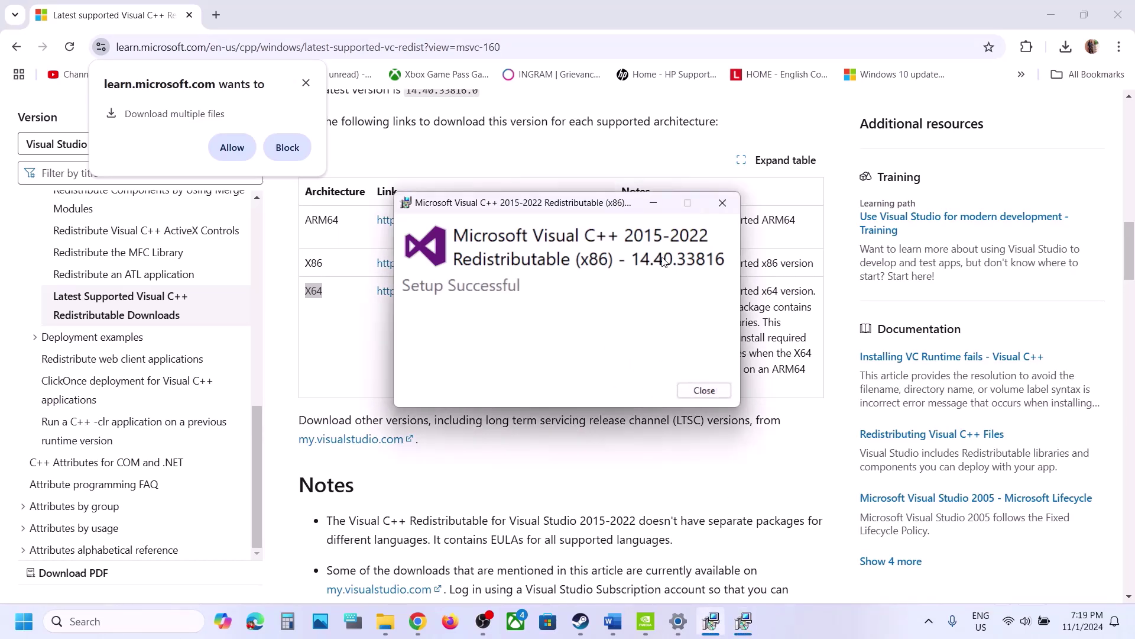
left_click_drag(630, 212, 392, 241)
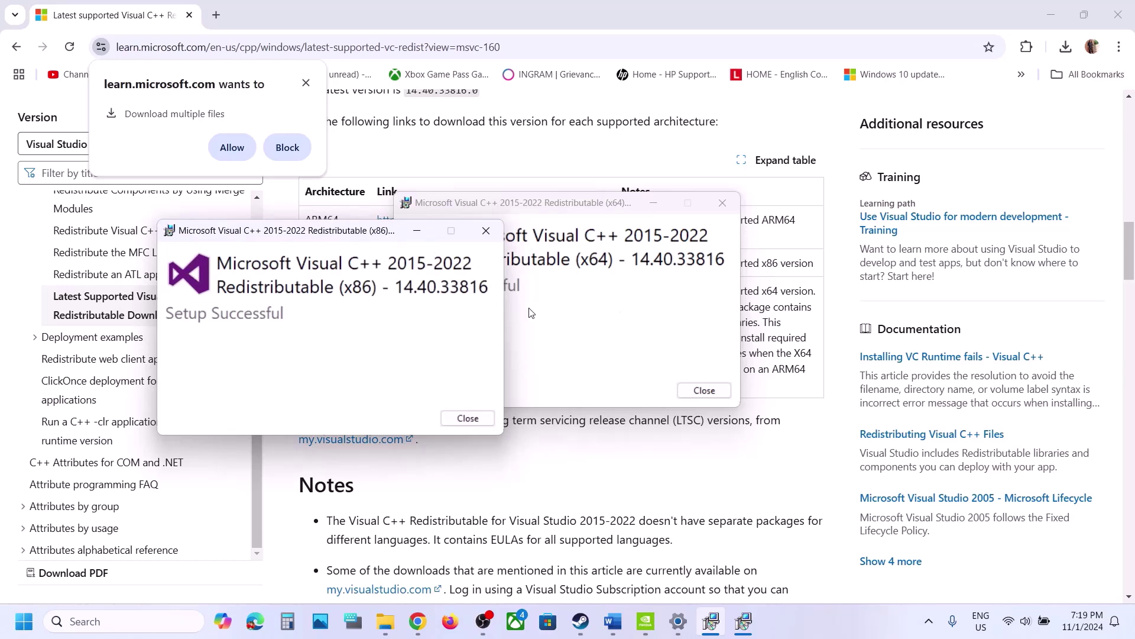
Step: View the Restart choice in the Start menu's power options without restarting the computer
left_click(28, 622)
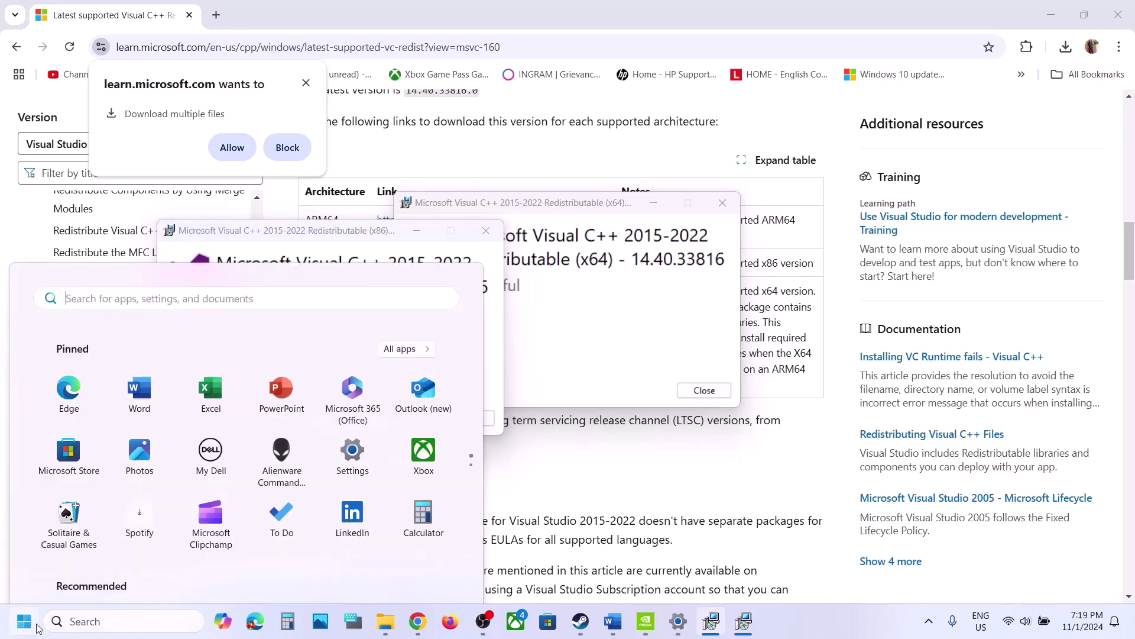
left_click(428, 570)
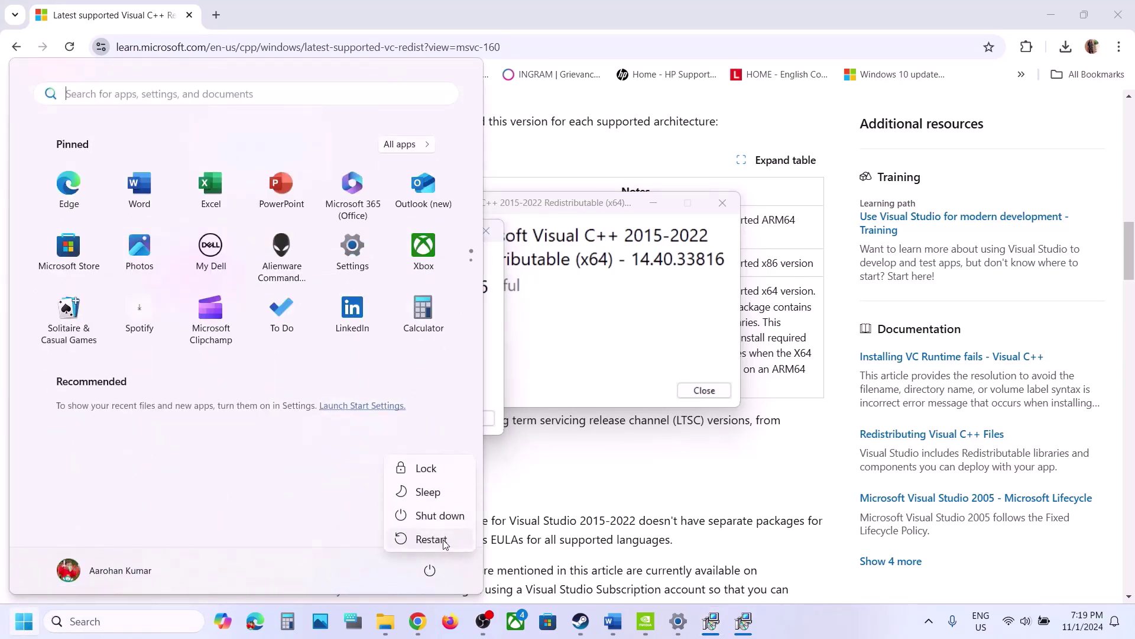
left_click(594, 623)
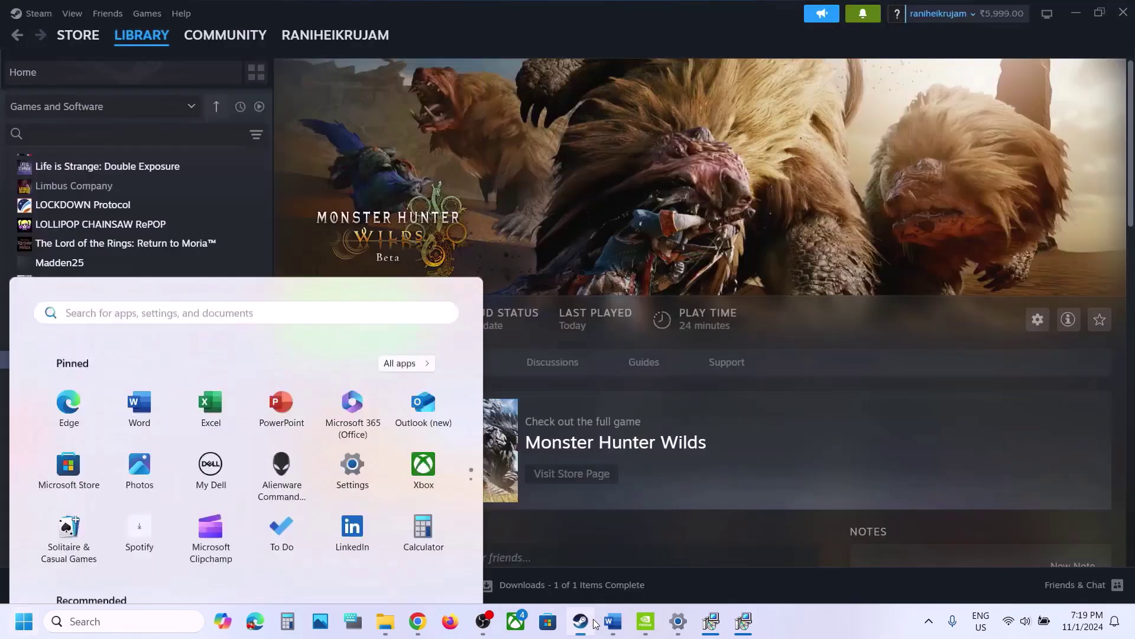
left_click(645, 621)
Step: Switch to the Word checklist and read Step 12 about unplugging external devices, highlighting its opening lines
left_click(613, 621)
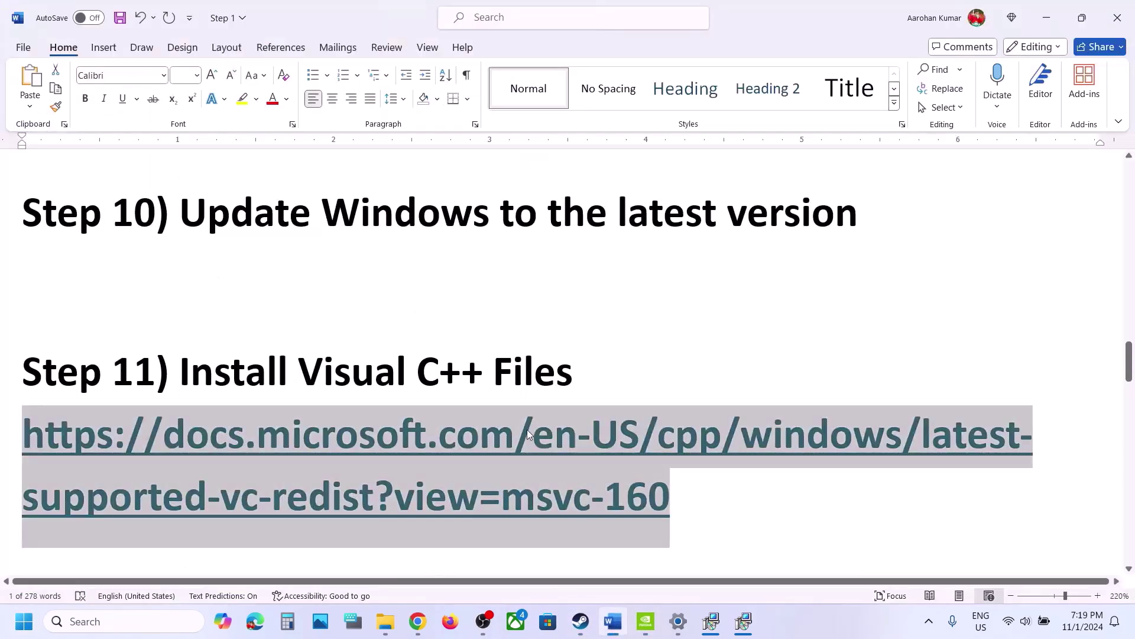
scroll(528, 434, "down", 5)
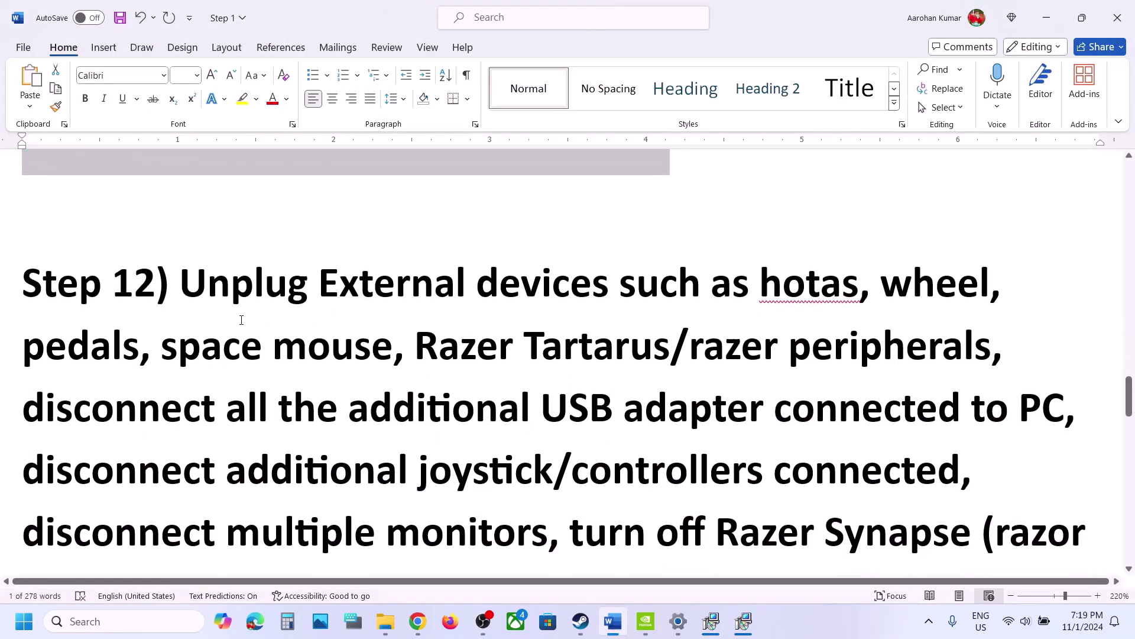
left_click_drag(180, 291, 971, 414)
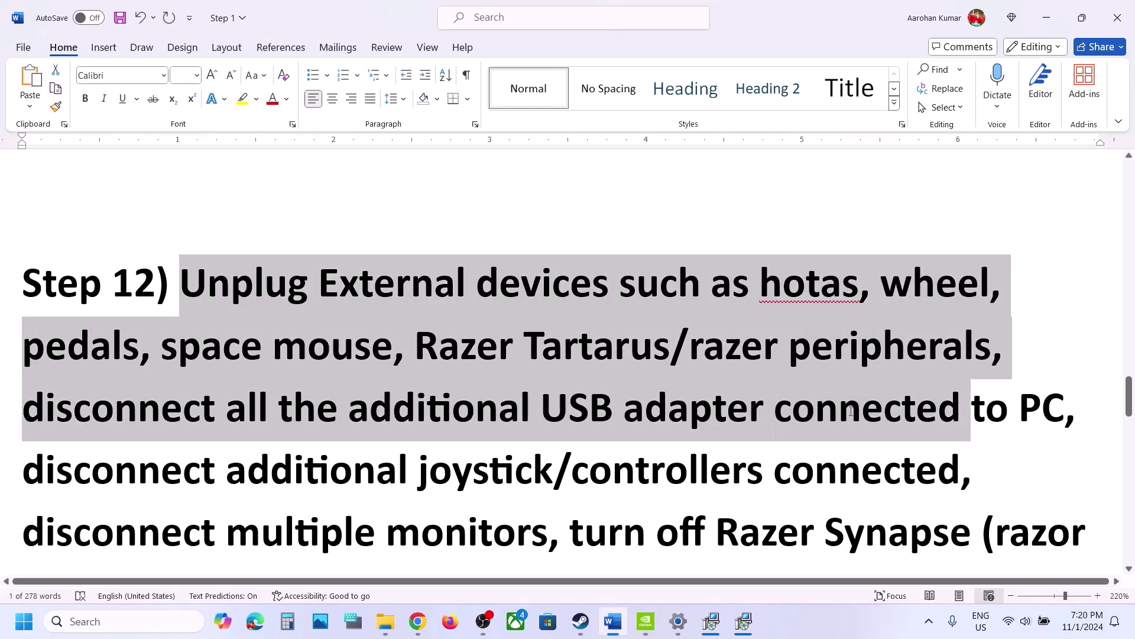
scroll(542, 367, "down", 2)
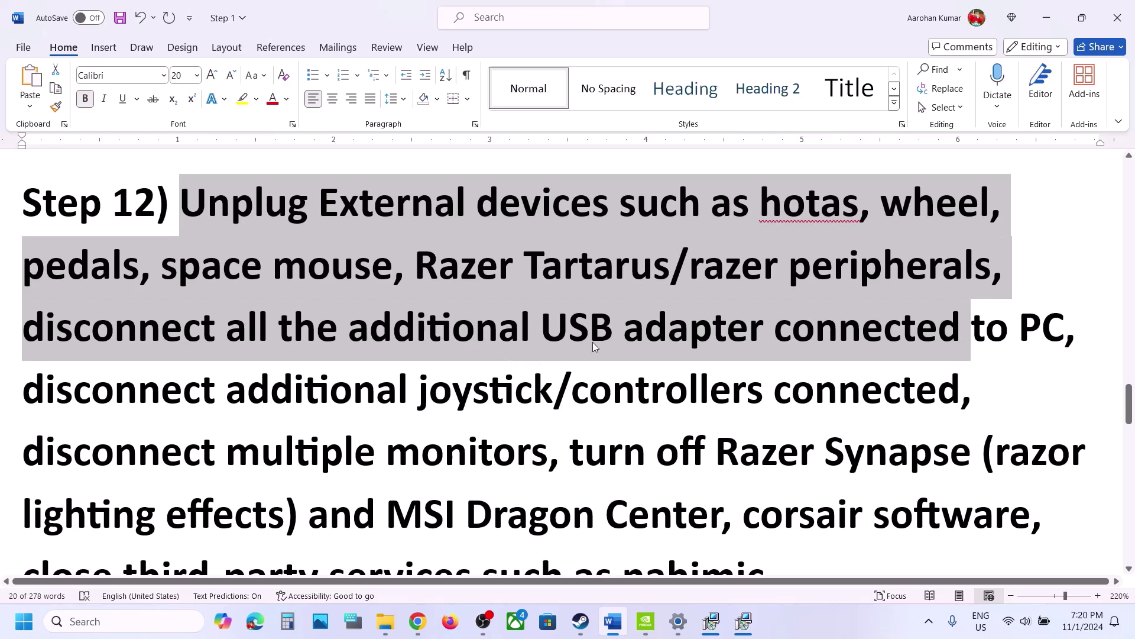
Step: Read on in Step 12, highlighting the advice on extra controllers, multiple monitors, Razer Synapse, third-party services and disabling Steam Overlay
scroll(207, 296, "down", 3)
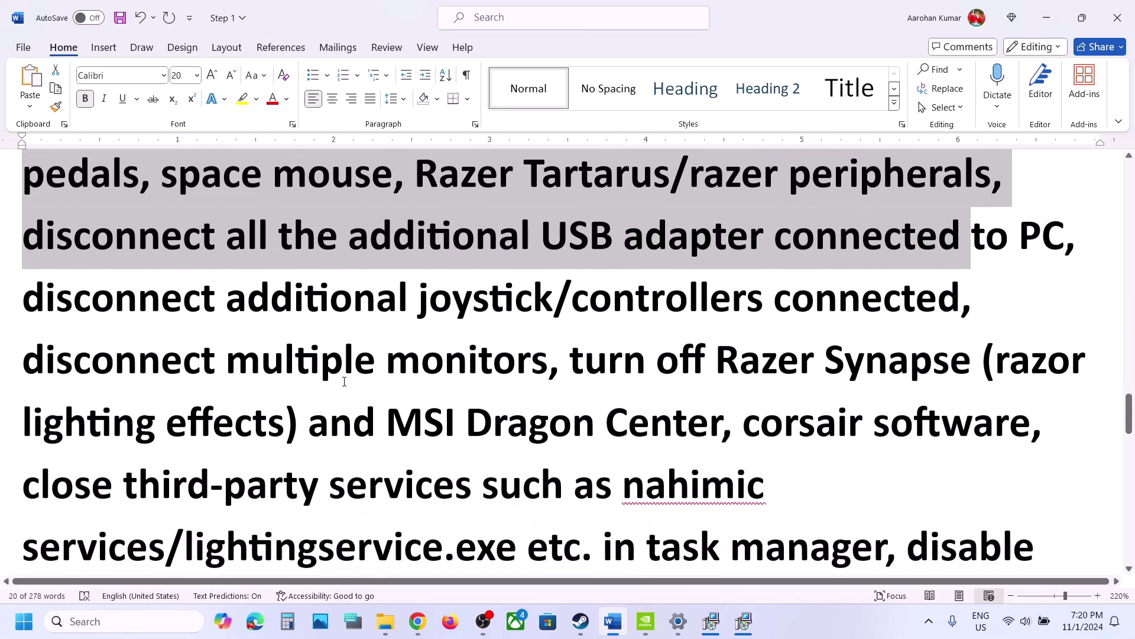
left_click_drag(179, 294, 864, 325)
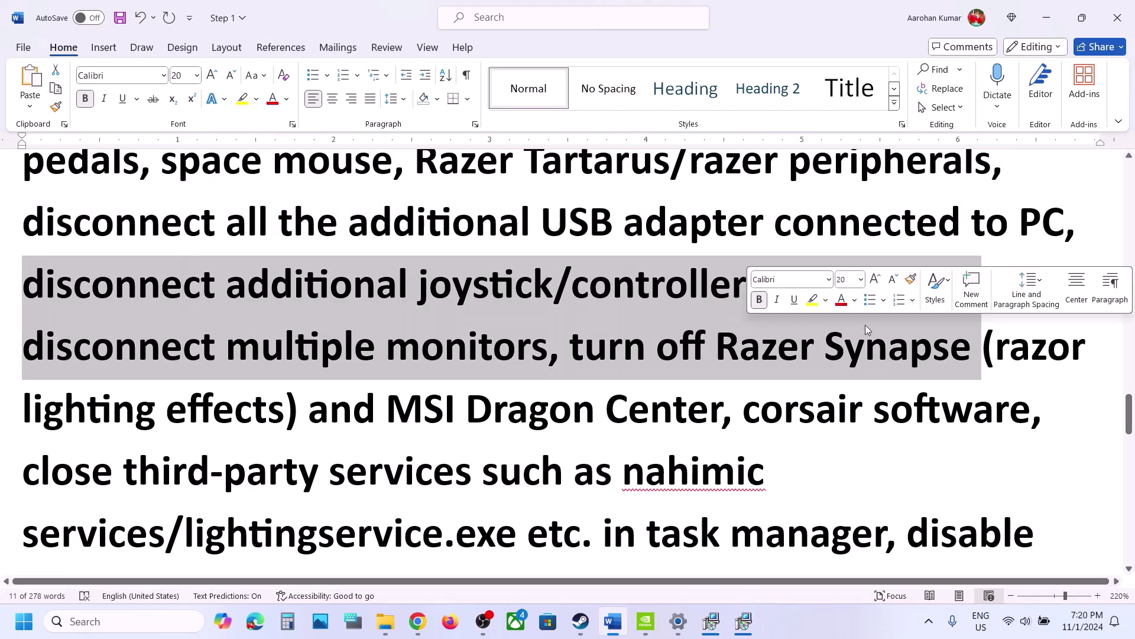
left_click(228, 364)
left_click_drag(46, 355, 548, 354)
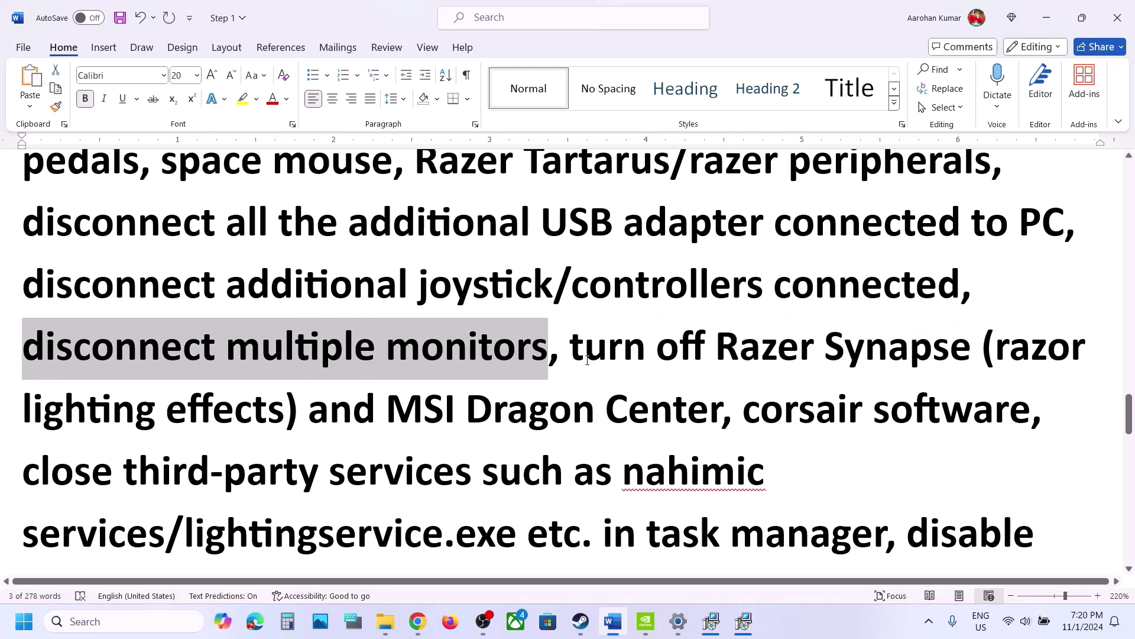
left_click_drag(617, 364, 825, 536)
scroll(996, 396, "down", 3)
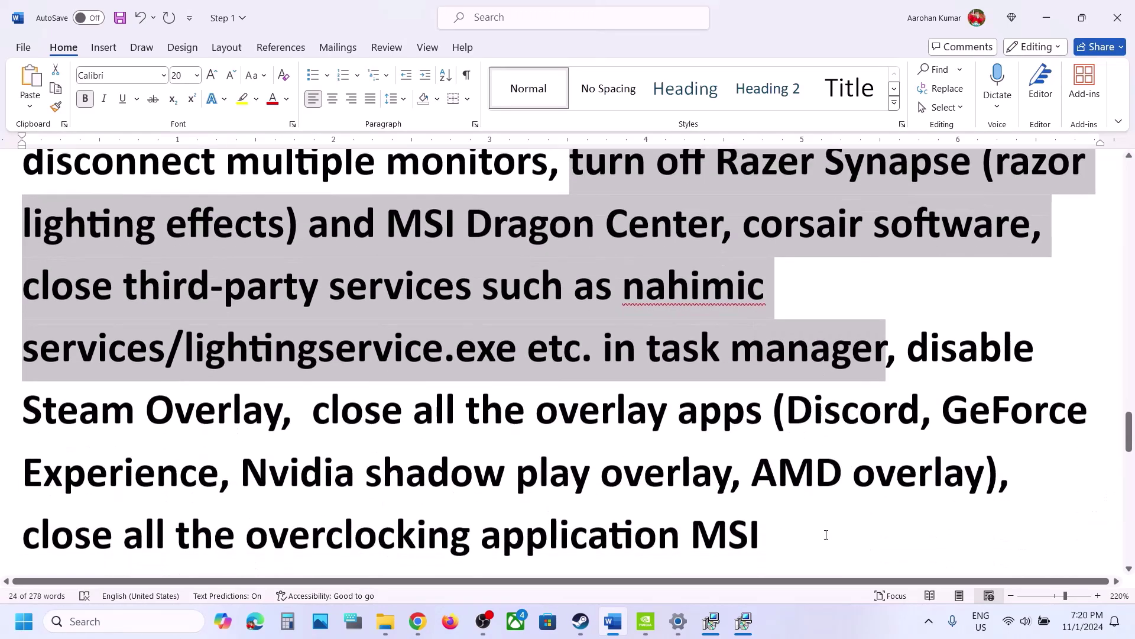
left_click_drag(914, 346, 466, 408)
Step: Switch to Steam and turn off the in-game Steam Overlay in the properties of Monster Hunter Wilds Beta test
left_click(580, 621)
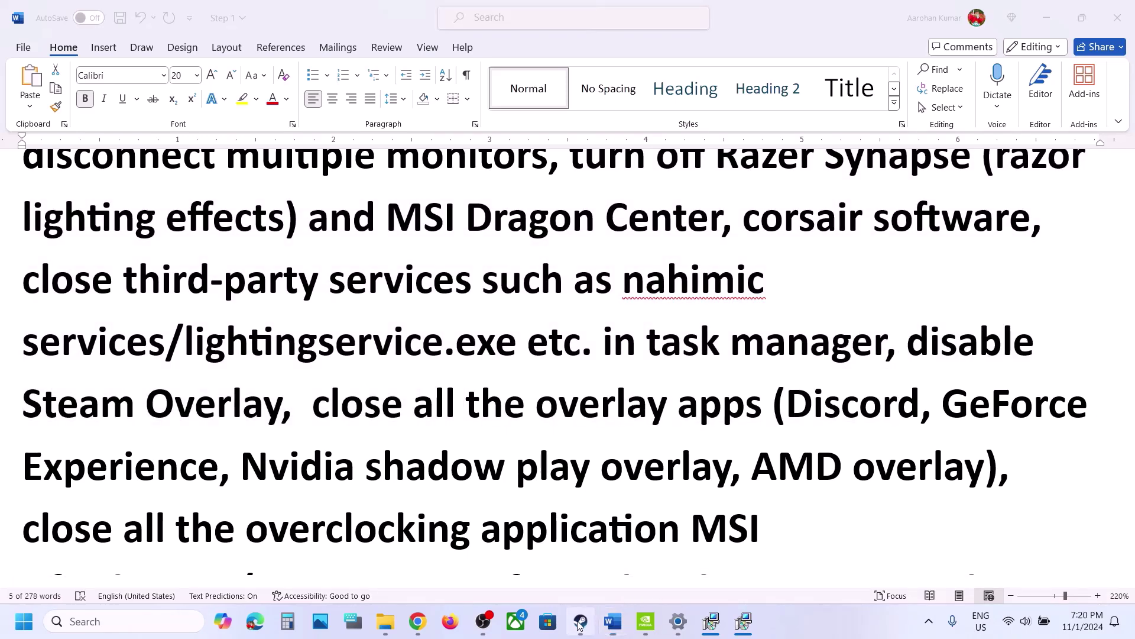
right_click(148, 363)
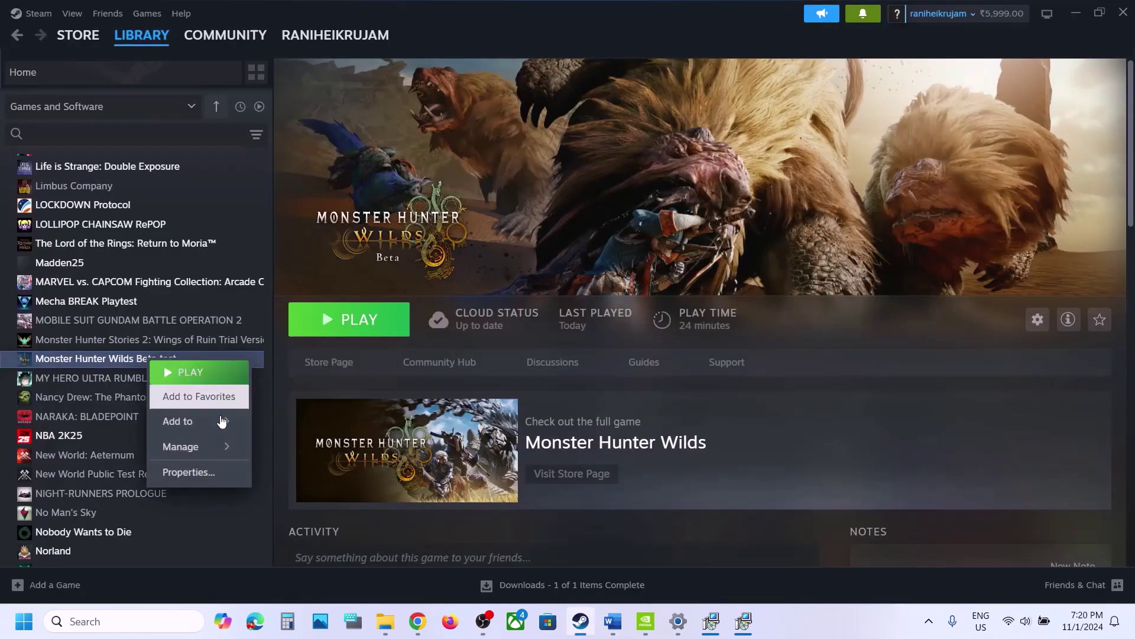
left_click(223, 471)
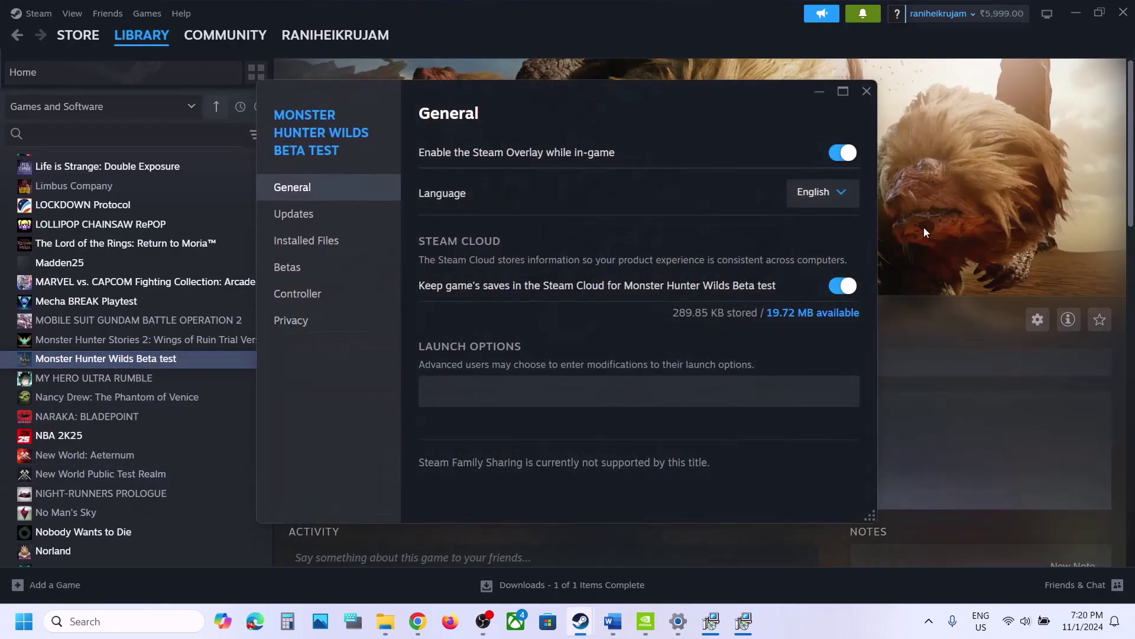
left_click(843, 153)
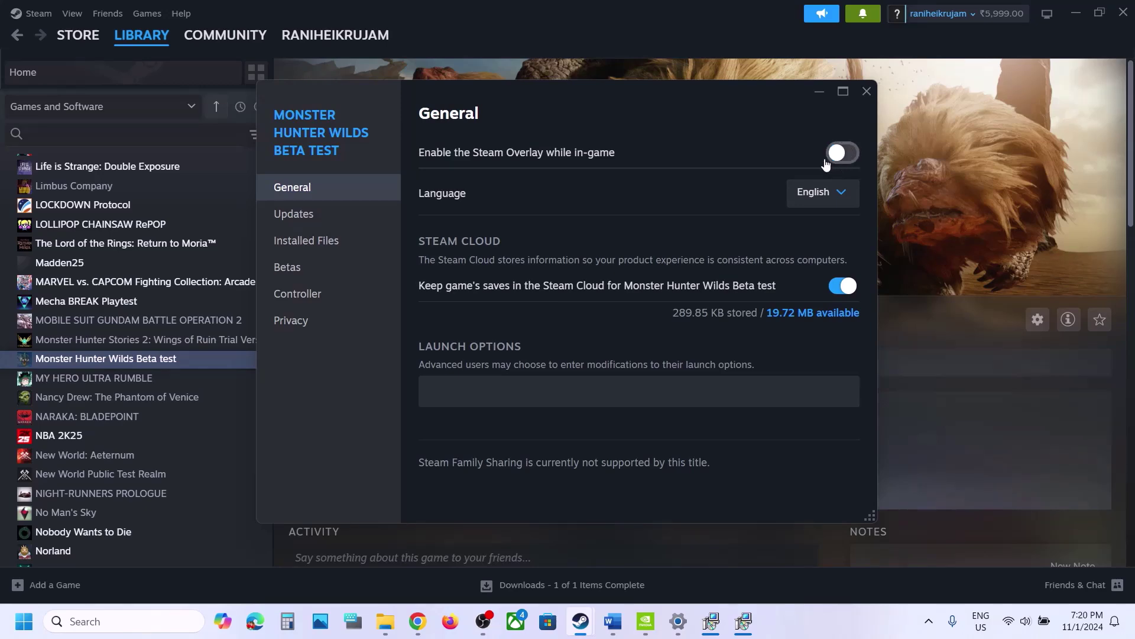
left_click(866, 92)
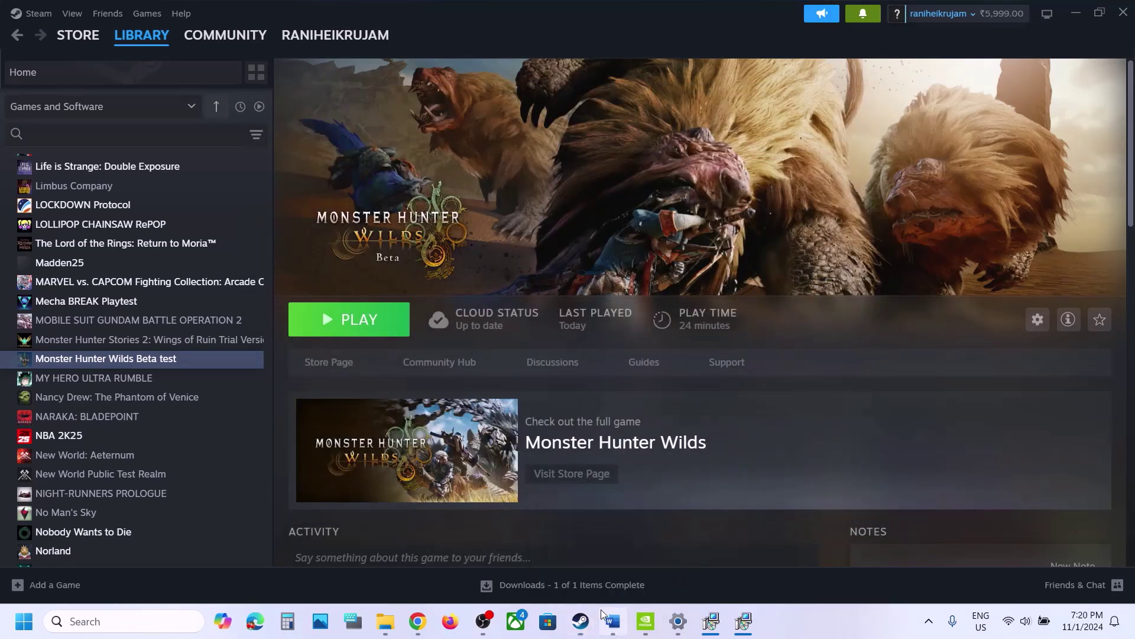
Step: Return to the Word checklist and read the rest of Step 12, highlighting the overlay apps, overclocking applications and undervolt removal
left_click(603, 612)
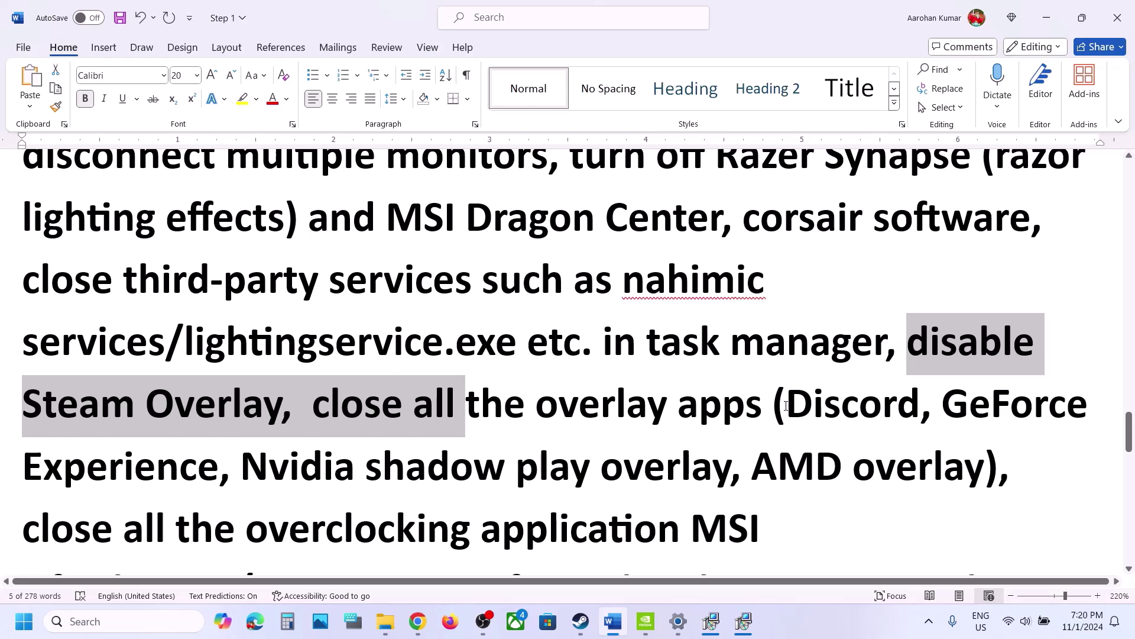
left_click_drag(786, 405, 920, 418)
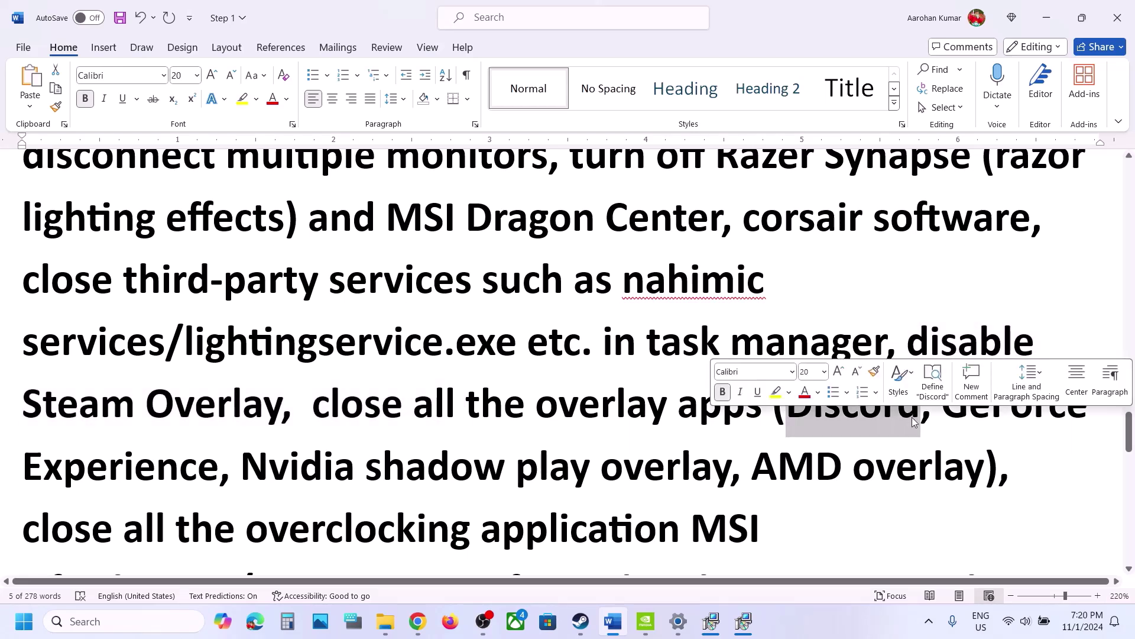
left_click(949, 412)
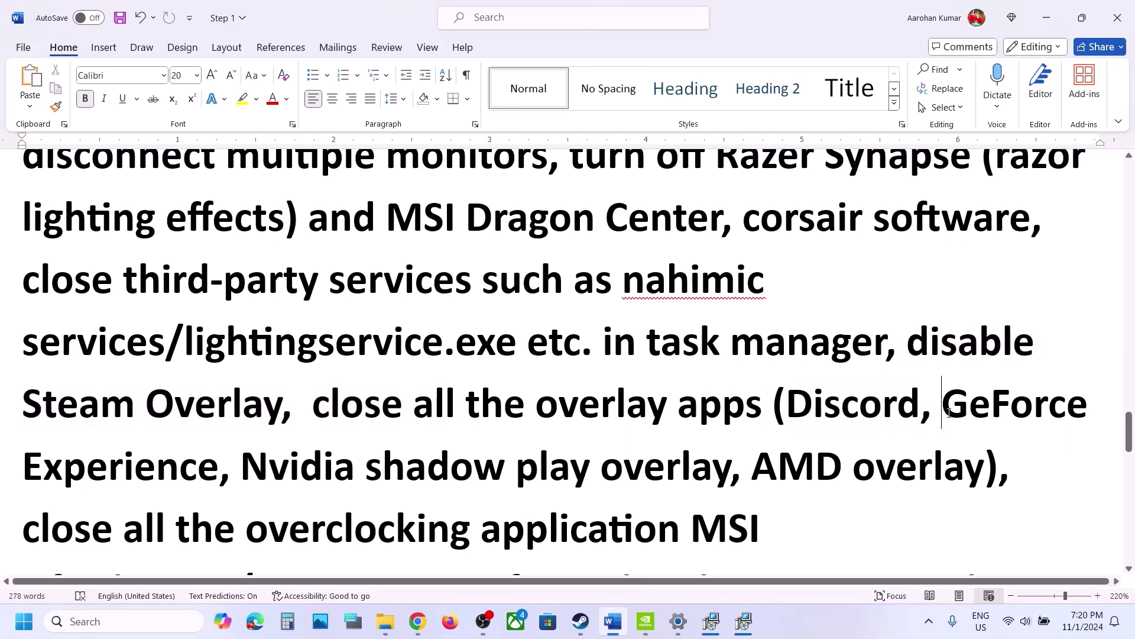
left_click_drag(949, 412, 215, 440)
key("Right")
left_click_drag(322, 412, 739, 428)
scroll(740, 429, "down", 2)
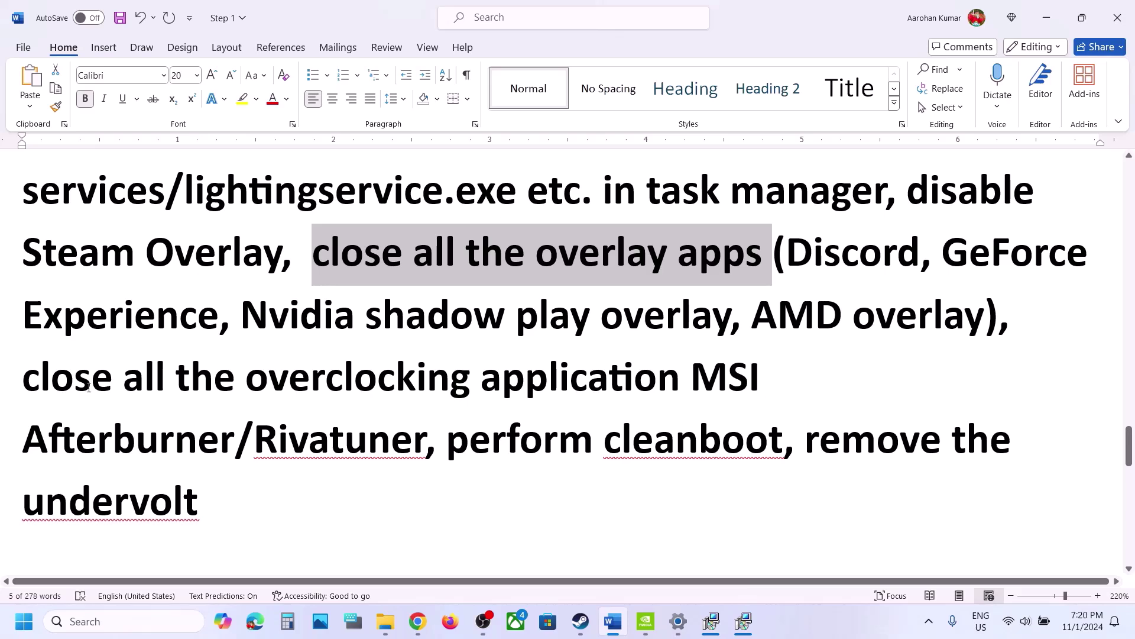
left_click_drag(89, 387, 397, 440)
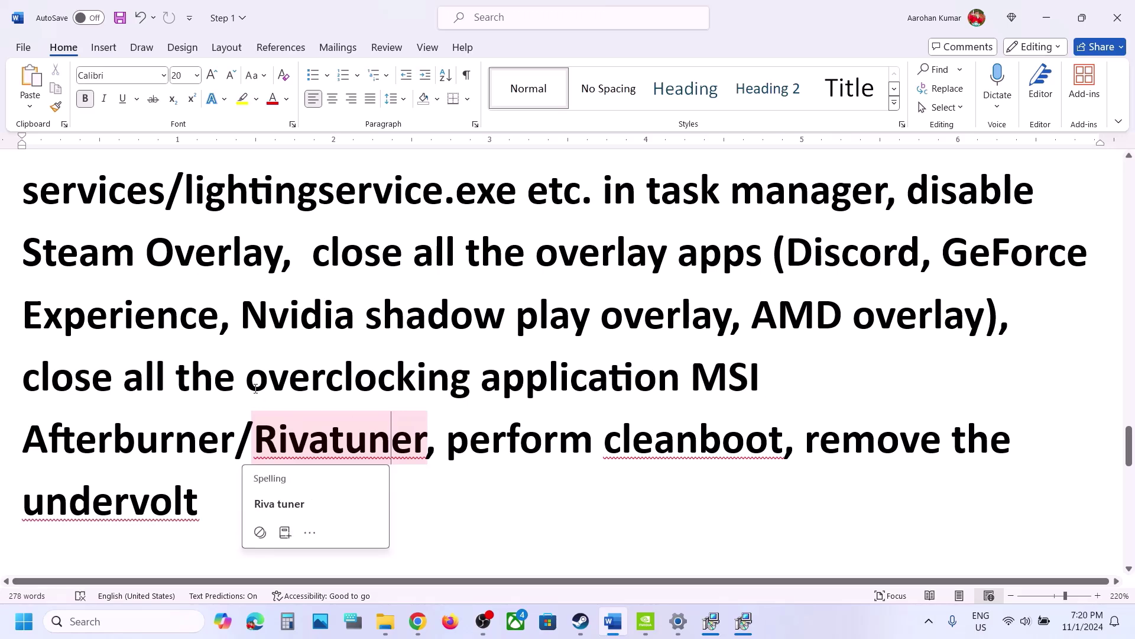
left_click_drag(248, 380, 601, 380)
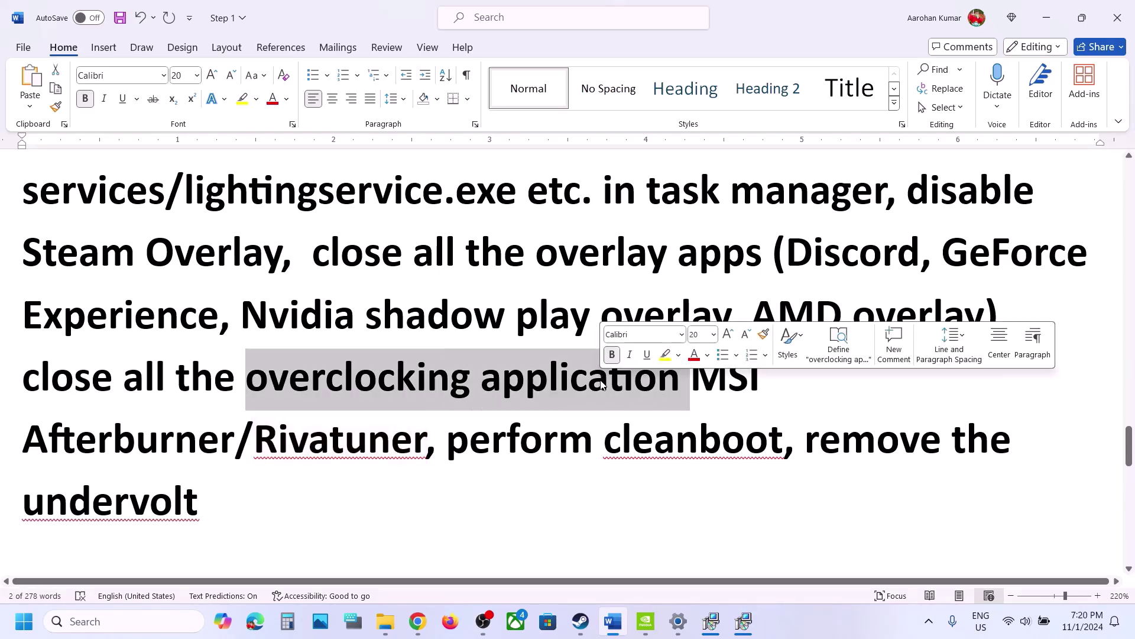
left_click_drag(270, 514, 816, 441)
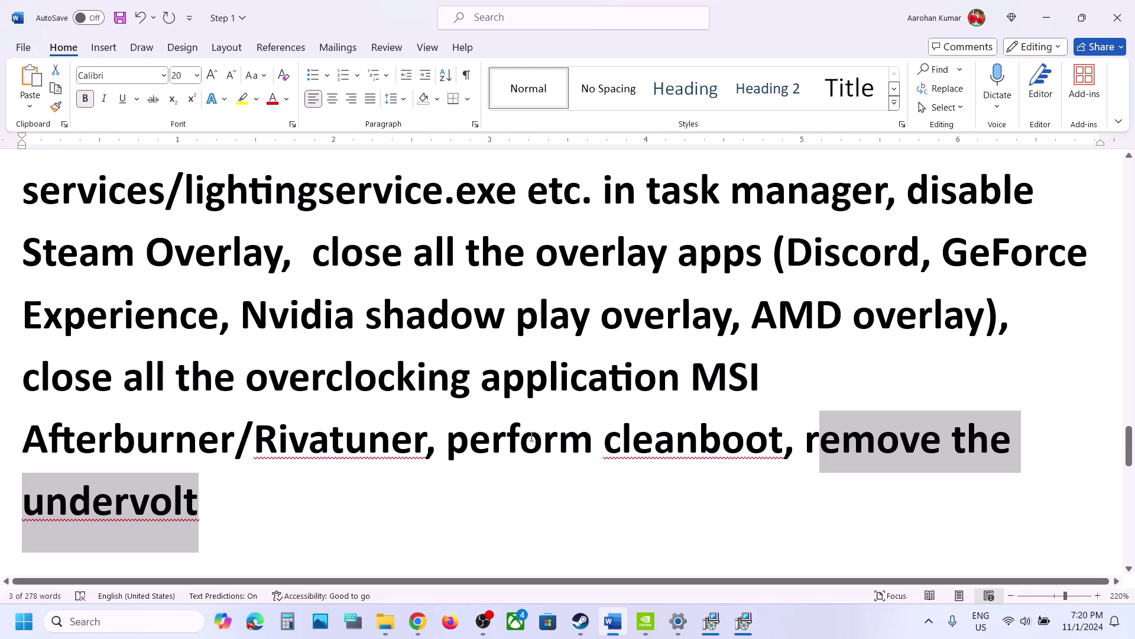
Step: Read Step 13 of the checklist, highlighting its advice on upscaling, Frame Gen and windowed mode
scroll(532, 438, "down", 5)
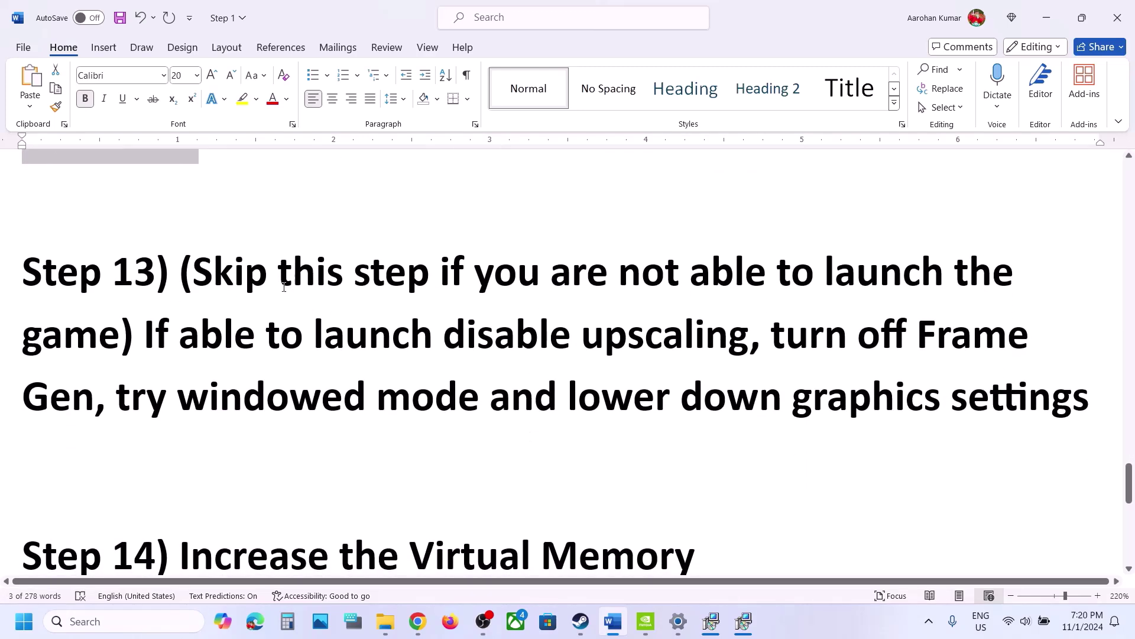
left_click_drag(197, 274, 750, 334)
left_click(195, 334)
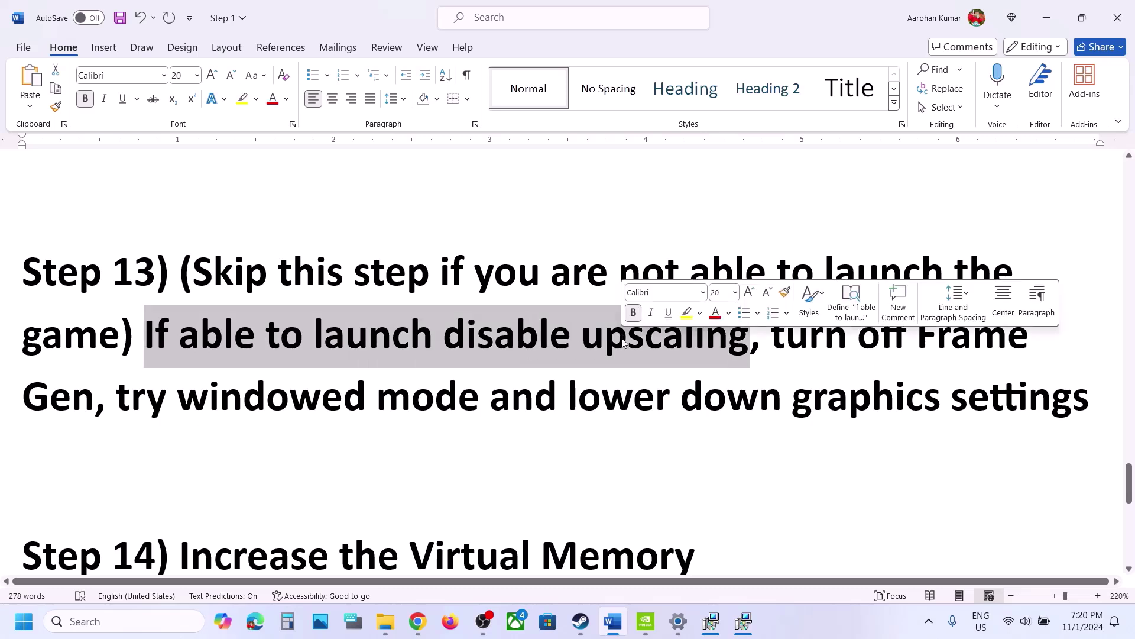
left_click(611, 338)
left_click_drag(460, 329, 554, 431)
left_click(556, 432)
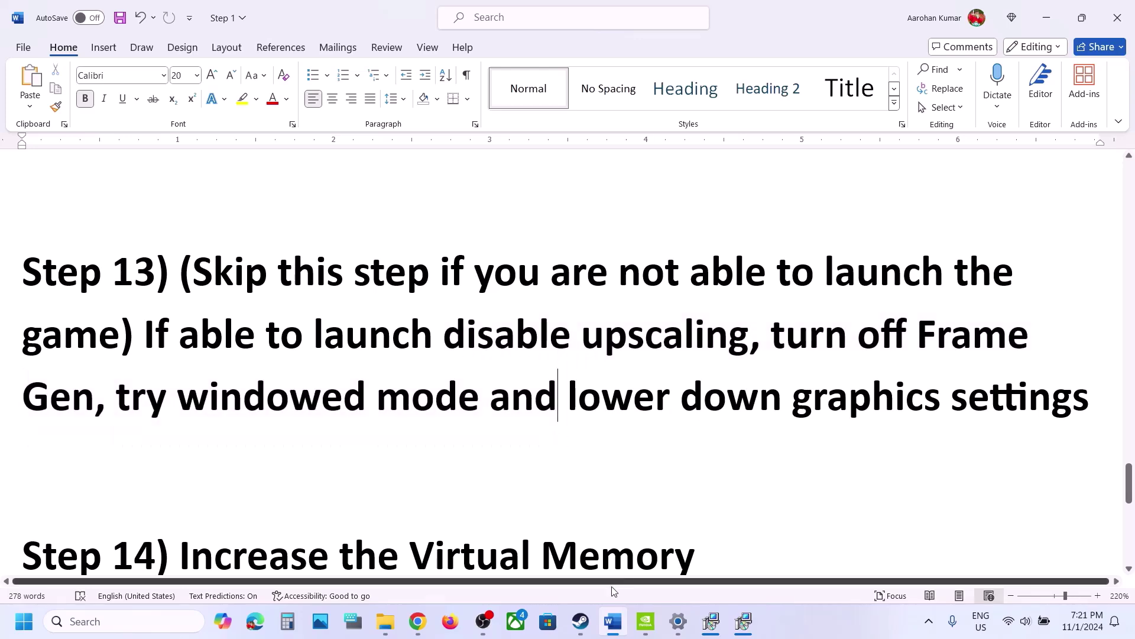
Step: Switch to Steam, launch Monster Hunter Wilds Beta test and bring up the Display settings in the game's options
left_click(580, 621)
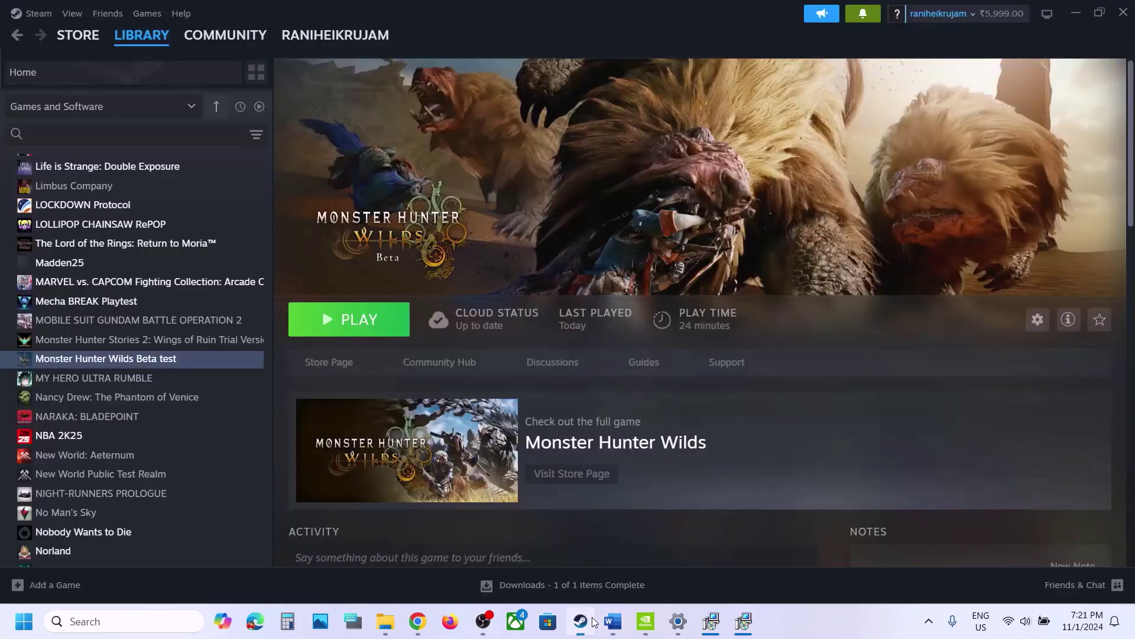
left_click(353, 322)
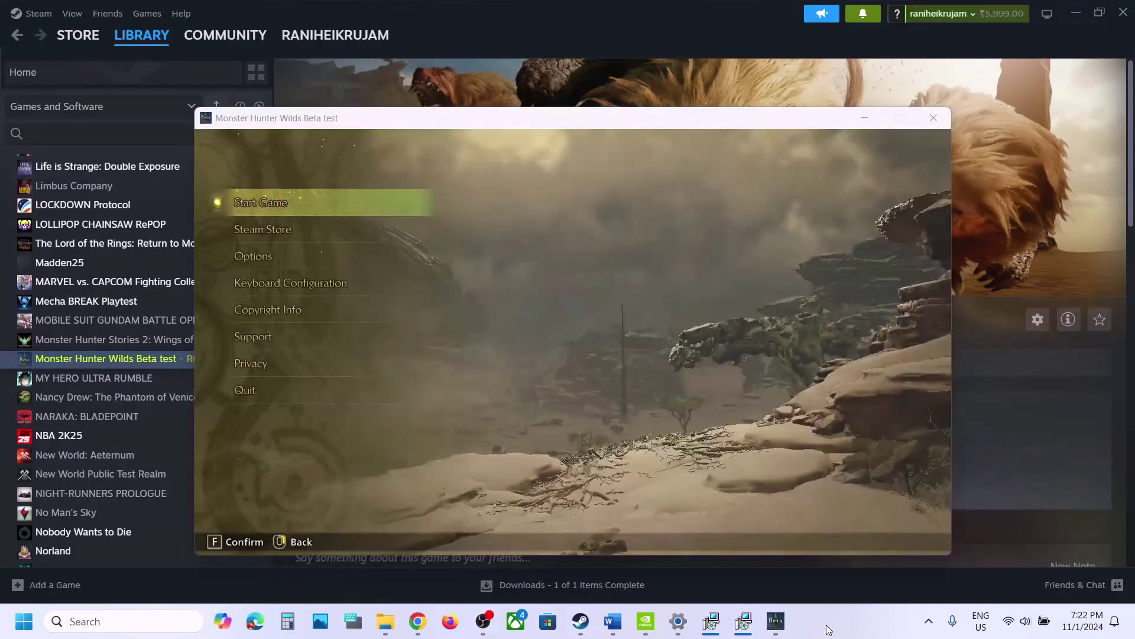
left_click(282, 264)
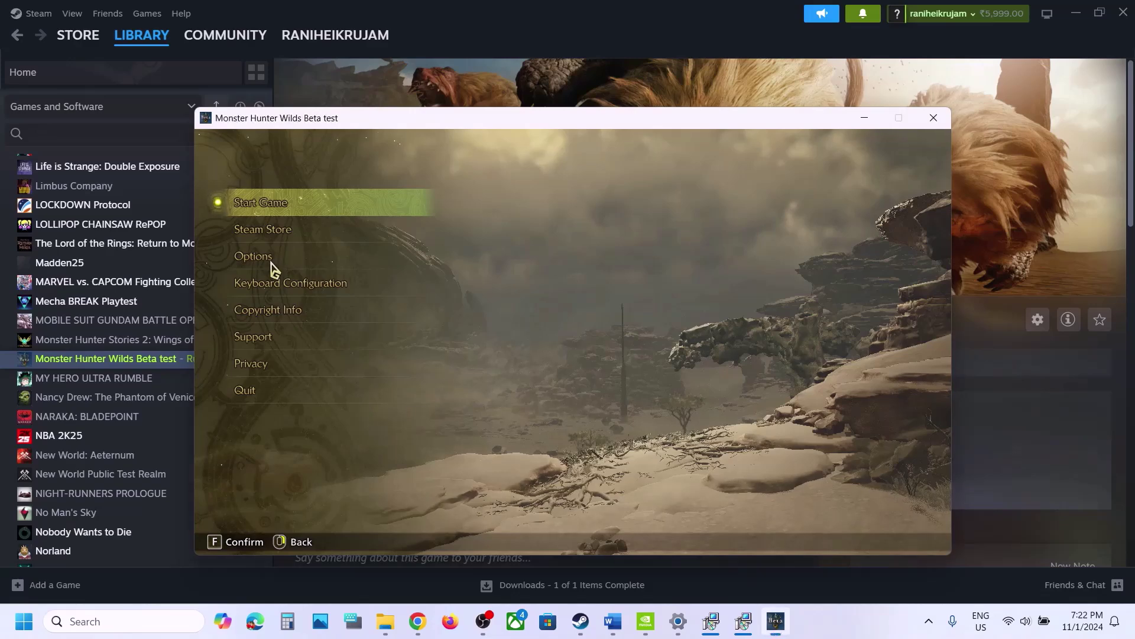
left_click(283, 266)
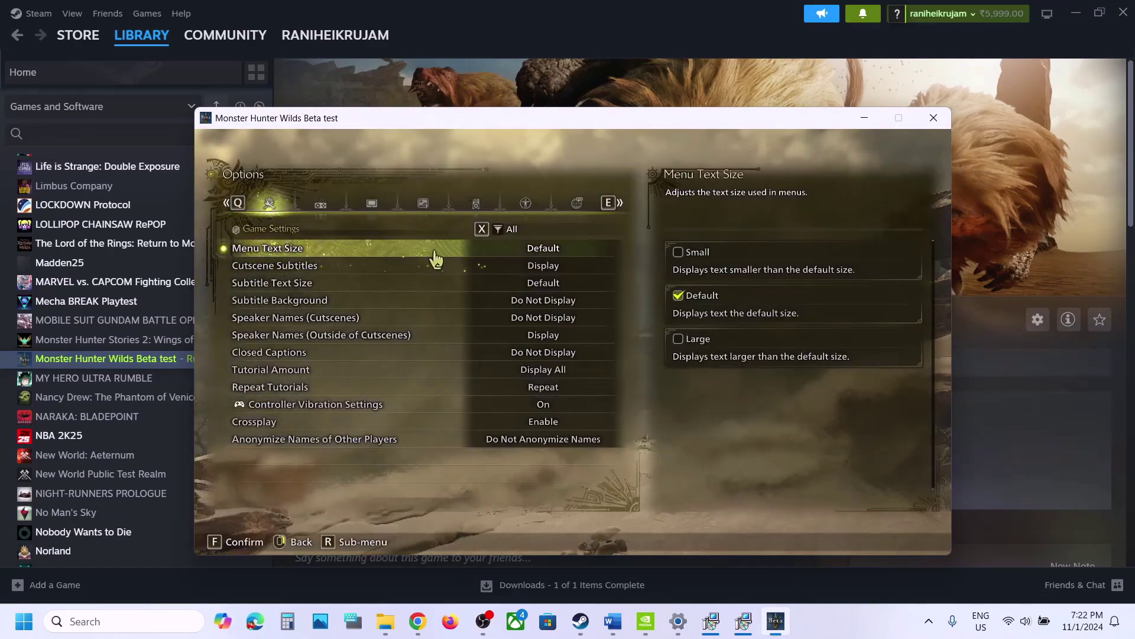
left_click(322, 206)
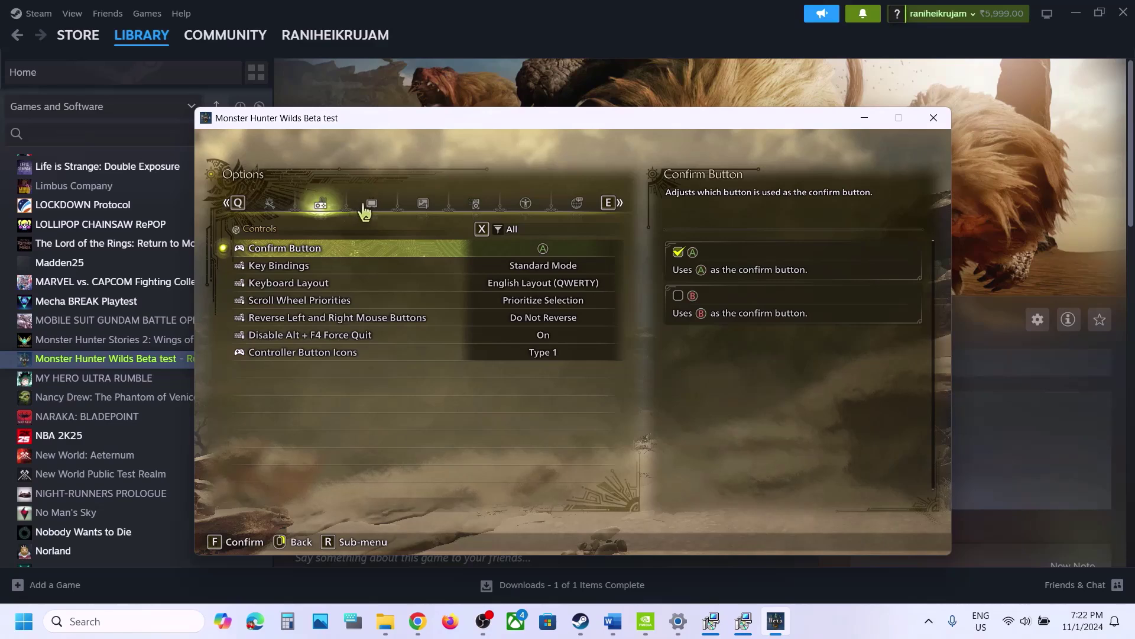
left_click(365, 207)
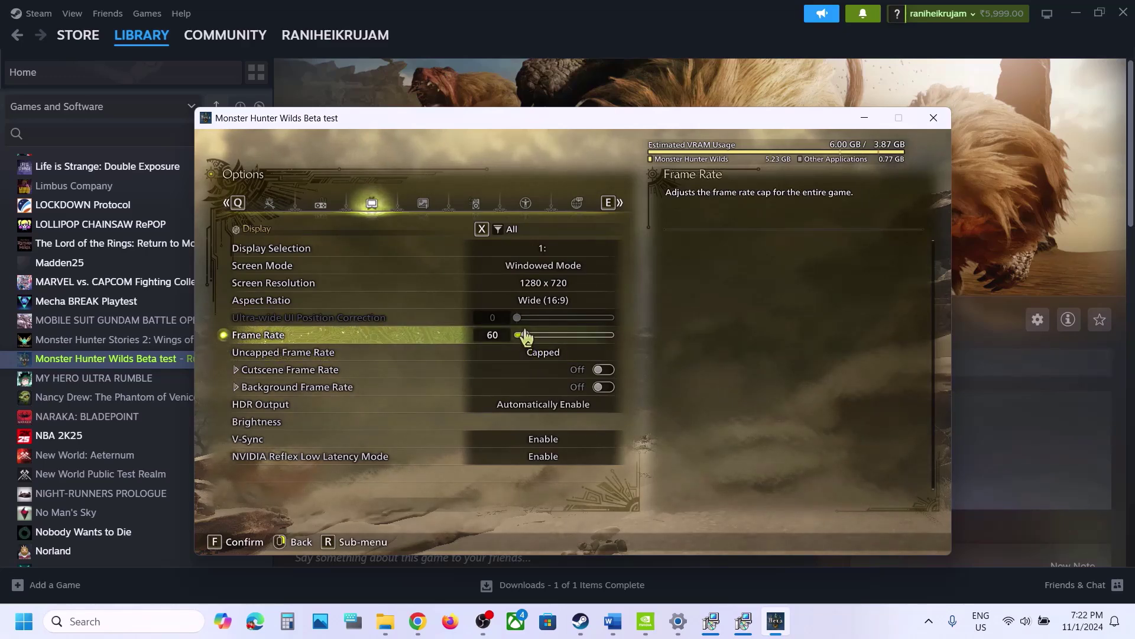
Step: Set both V-Sync and NVIDIA Reflex Low Latency Mode to Disable in the game's Display settings
left_click(551, 440)
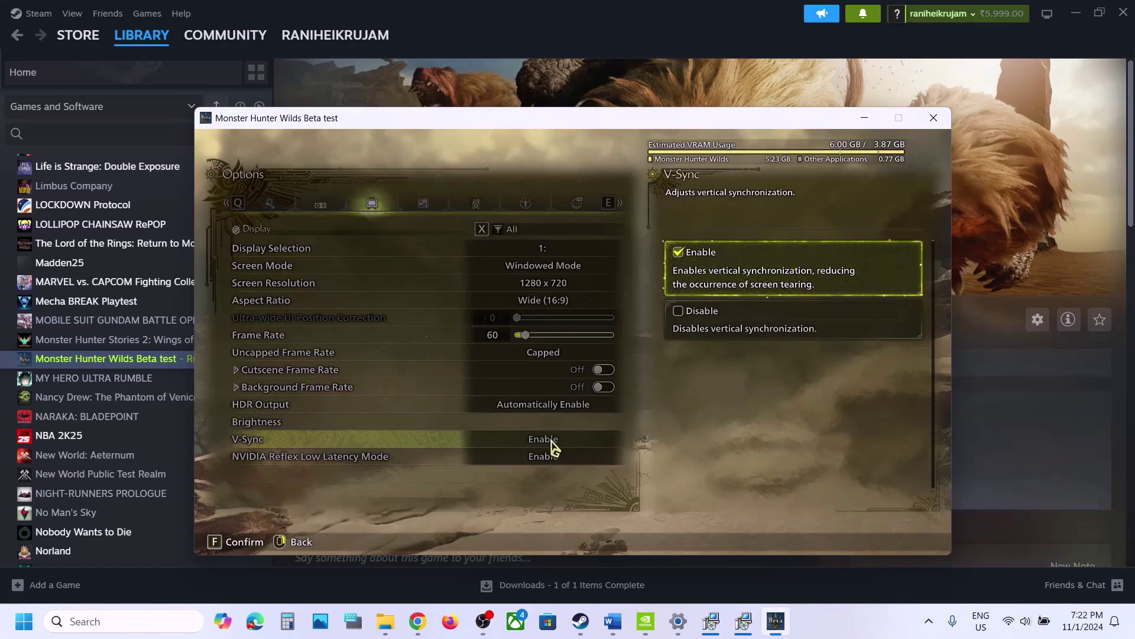
left_click(708, 312)
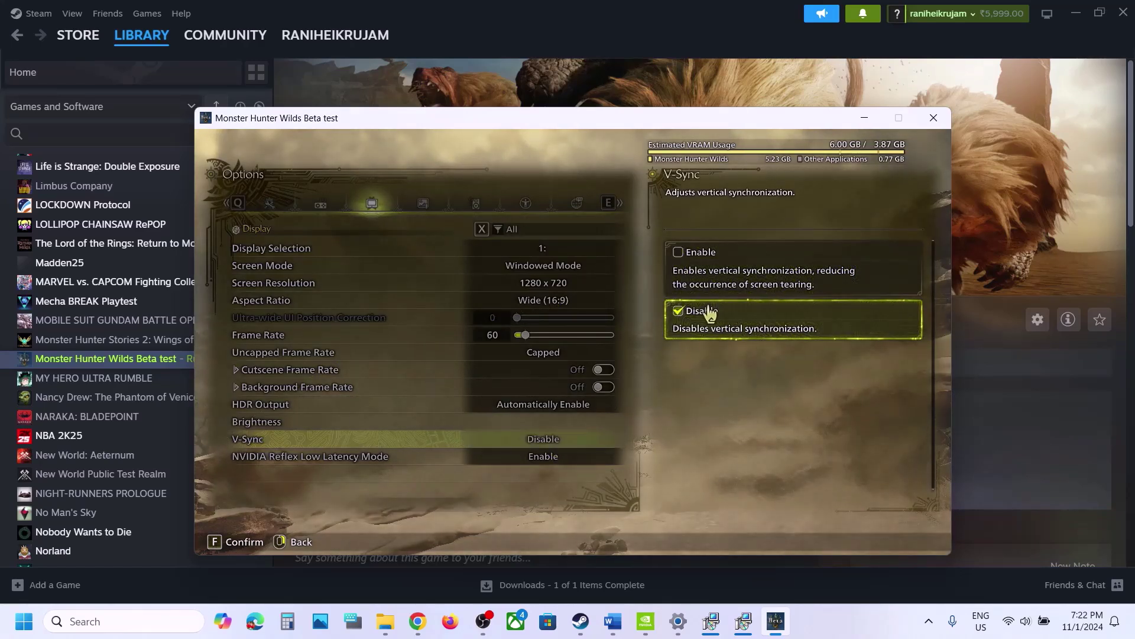
right_click(544, 464)
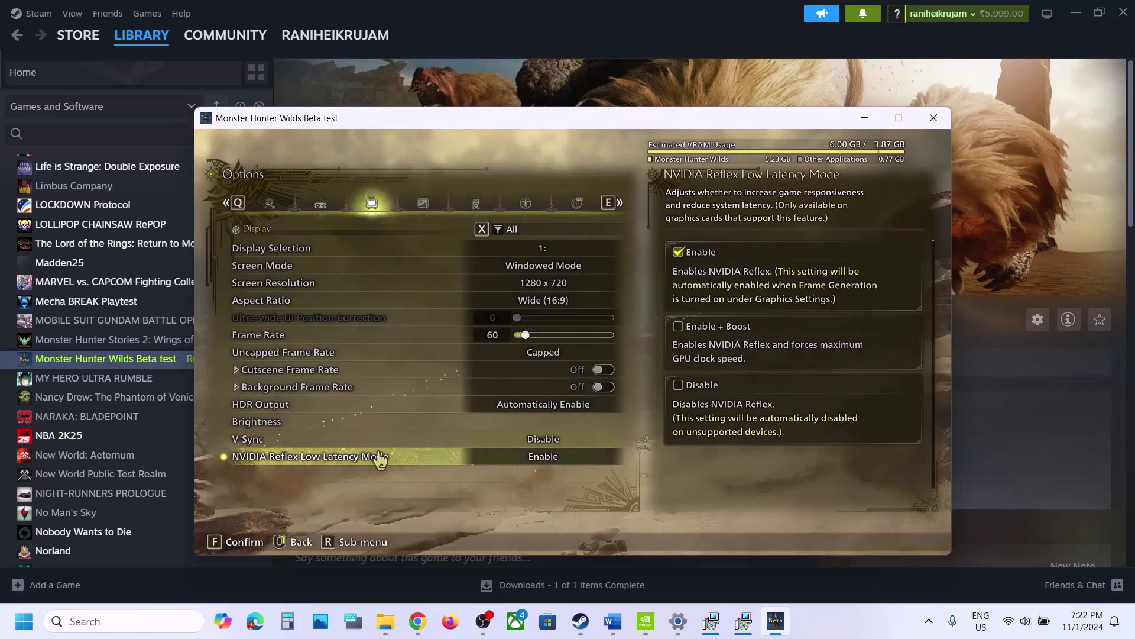
left_click(533, 458)
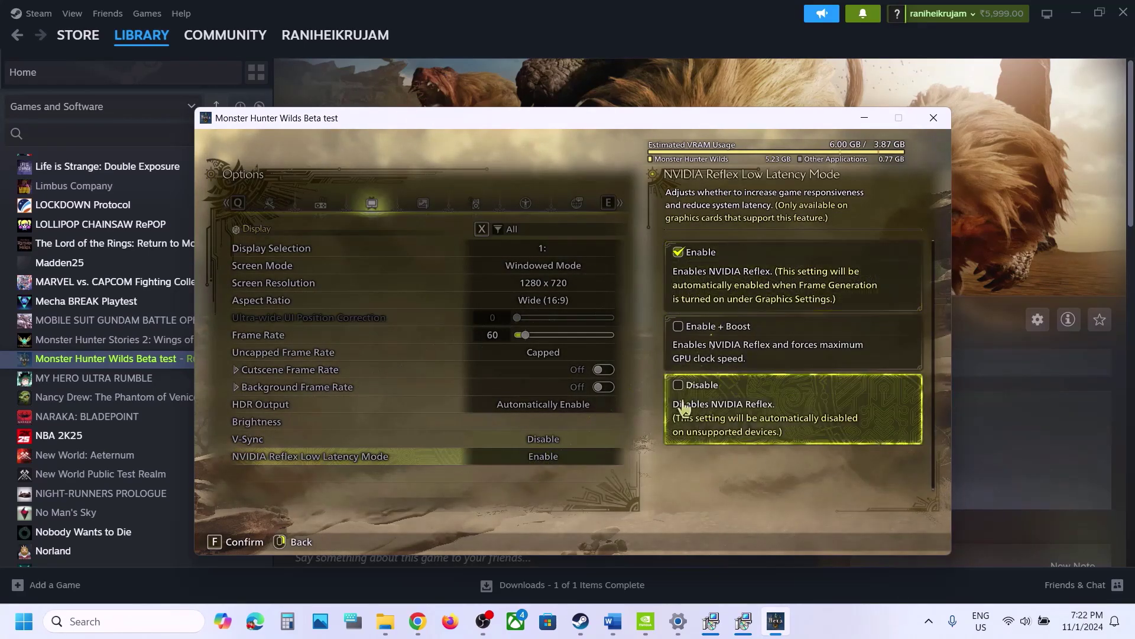
left_click(680, 386)
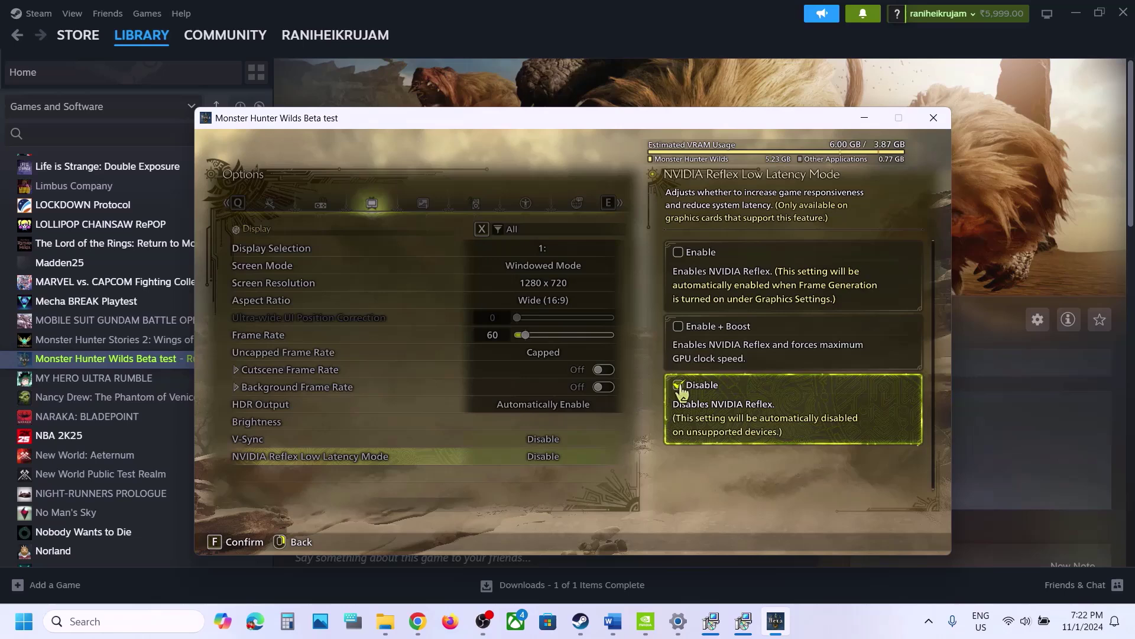
right_click(579, 445)
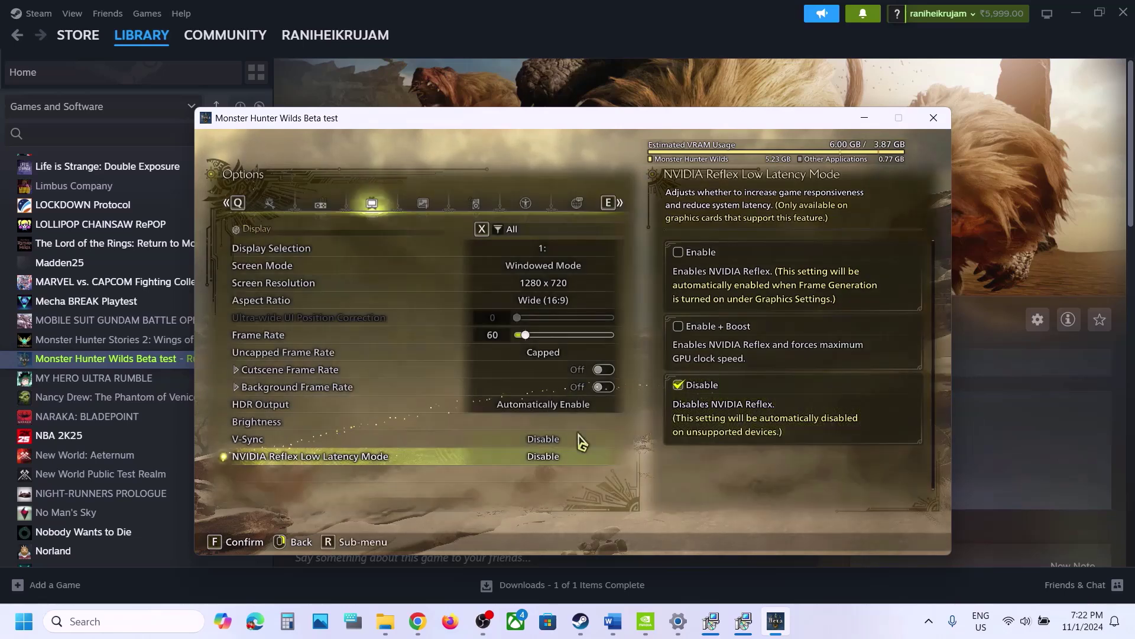
Step: Examine the graphics preset, Frame Generation and Upscaling choices in the game's Graphics settings without changing them
left_click(424, 204)
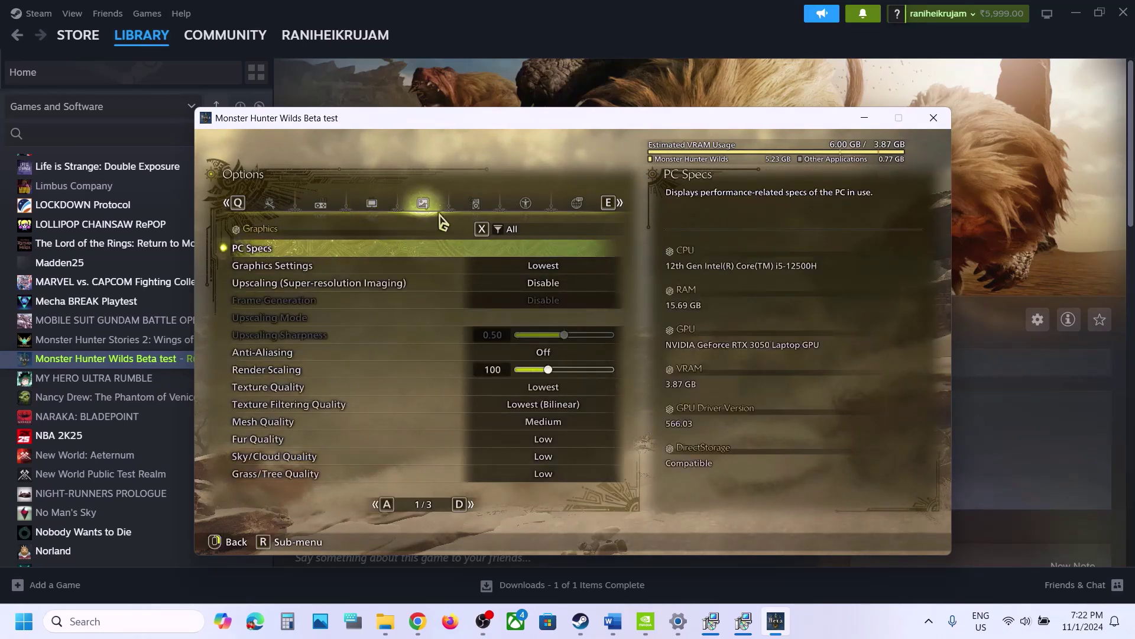
left_click(531, 271)
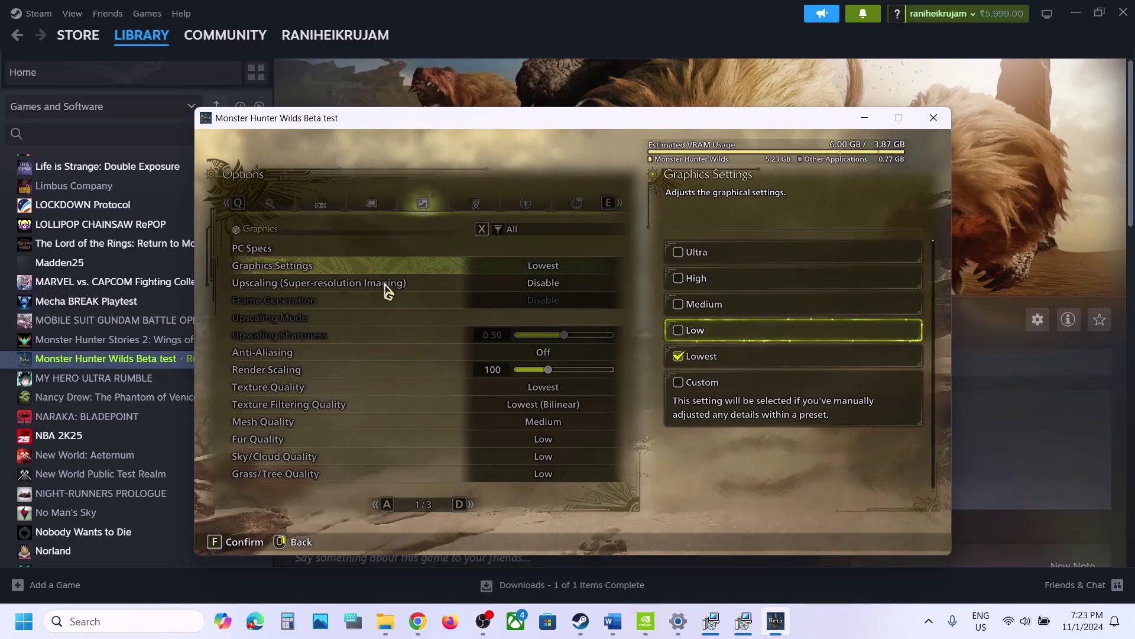
right_click(317, 289)
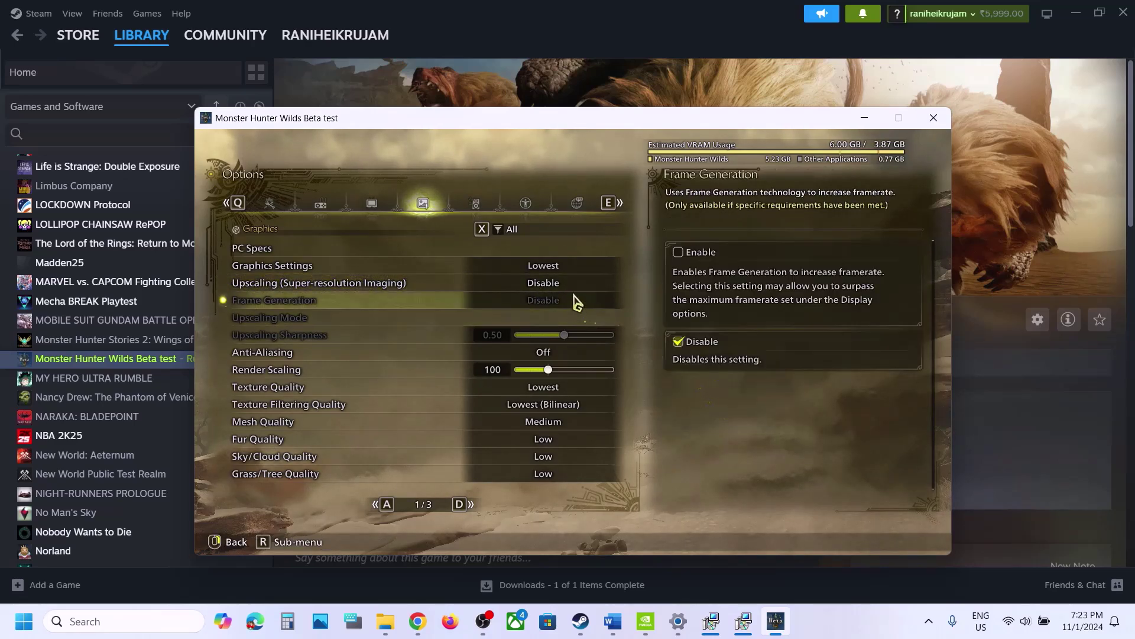
mouse_move(568, 284)
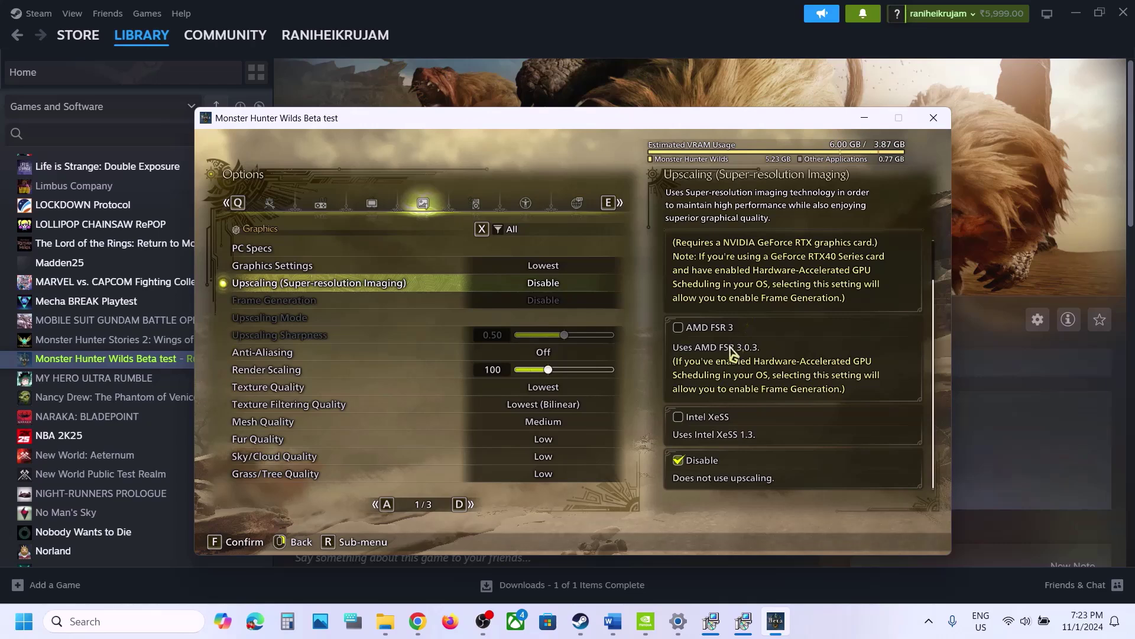
Step: Keep Upscaling set to Disable, leave the game's options and close Monster Hunter Wilds Beta test
left_click(679, 461)
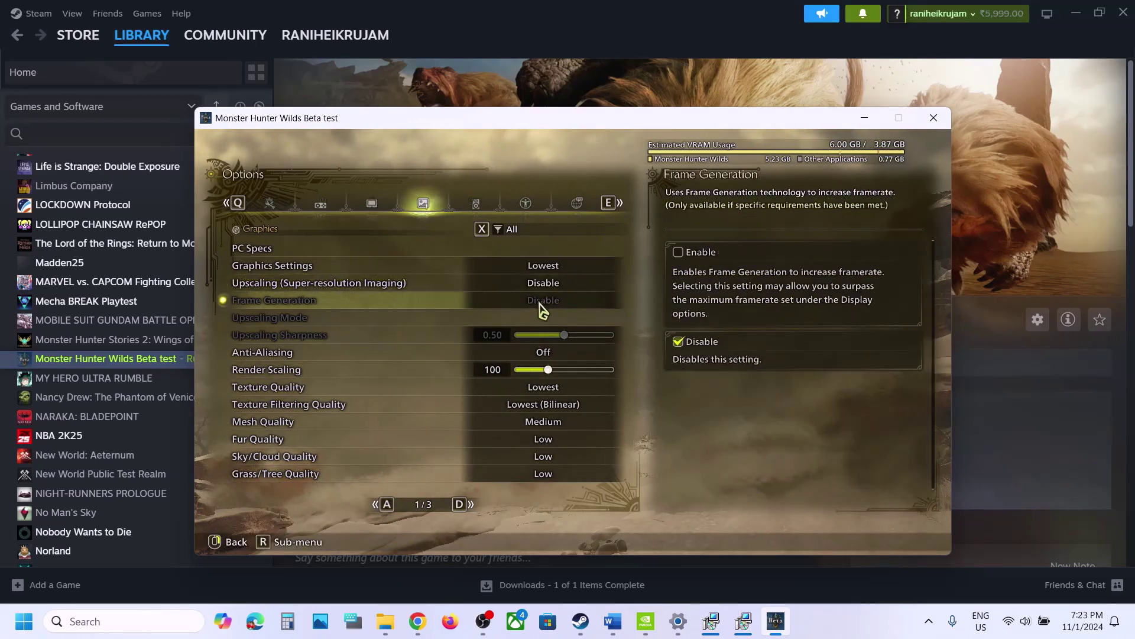
right_click(560, 337)
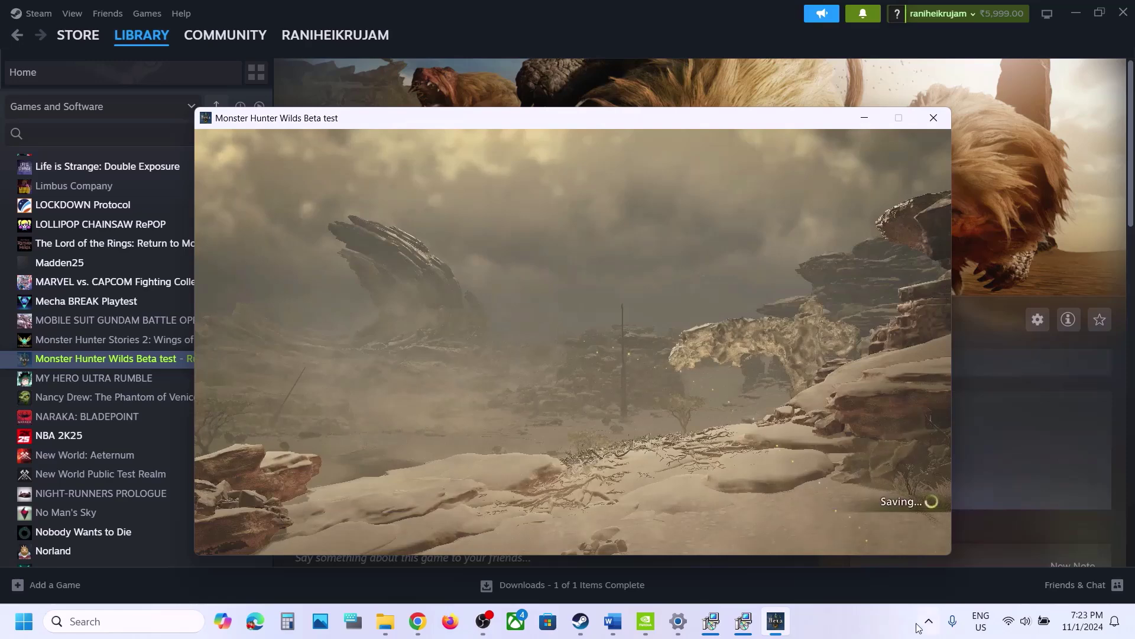
key("alt+F4")
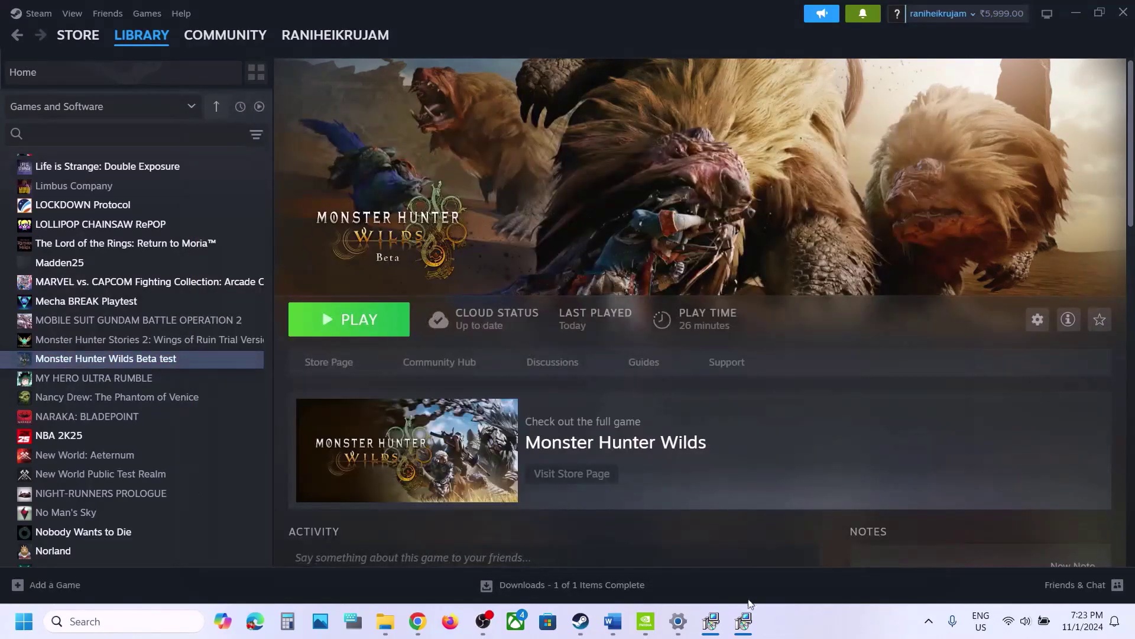
Step: Switch to the Word checklist, copy the phrase "View Advanced system settings" and open that control panel item through Windows search
left_click(614, 622)
scroll(500, 426, "down", 3)
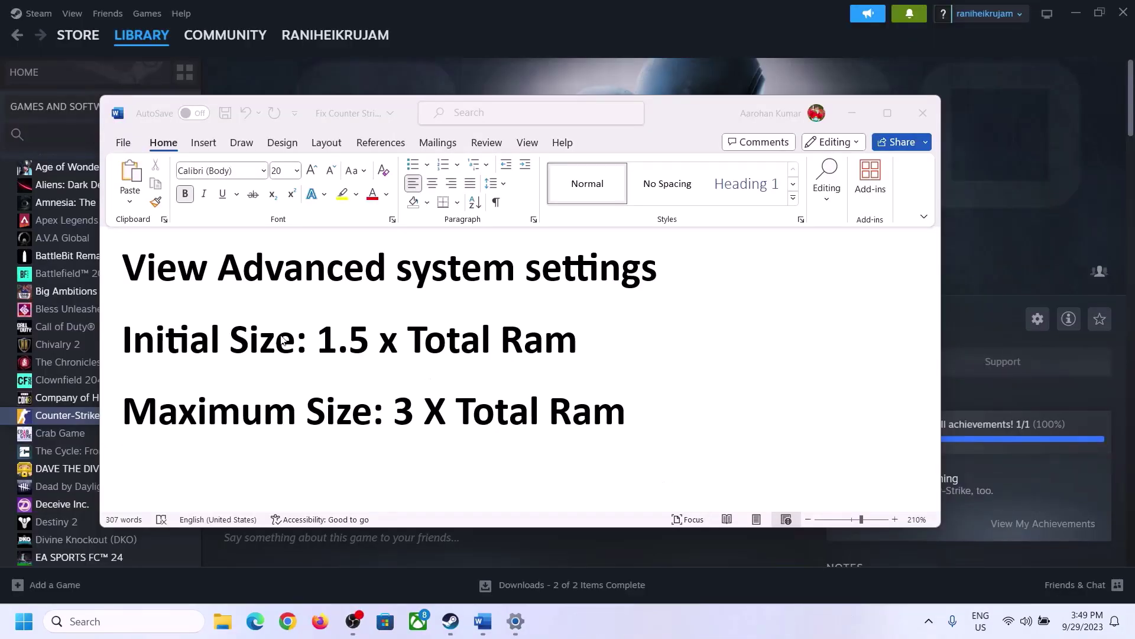
left_click(161, 274)
left_click_drag(135, 273, 615, 290)
key("ctrl+c")
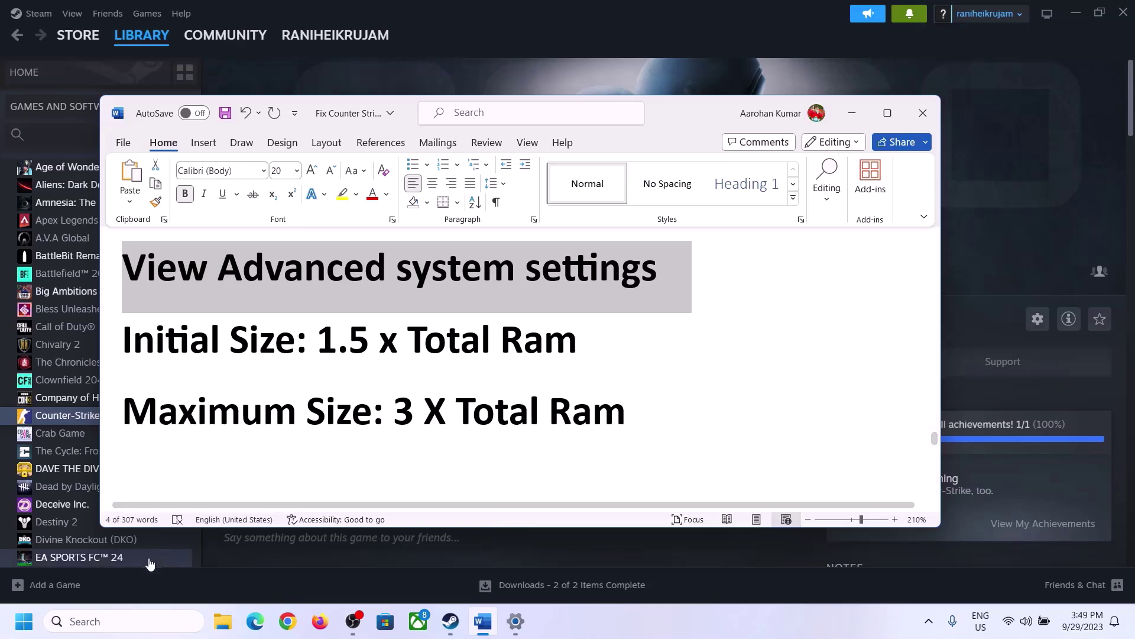
left_click(69, 620)
key("ctrl+v")
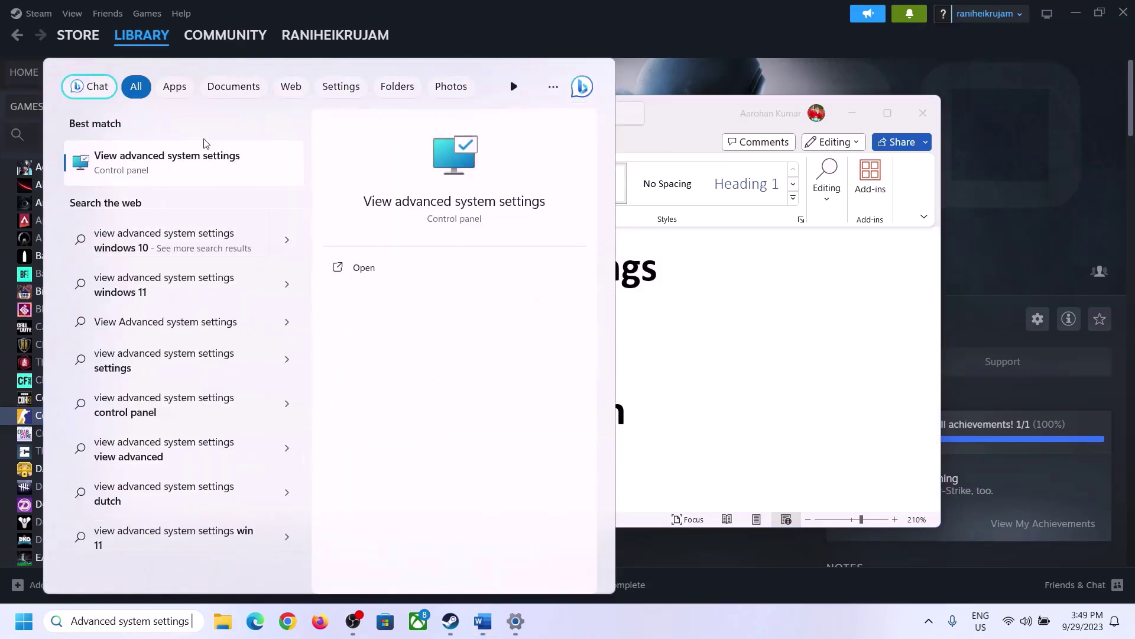
left_click(161, 172)
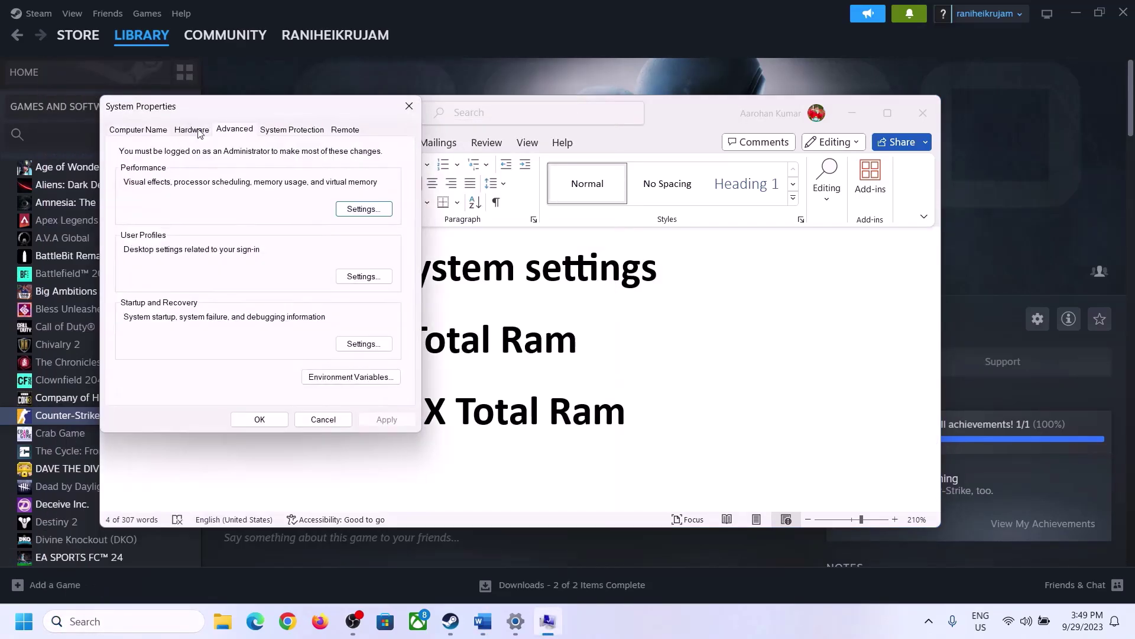
Step: Open the Virtual Memory settings from System Properties, turn off automatic paging file management and choose Custom size for drive C:
left_click_drag(237, 114, 509, 205)
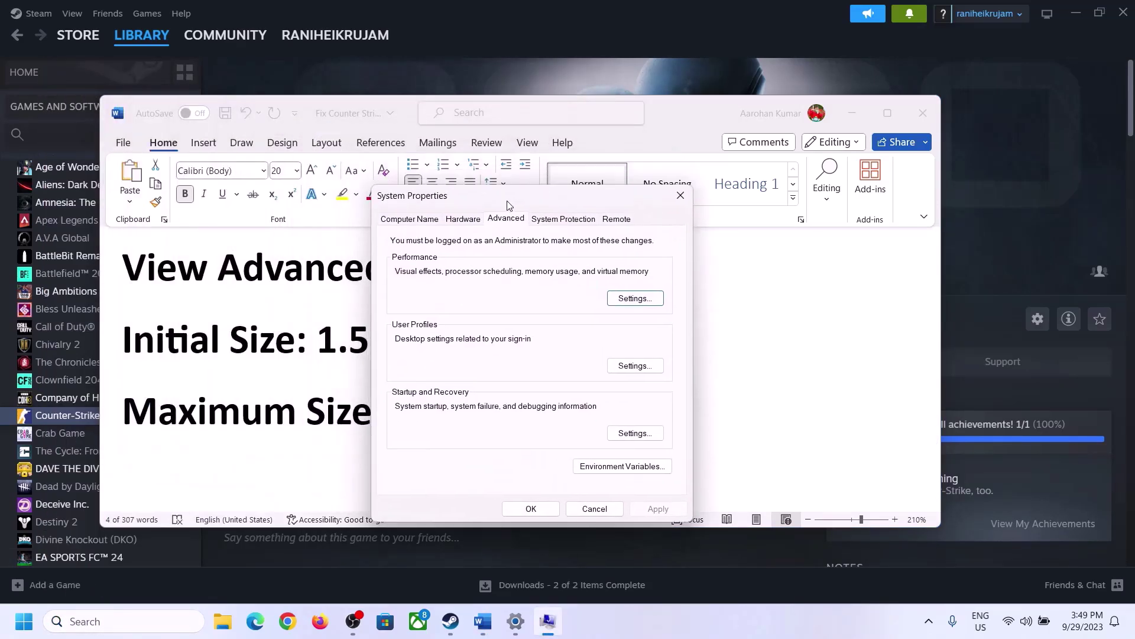
left_click(635, 299)
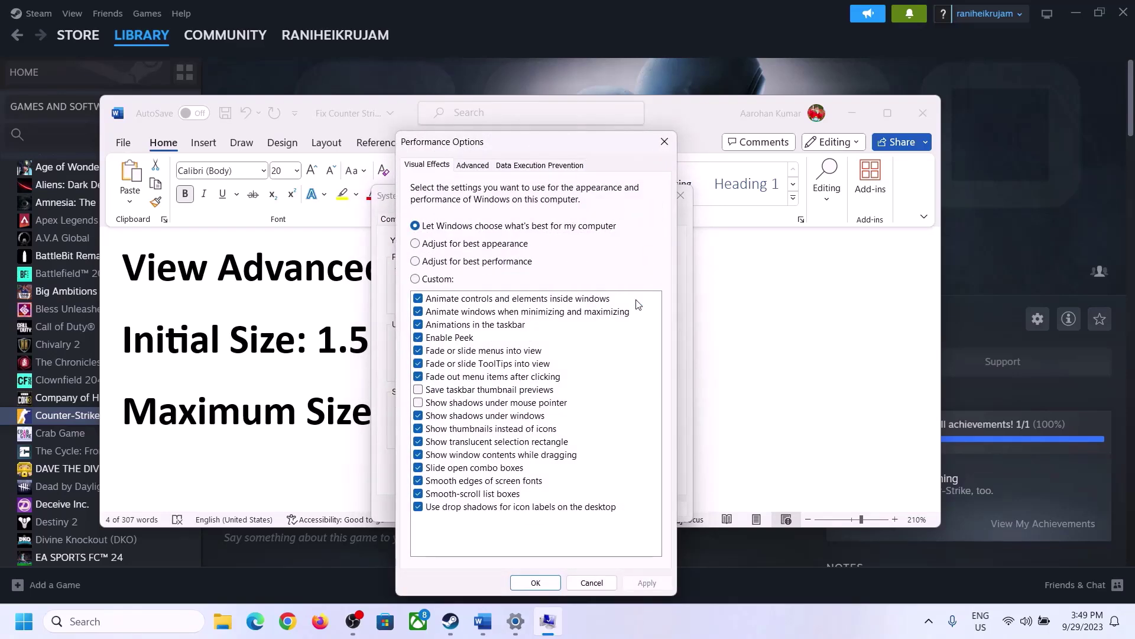
left_click(479, 169)
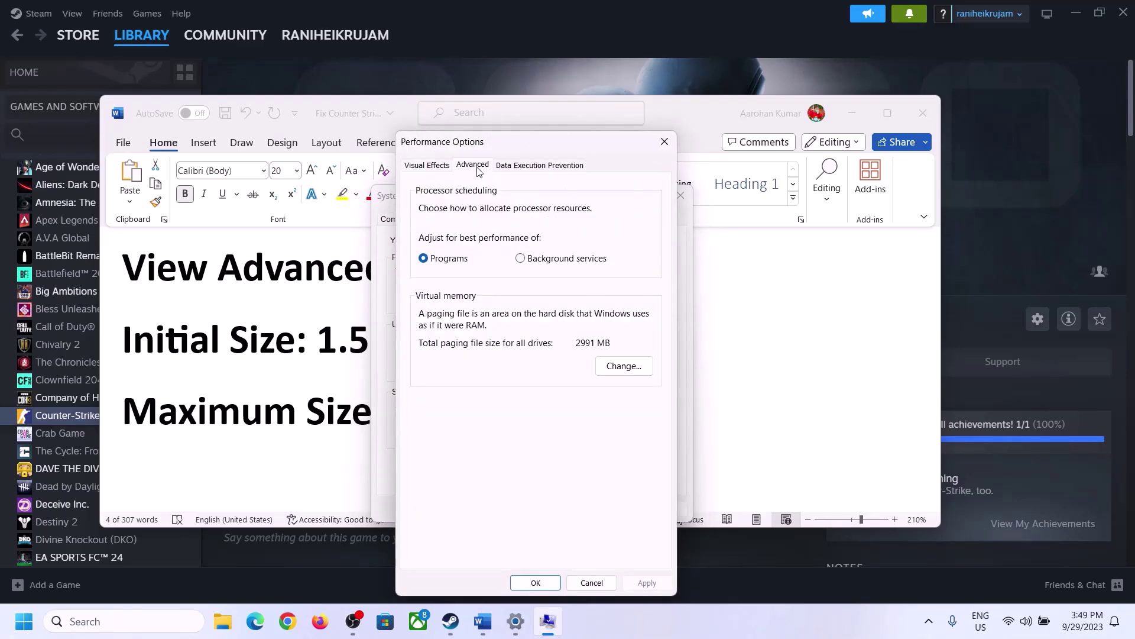
left_click(629, 366)
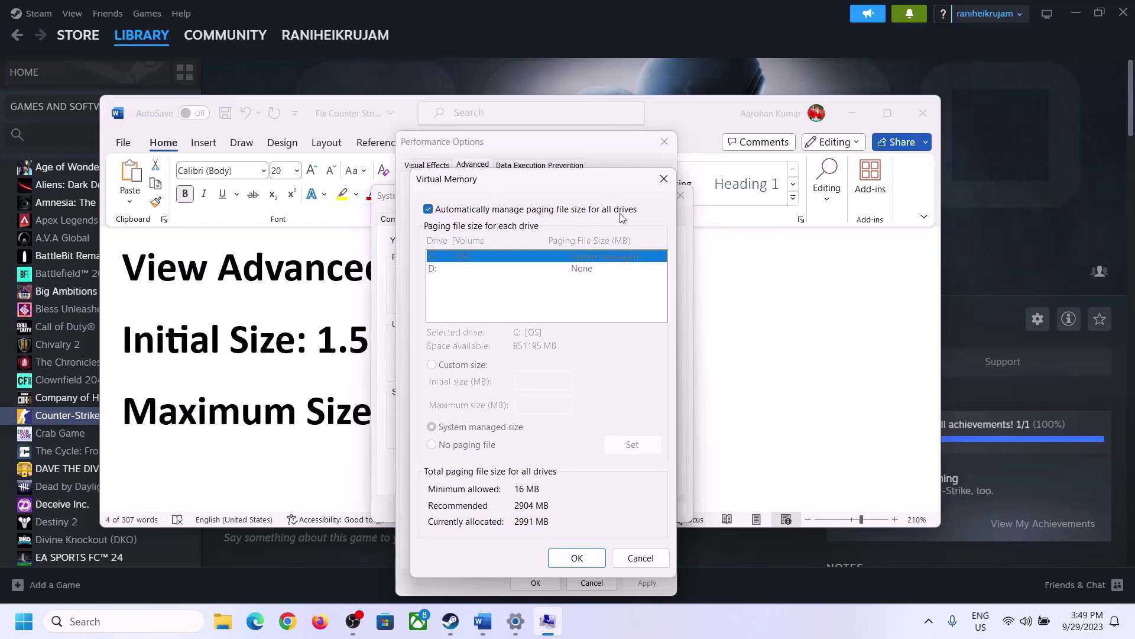
left_click(429, 210)
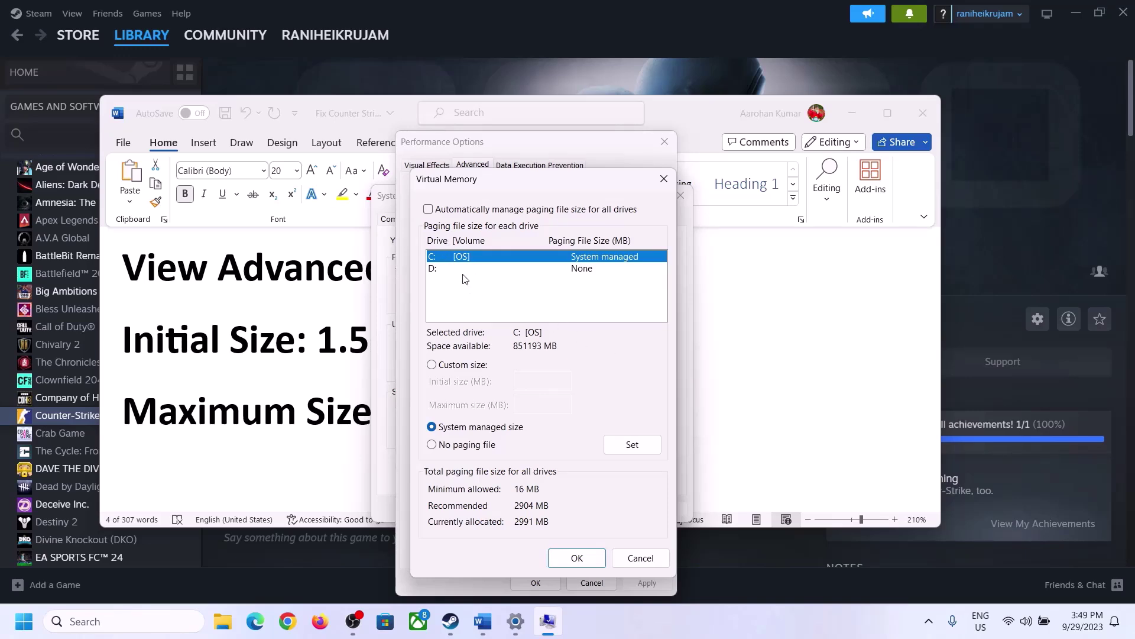
left_click(432, 366)
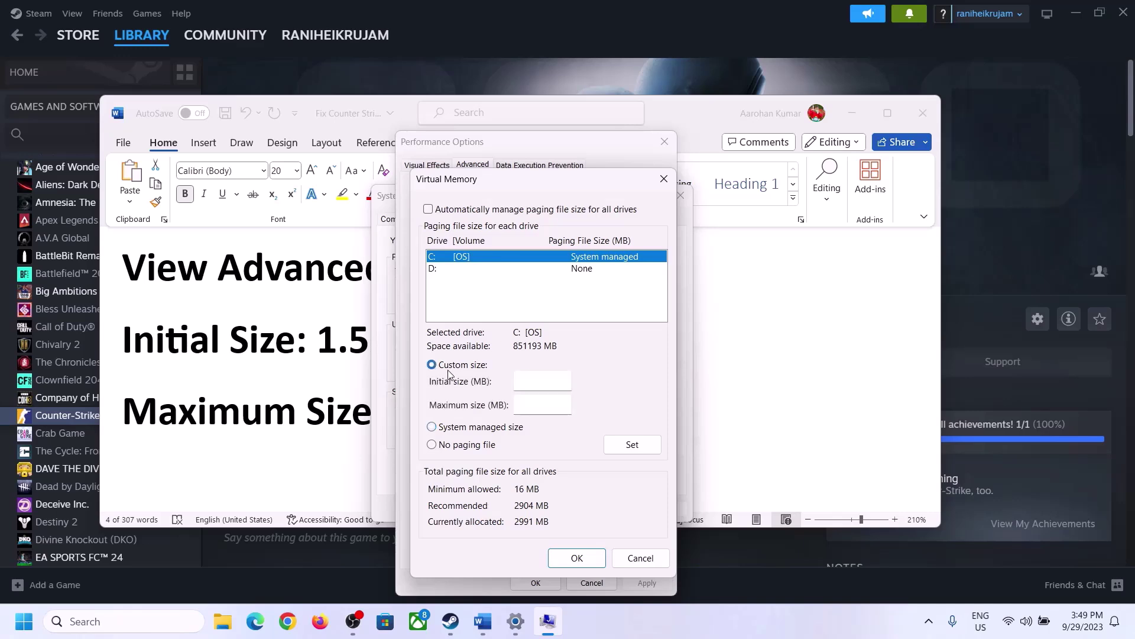
Step: Highlight the checklist's initial size formula, 1.5 x Total Ram, and look up the installed RAM in the Windows system information
left_click(313, 354)
left_click_drag(333, 340, 526, 352)
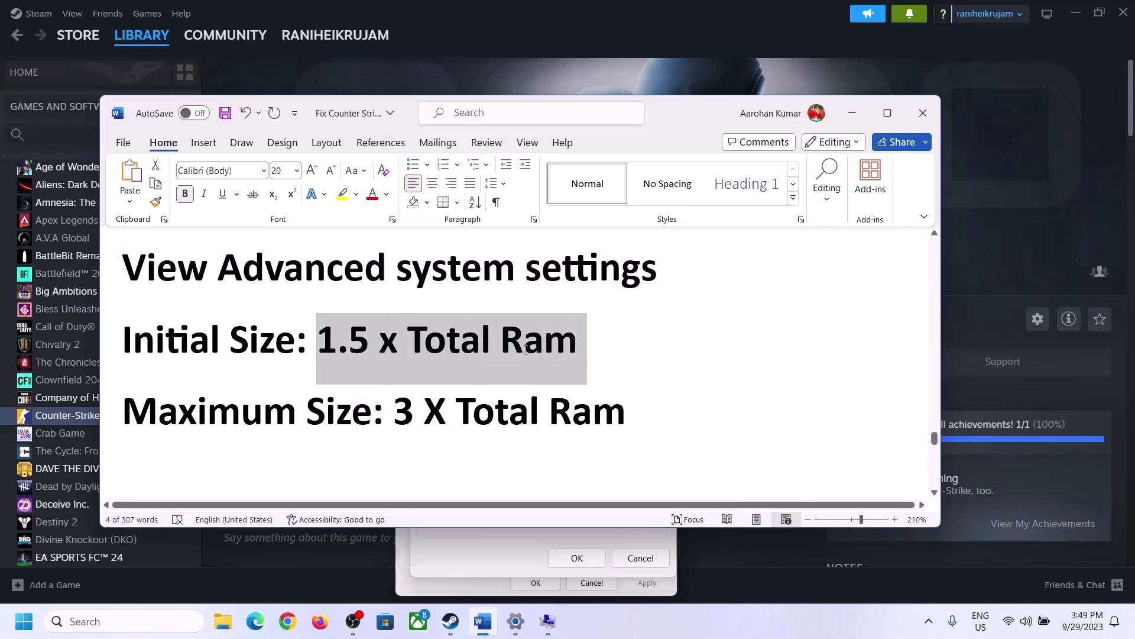
left_click(515, 624)
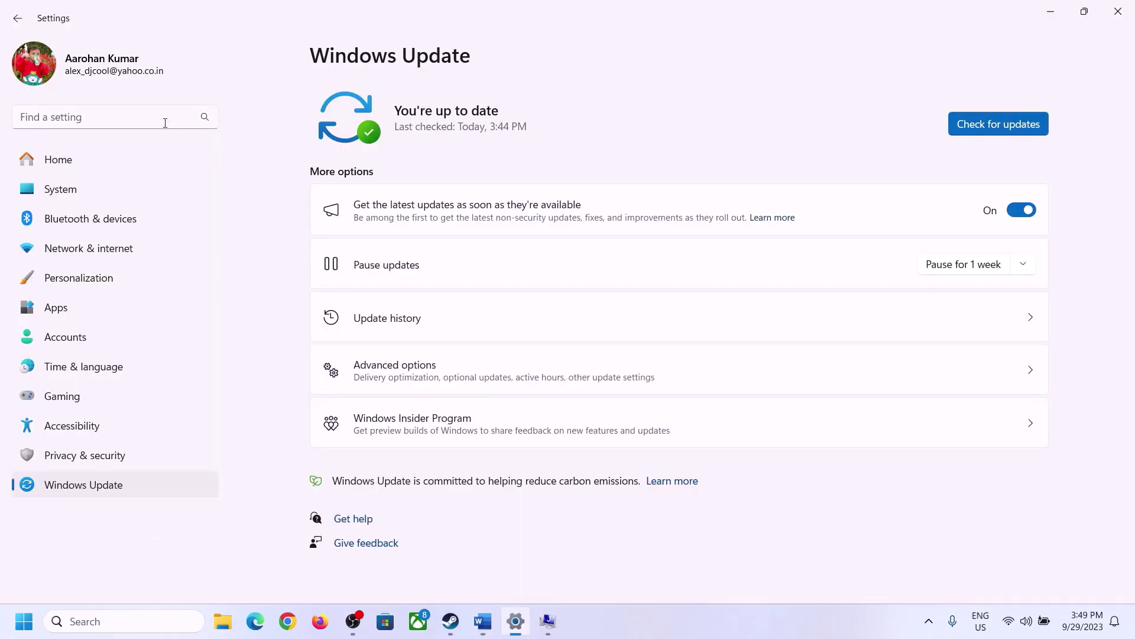
left_click(59, 190)
scroll(415, 471, "down", 8)
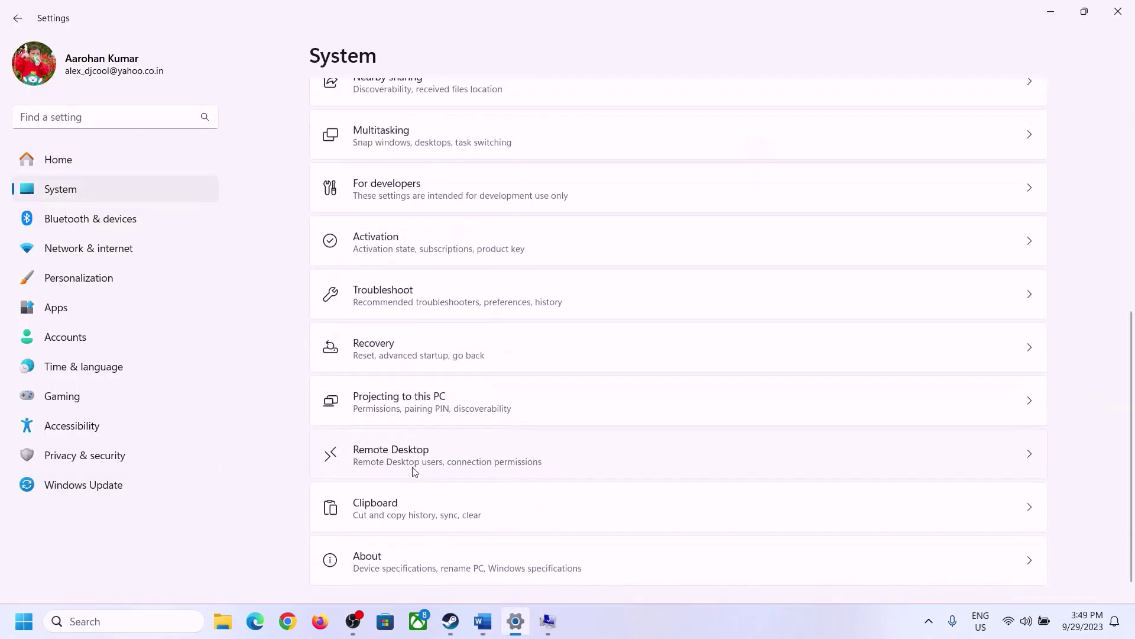
left_click(372, 562)
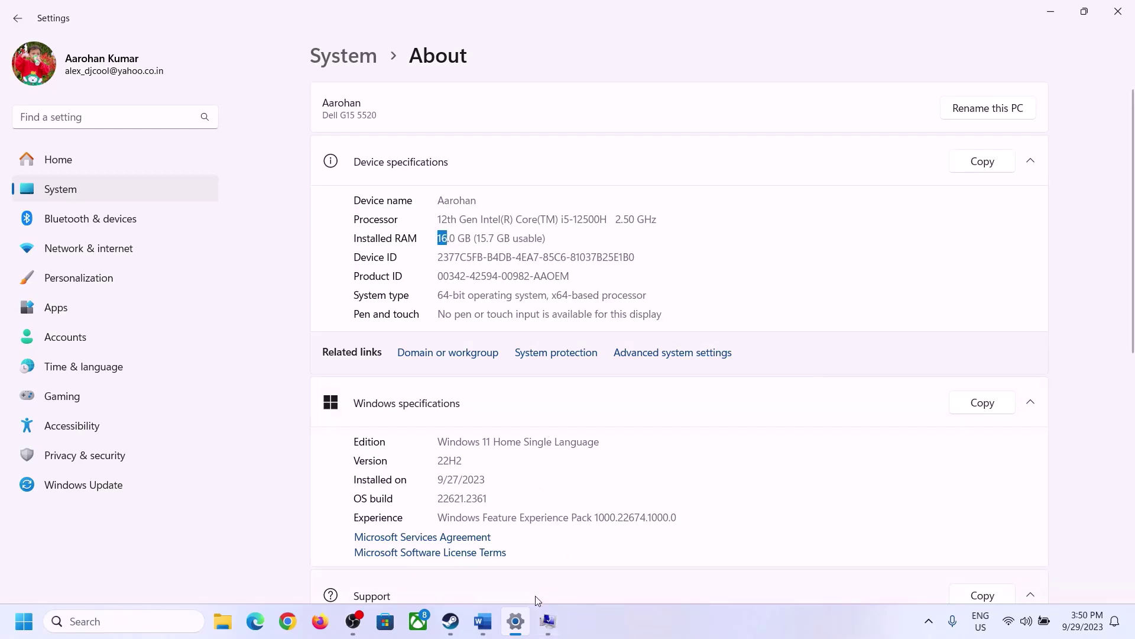
Step: Return to the Virtual Memory dialog and enter calc in the Run dialog to start Calculator
left_click(545, 623)
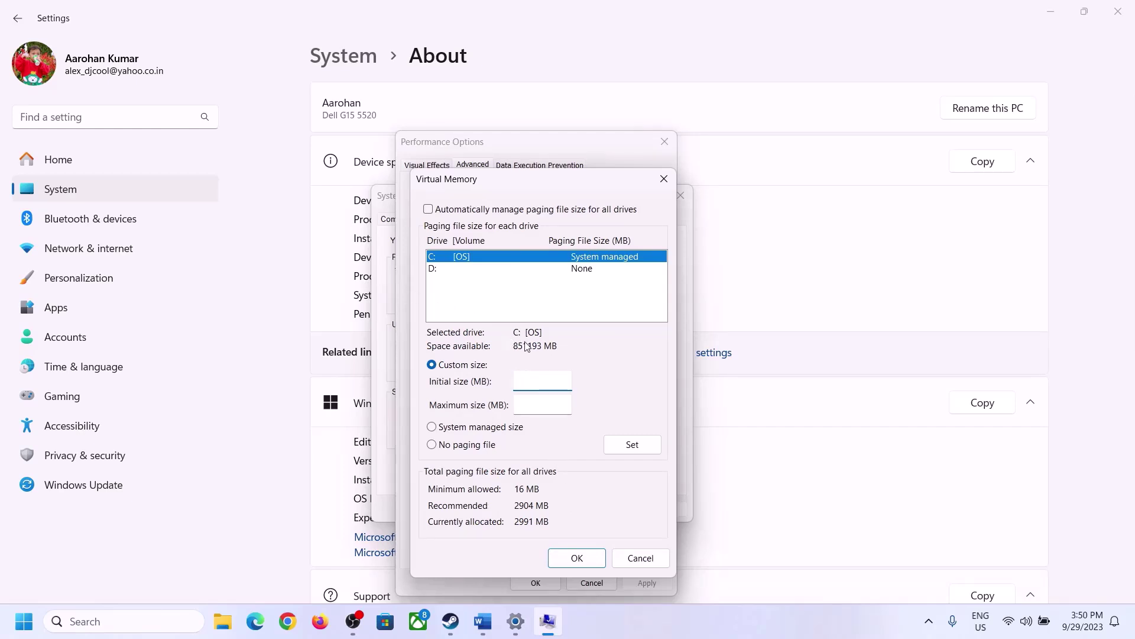
mouse_move(516, 621)
mouse_move(510, 547)
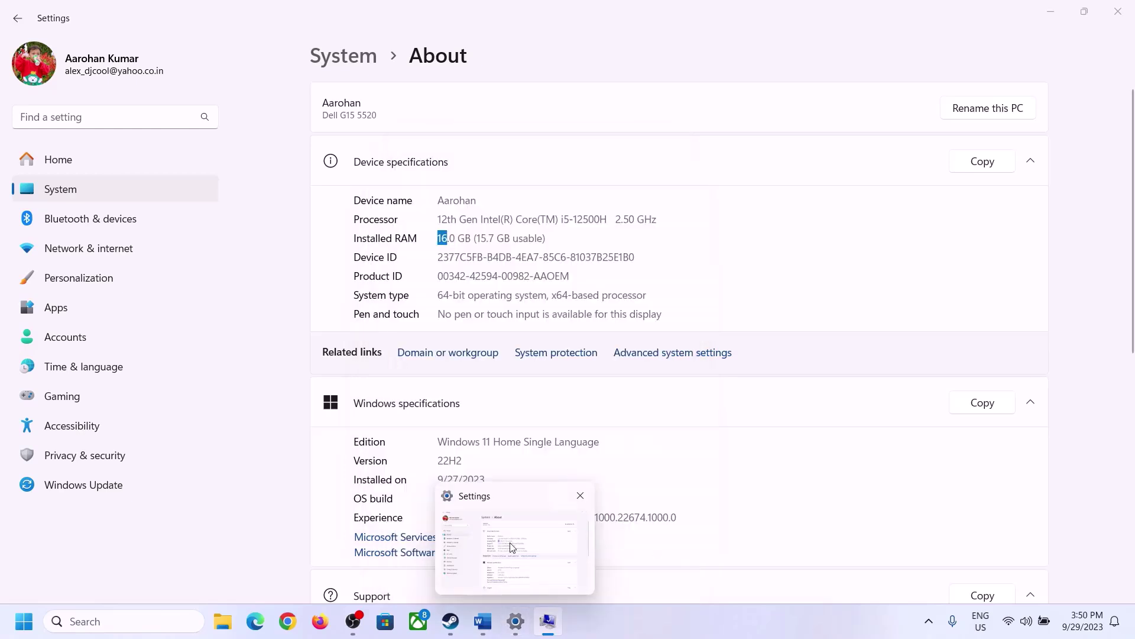
key("super+r")
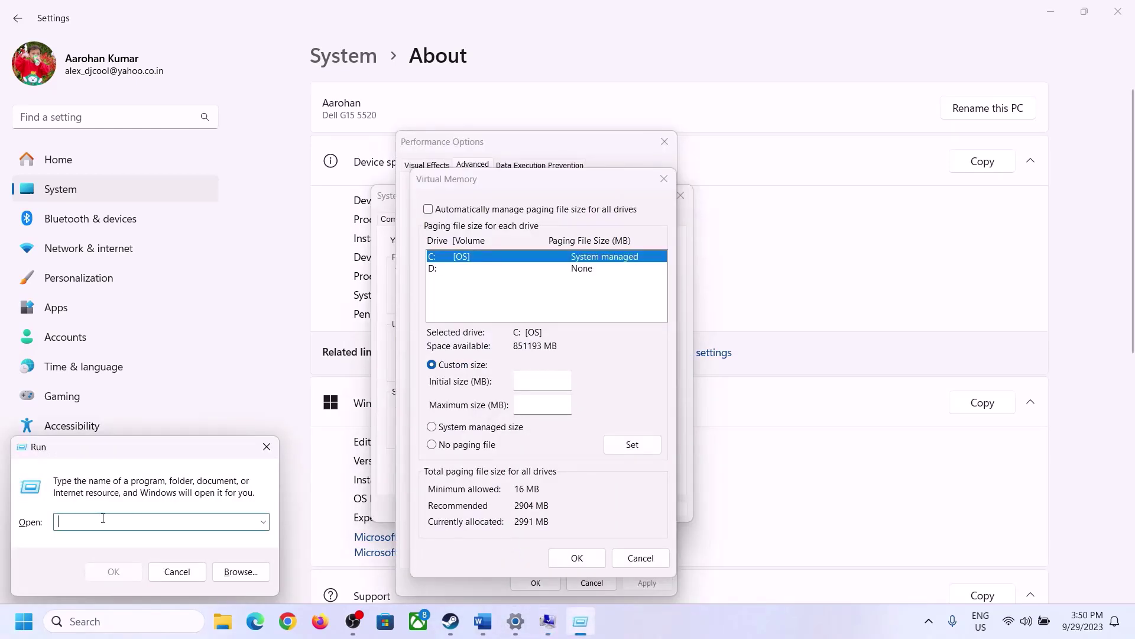
type("calc")
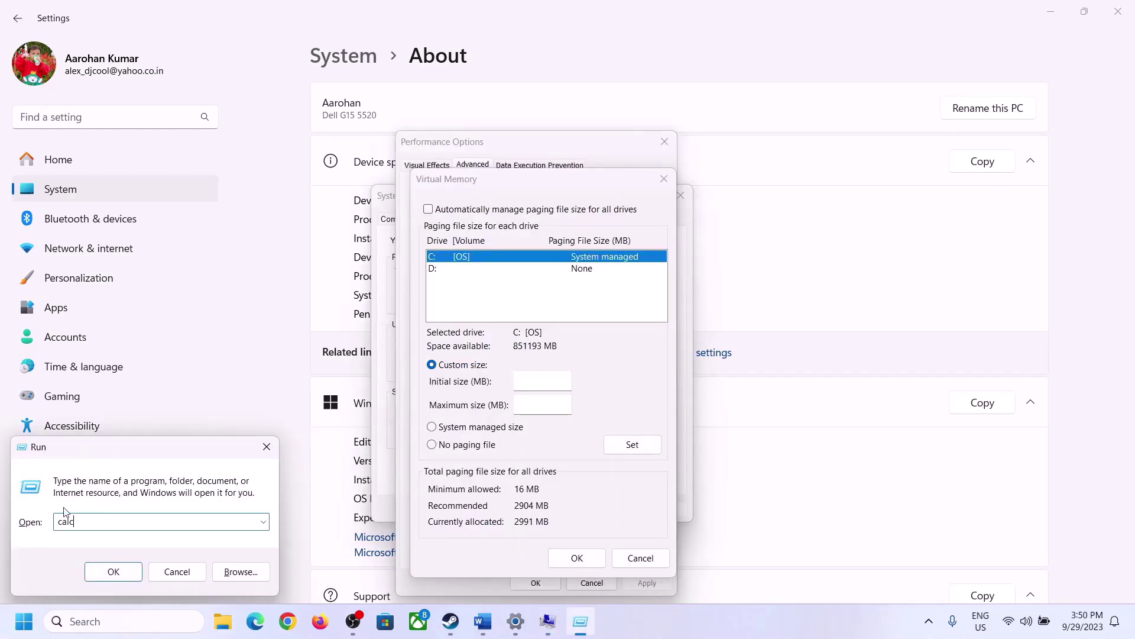